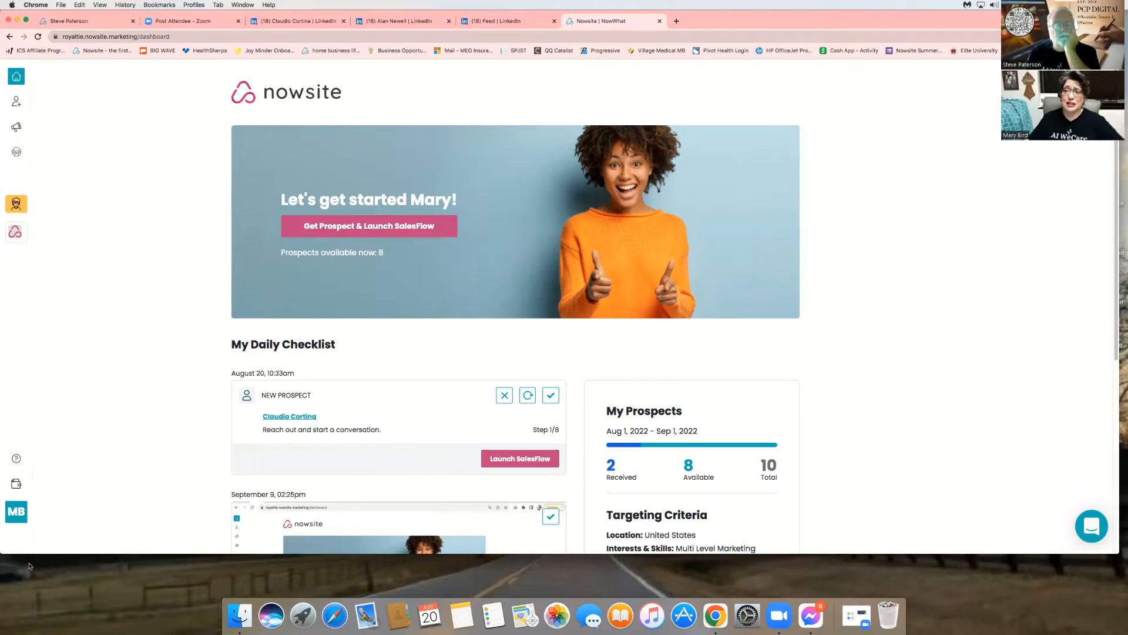
- Open the Account Info page from the MB avatar in the sidebar
{"action": "left_click", "coordinate": [19, 505]}
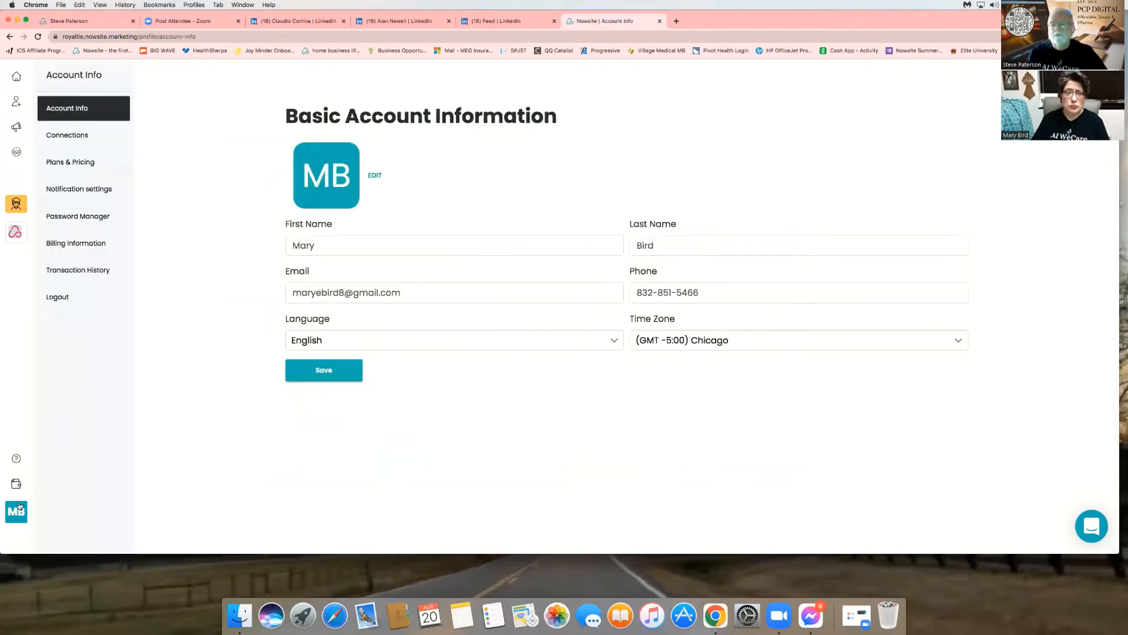
- Under Connections, submit the Gmail address to connect it as a sending account
{"action": "left_click", "coordinate": [76, 136]}
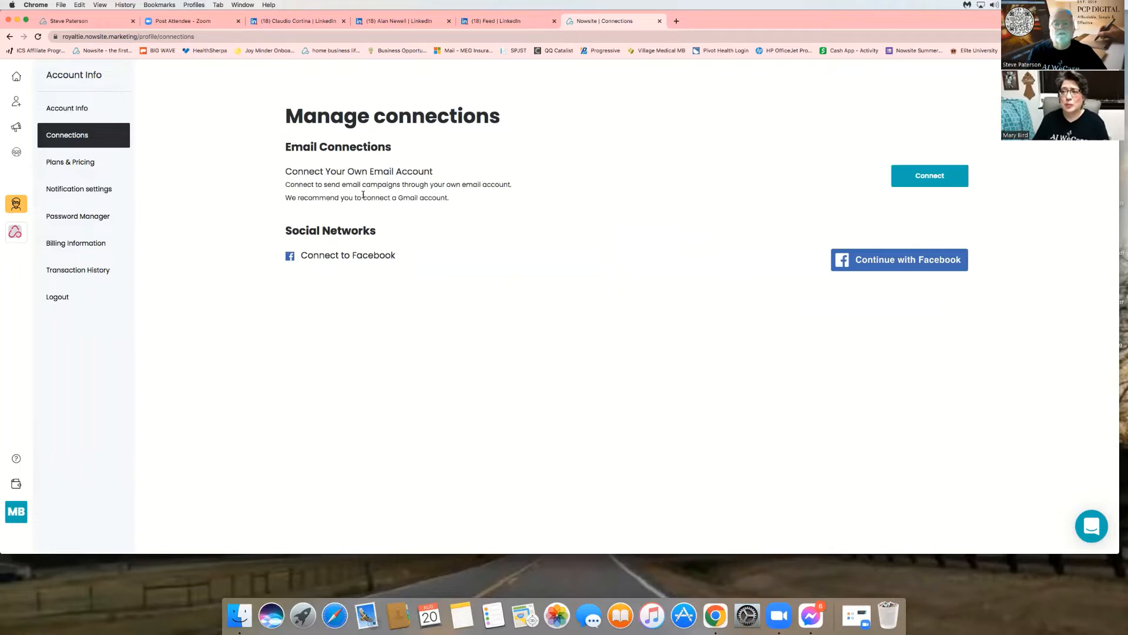
{"action": "left_click", "coordinate": [921, 173]}
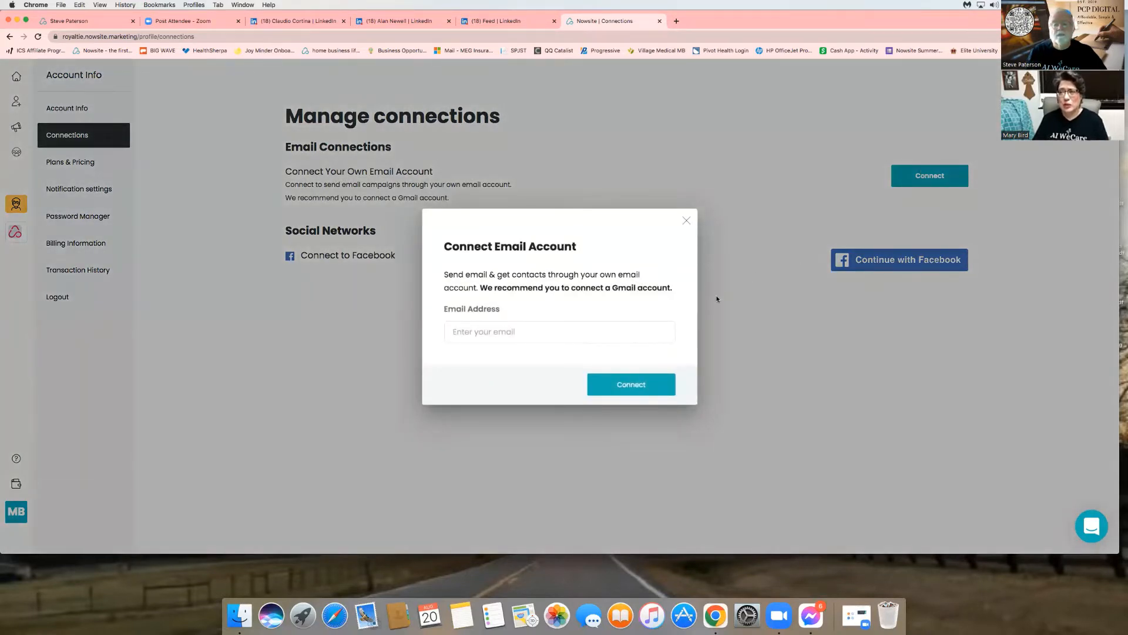
{"action": "left_click", "coordinate": [641, 341]}
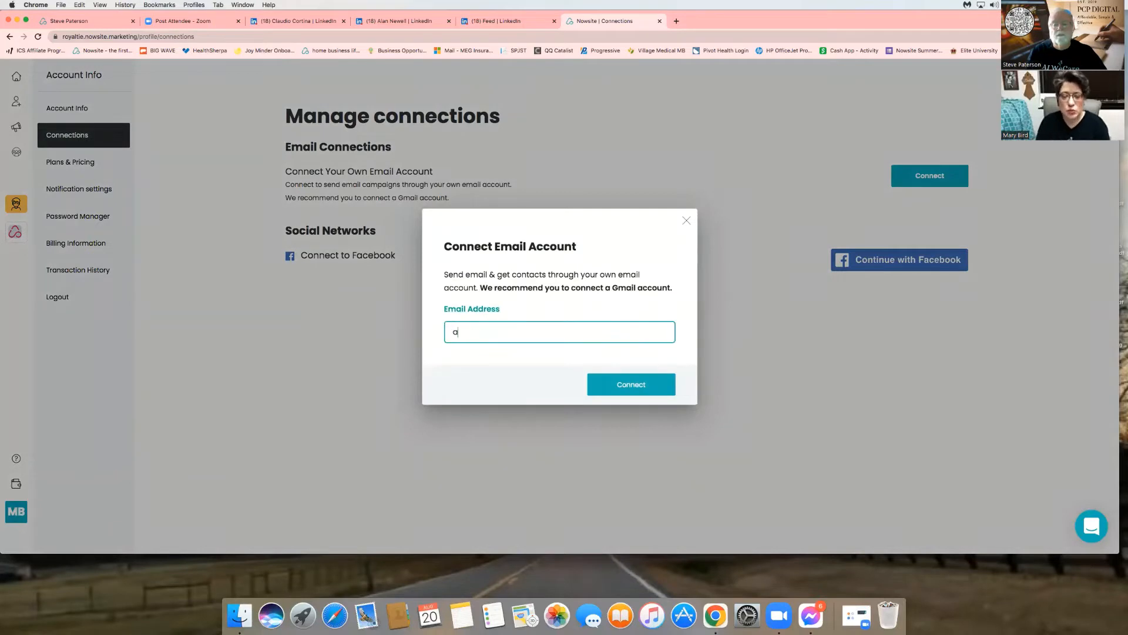
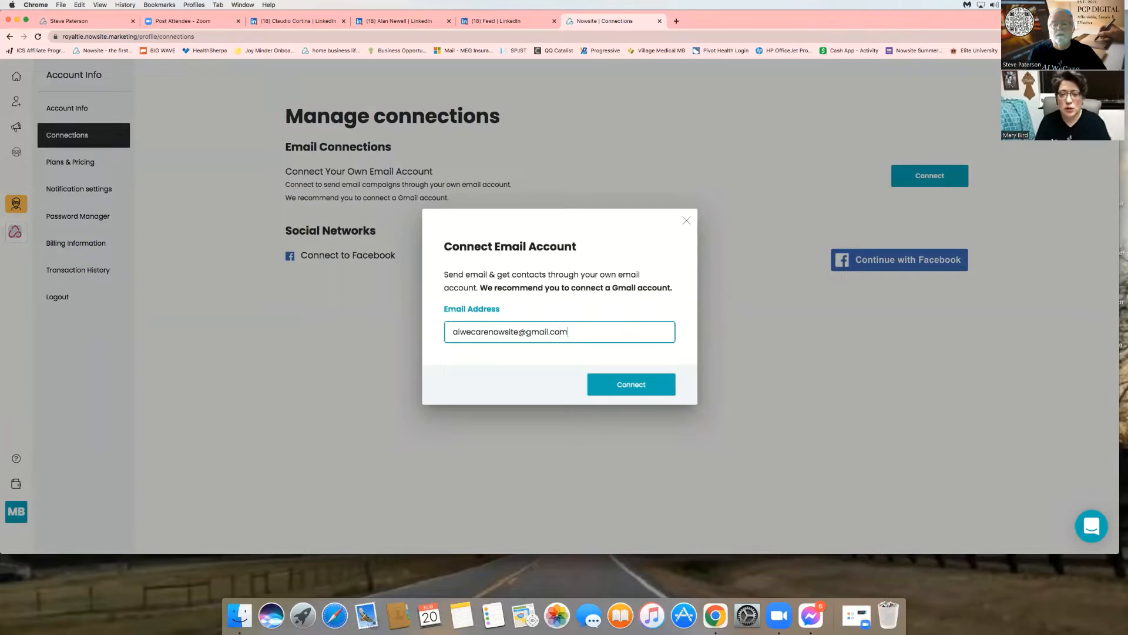
{"action": "left_click", "coordinate": [641, 388]}
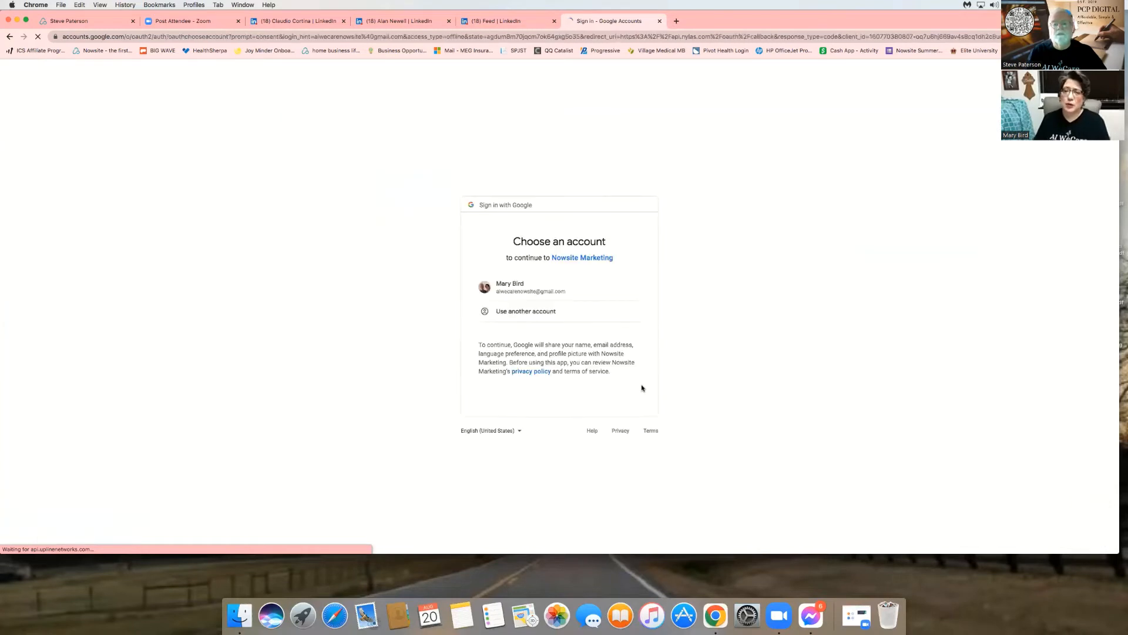
- Pick the Google account and grant Nowsite Marketing permission to send email on its behalf
{"action": "left_click", "coordinate": [611, 291]}
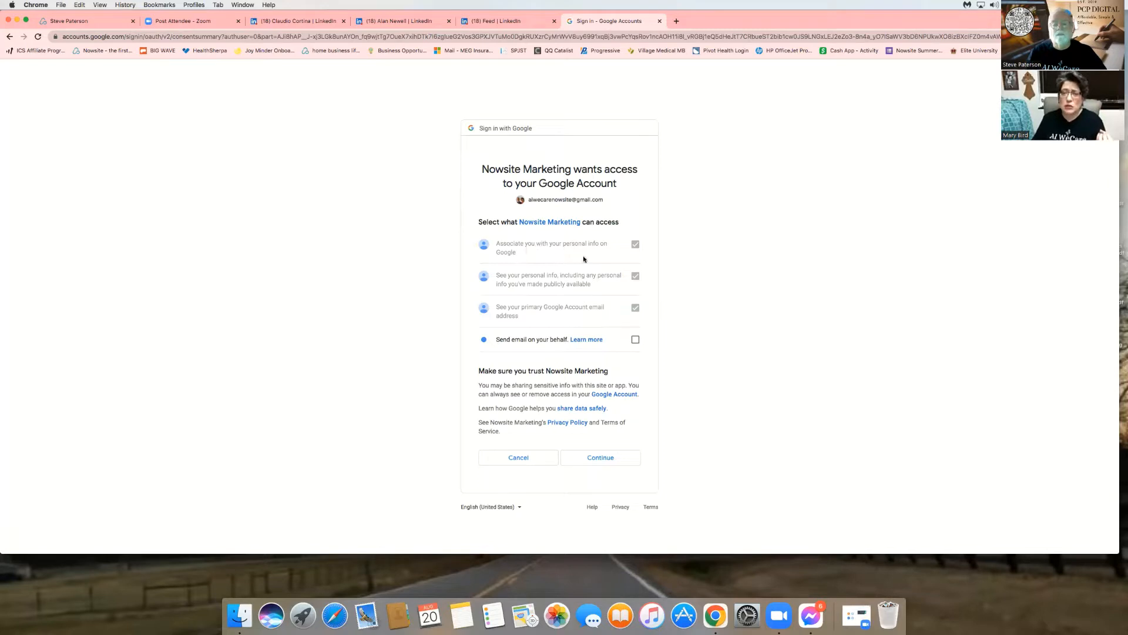
{"action": "left_click", "coordinate": [635, 340]}
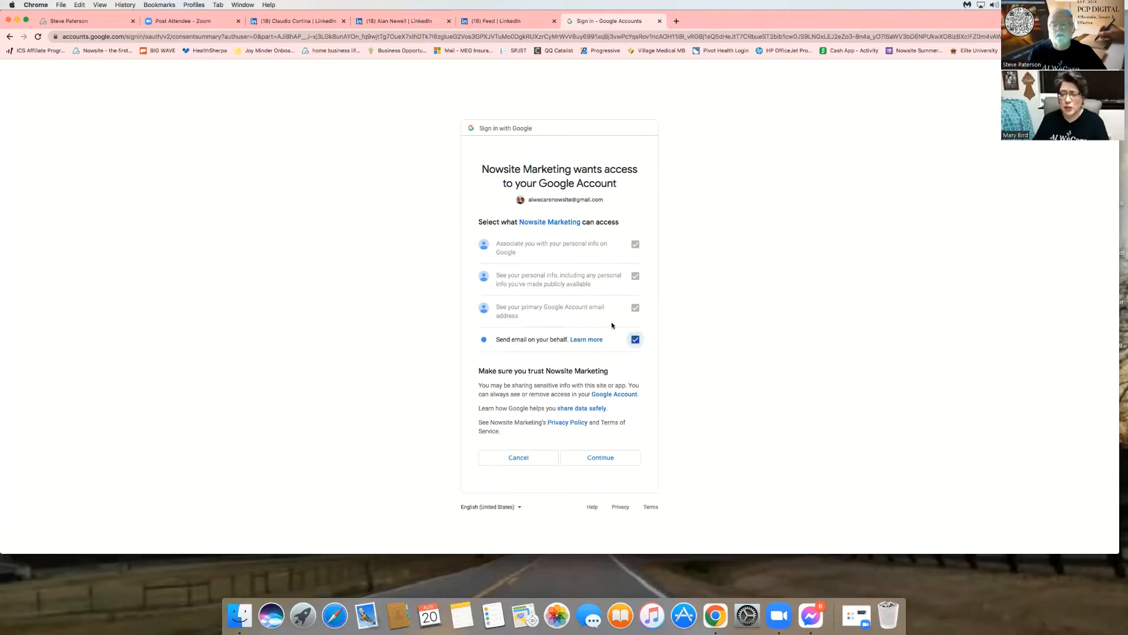
{"action": "left_click", "coordinate": [607, 459]}
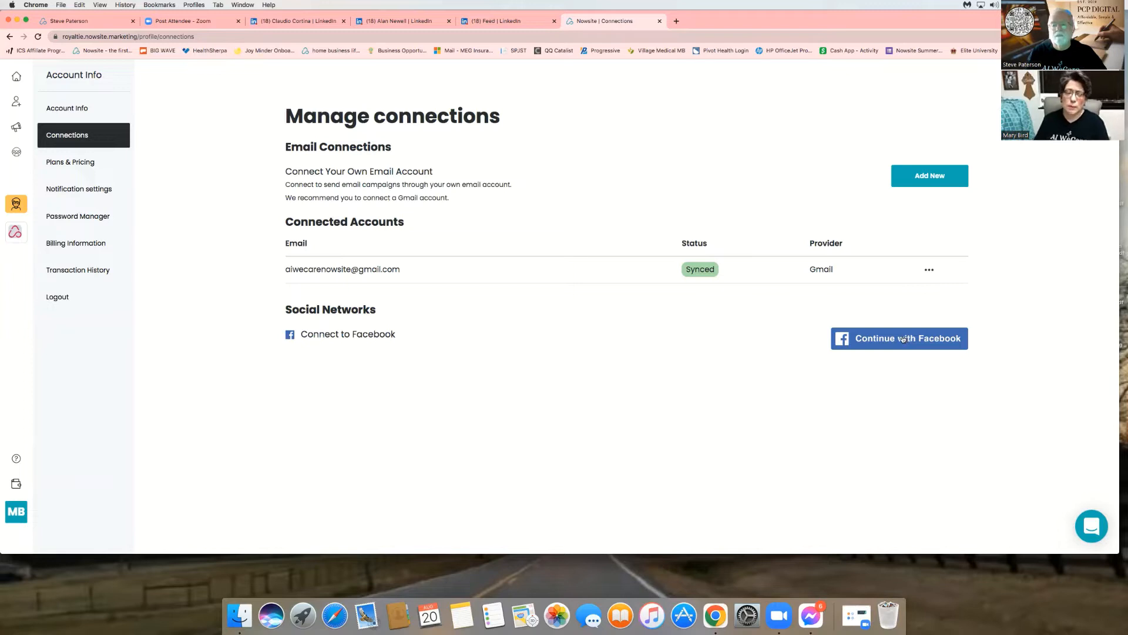
{"action": "left_click", "coordinate": [17, 129]}
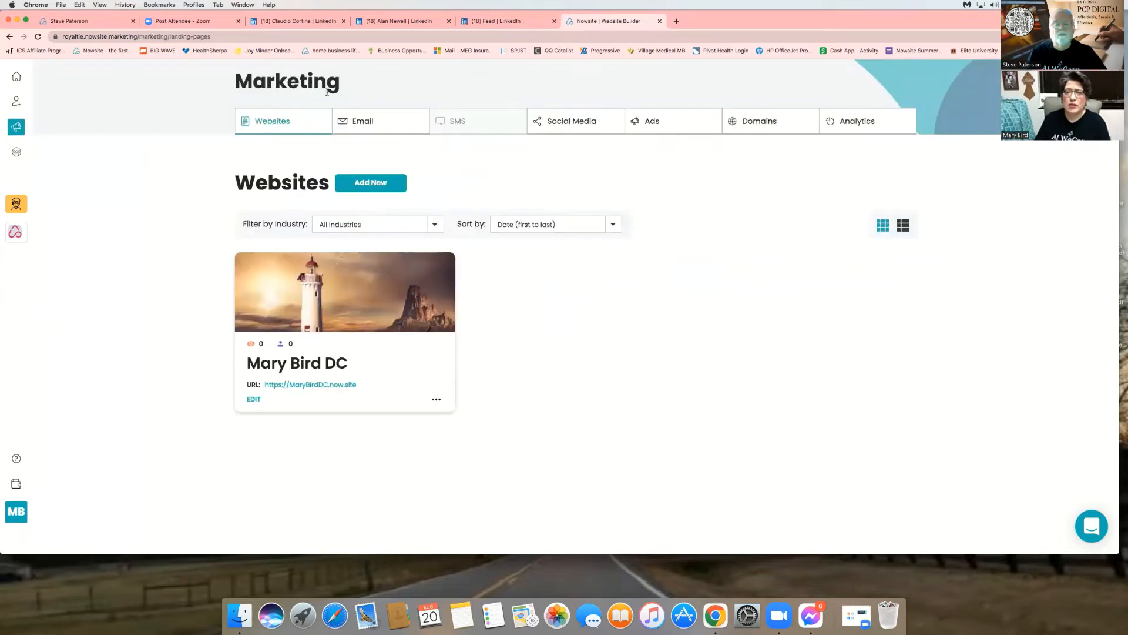
- Filter Email to Email Campaigns and start a new campaign with Add New
{"action": "left_click", "coordinate": [374, 122]}
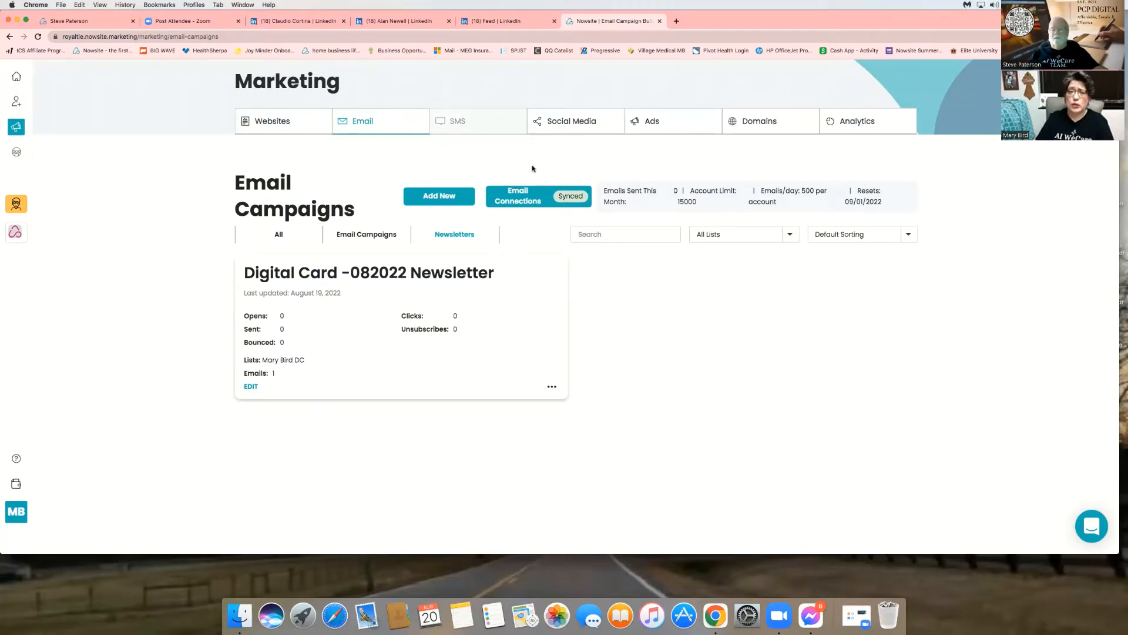
{"action": "left_click", "coordinate": [361, 236]}
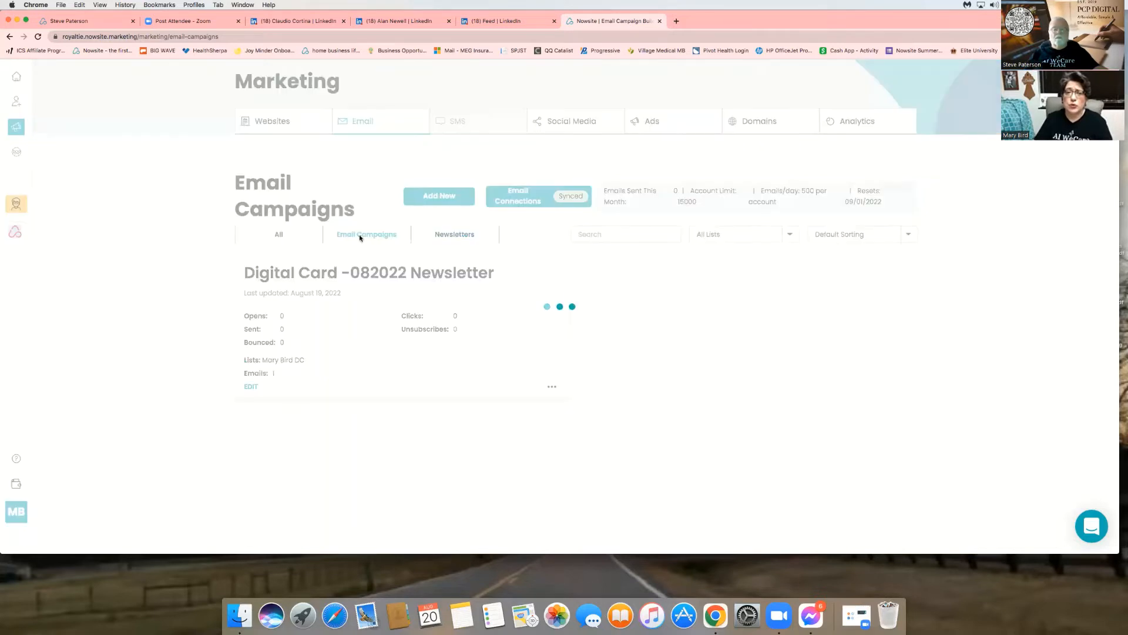
{"action": "left_click", "coordinate": [439, 198]}
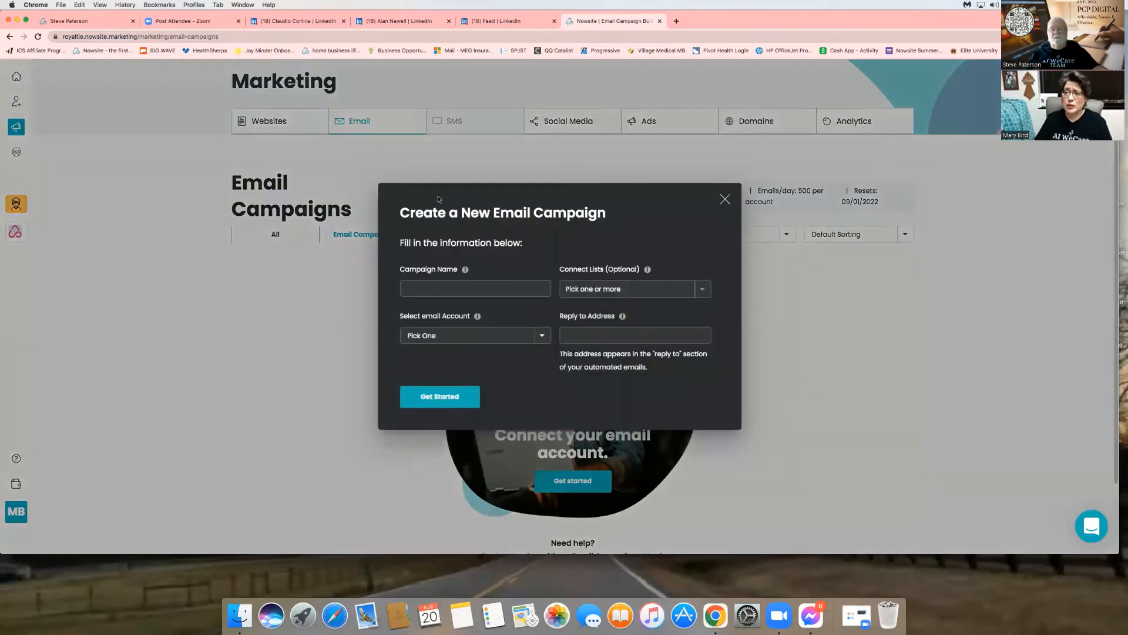
- Name the campaign 'email 1', attach the contact list and choose the Gmail sender
{"action": "left_click", "coordinate": [441, 292]}
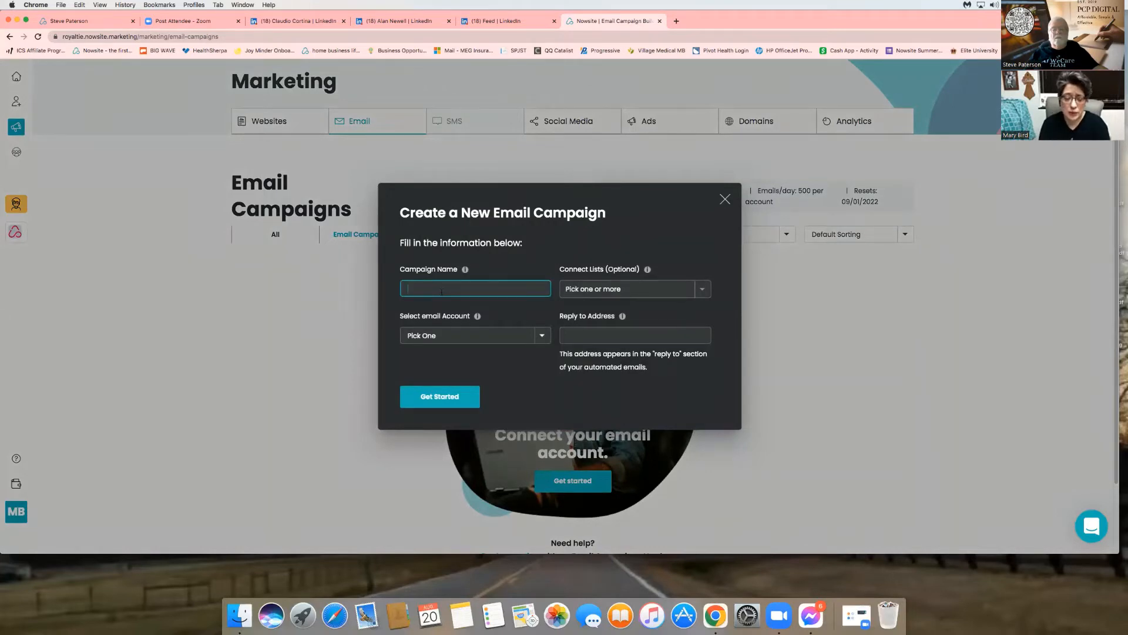
{"action": "type", "text": "eam"}
{"action": "key", "text": "BackSpace"}
{"action": "key", "text": "BackSpace"}
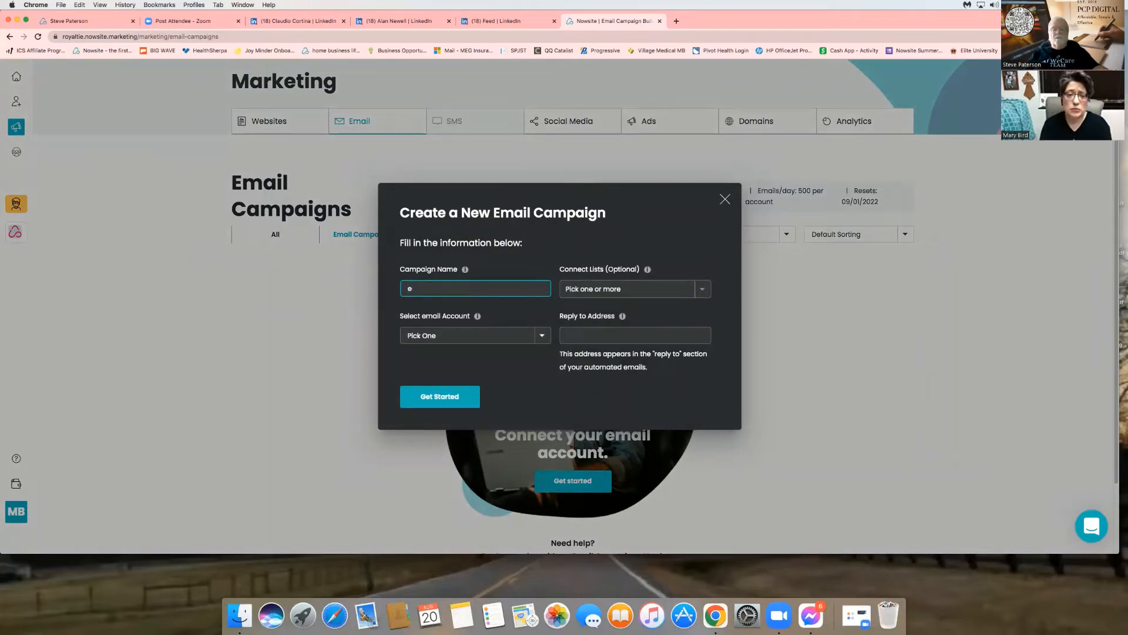
{"action": "type", "text": "mail 1"}
{"action": "key", "text": "Tab"}
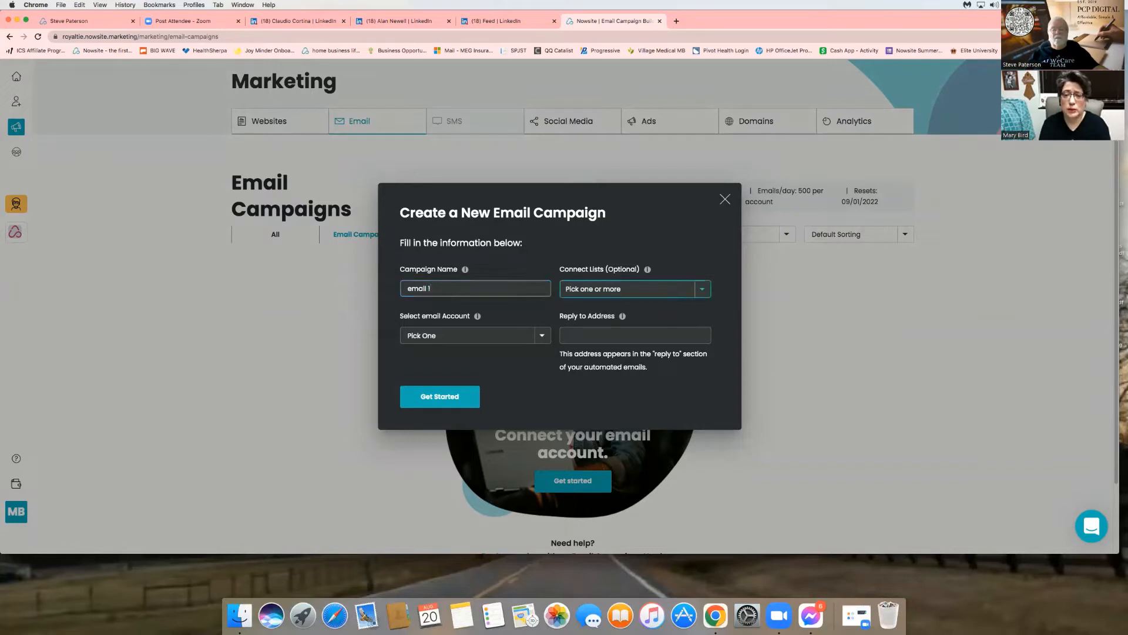
{"action": "left_click", "coordinate": [704, 290]}
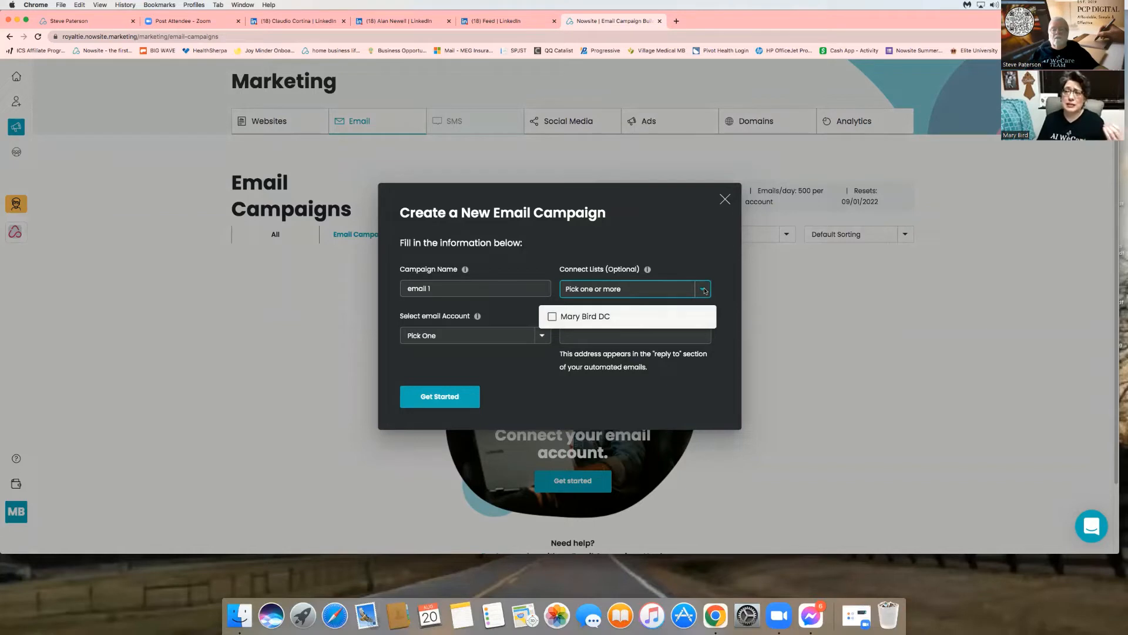
{"action": "left_click", "coordinate": [553, 318]}
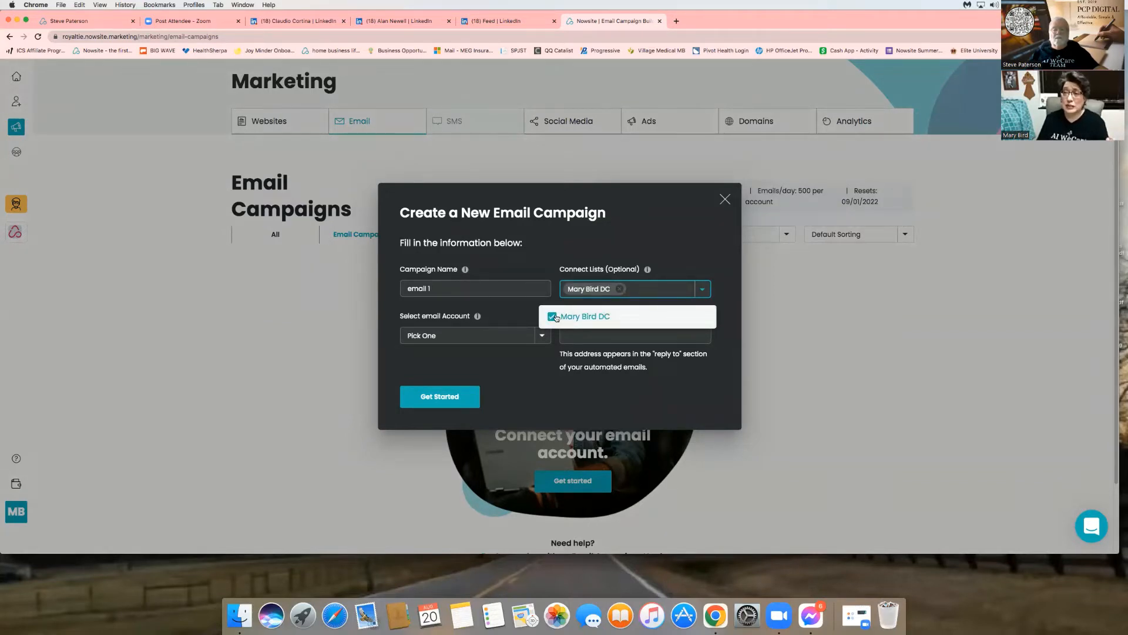
{"action": "left_click", "coordinate": [543, 333]}
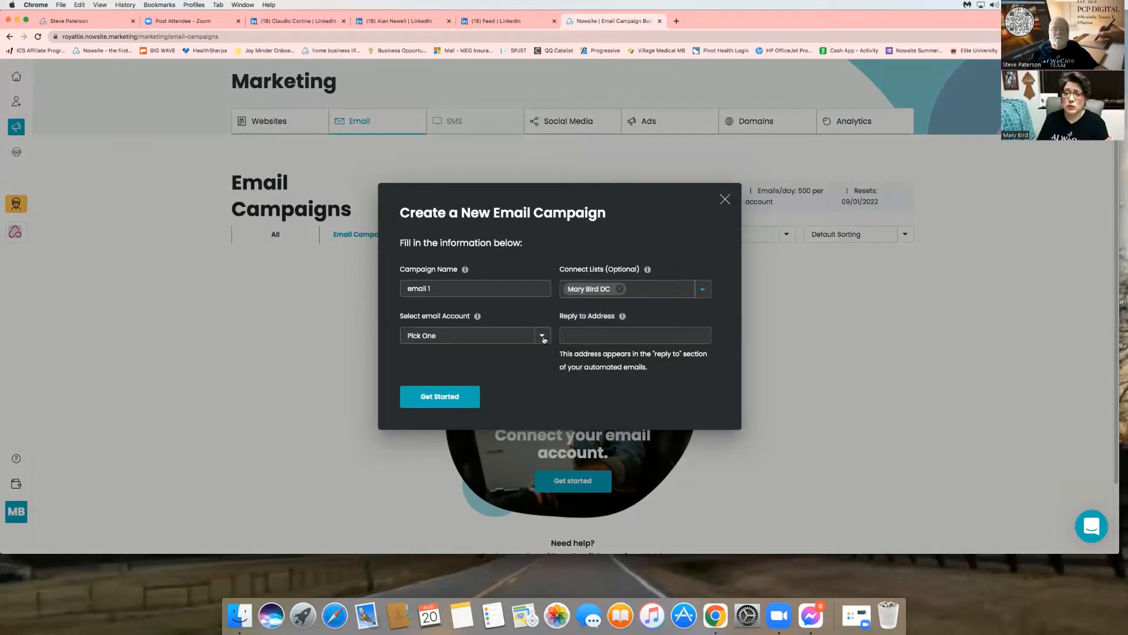
{"action": "left_click", "coordinate": [543, 336]}
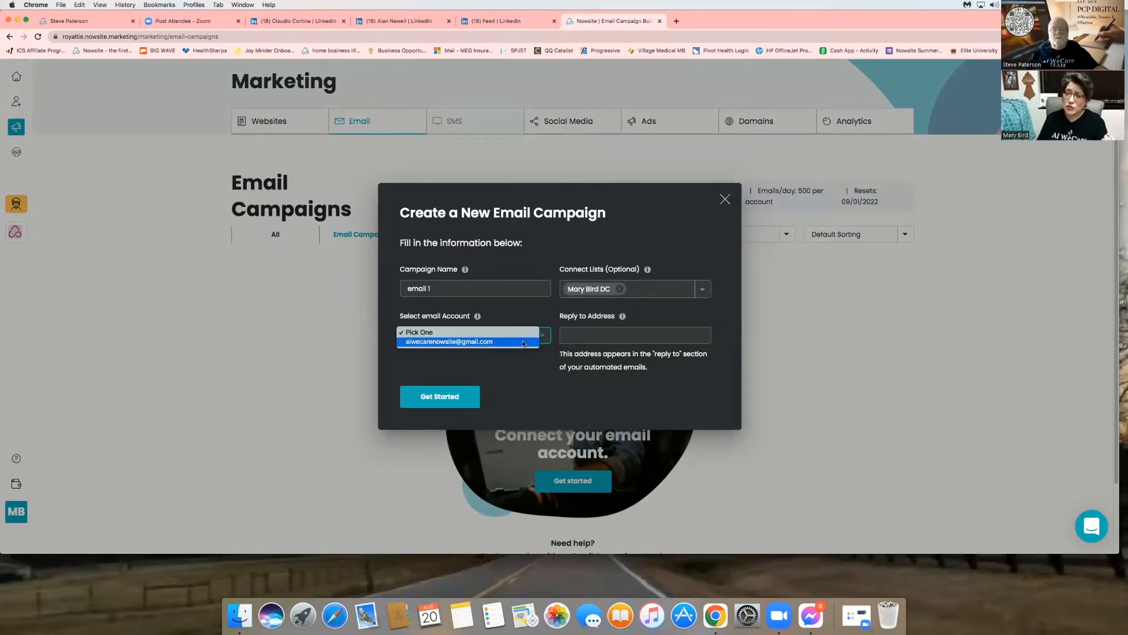
{"action": "left_click", "coordinate": [523, 342]}
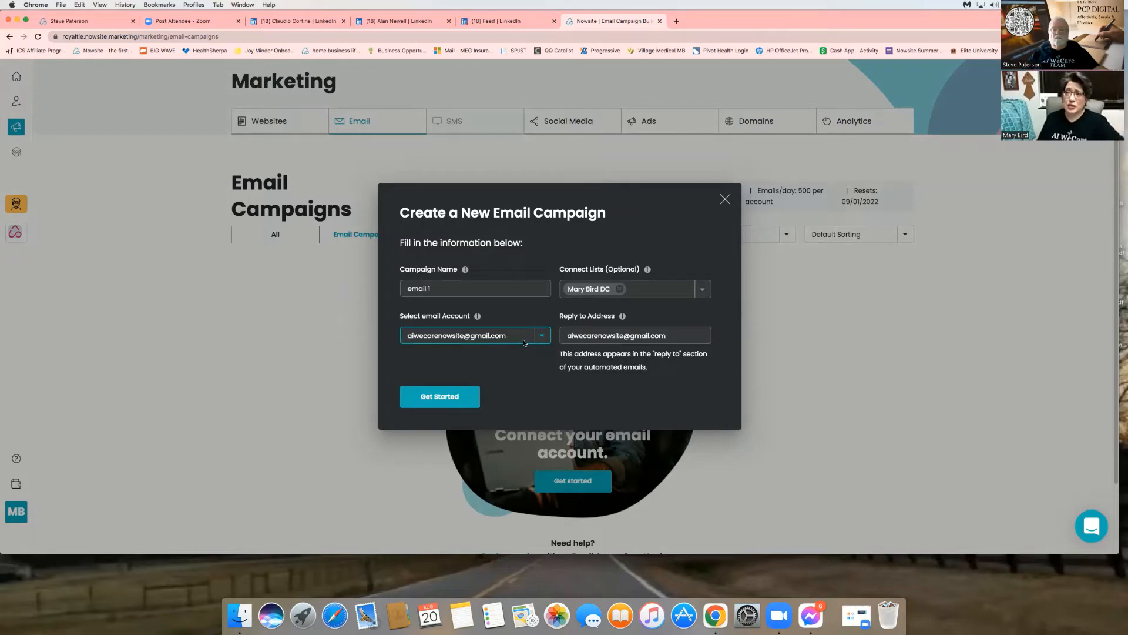
- Replace the prefilled reply-to address with the contact's e-mail address
{"action": "left_click", "coordinate": [614, 335]}
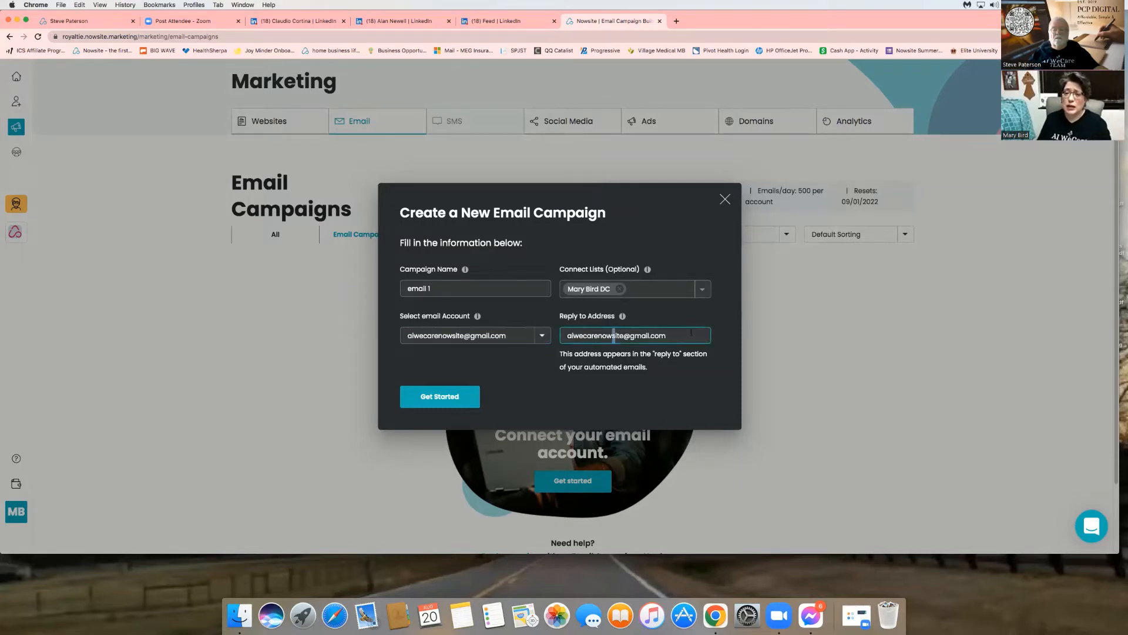
{"action": "left_click_drag", "start_coordinate": [691, 332], "coordinate": [556, 338]}
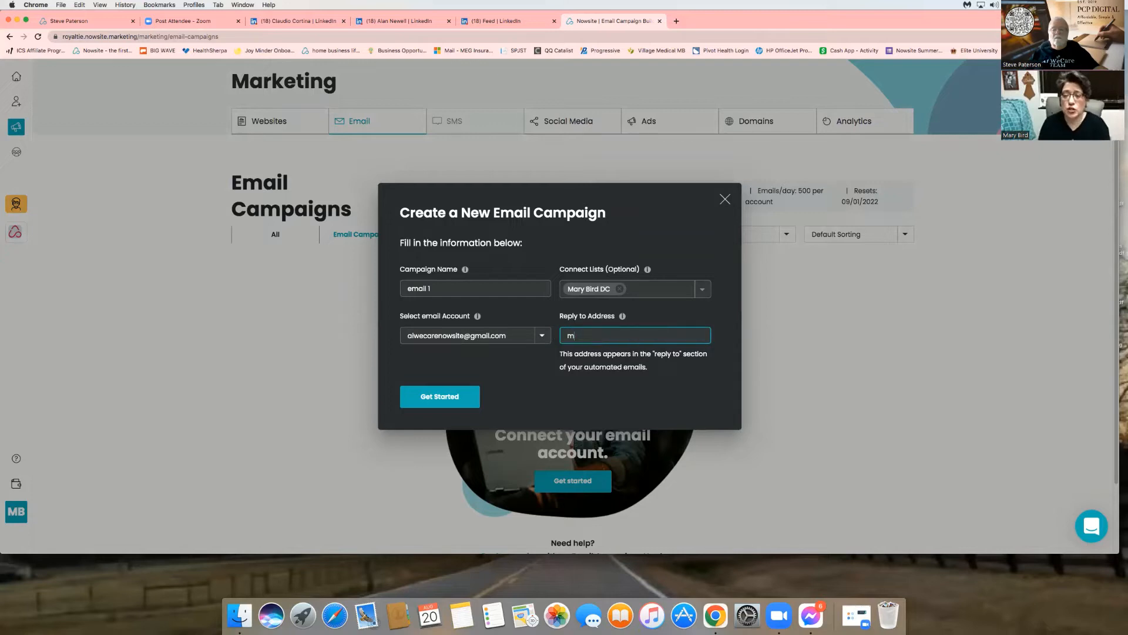
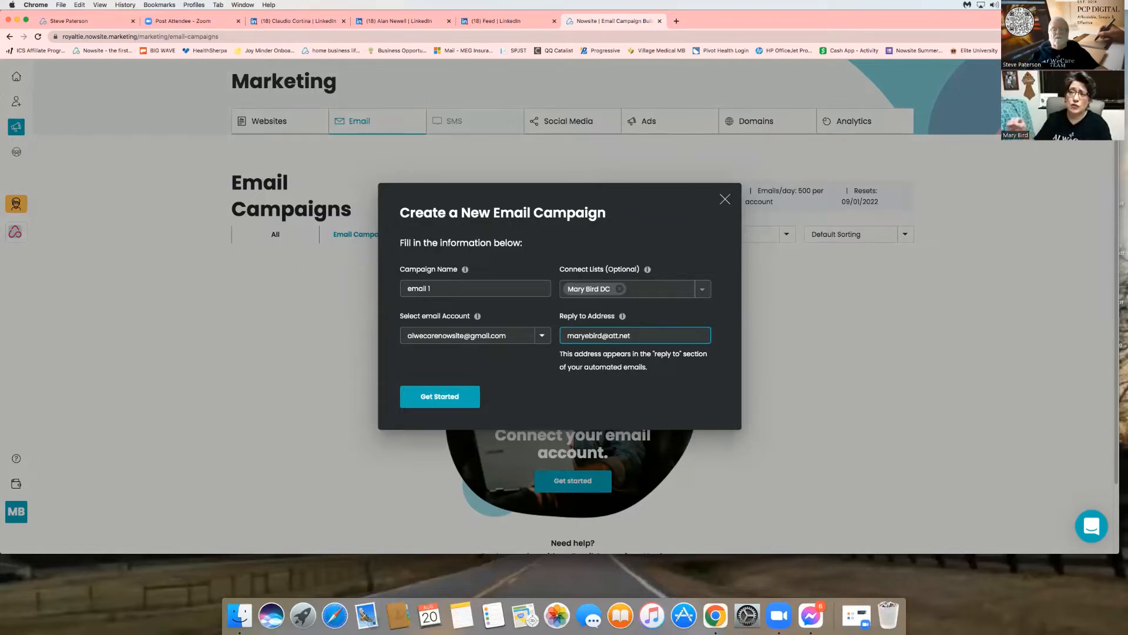
- Create the campaign and start a new email named 'Thank you'
{"action": "left_click", "coordinate": [443, 399]}
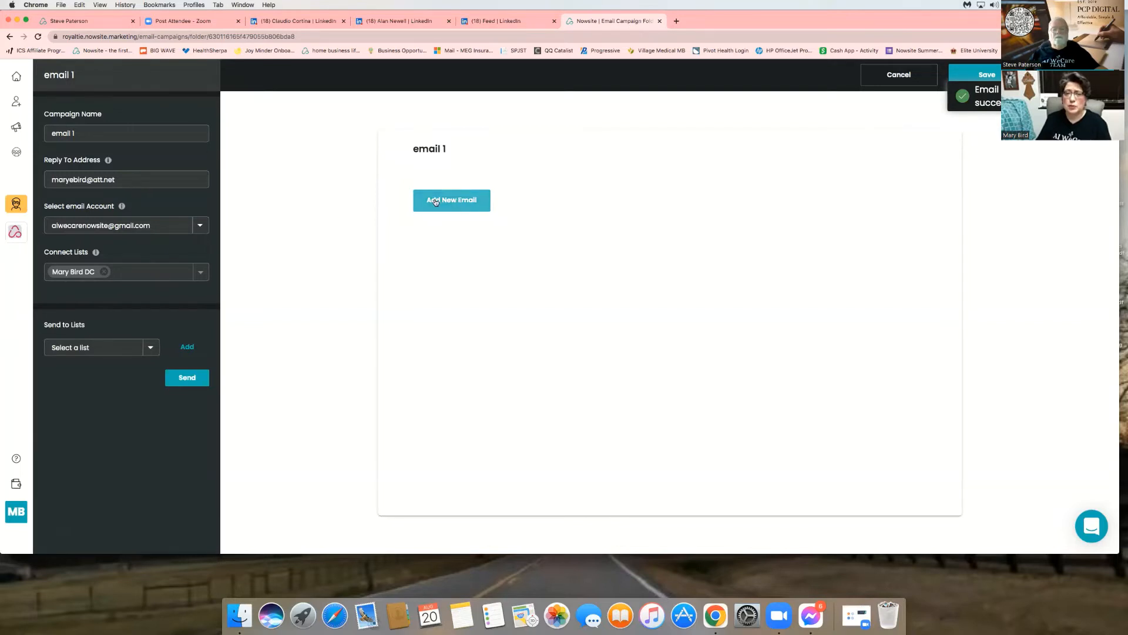
{"action": "left_click", "coordinate": [462, 203]}
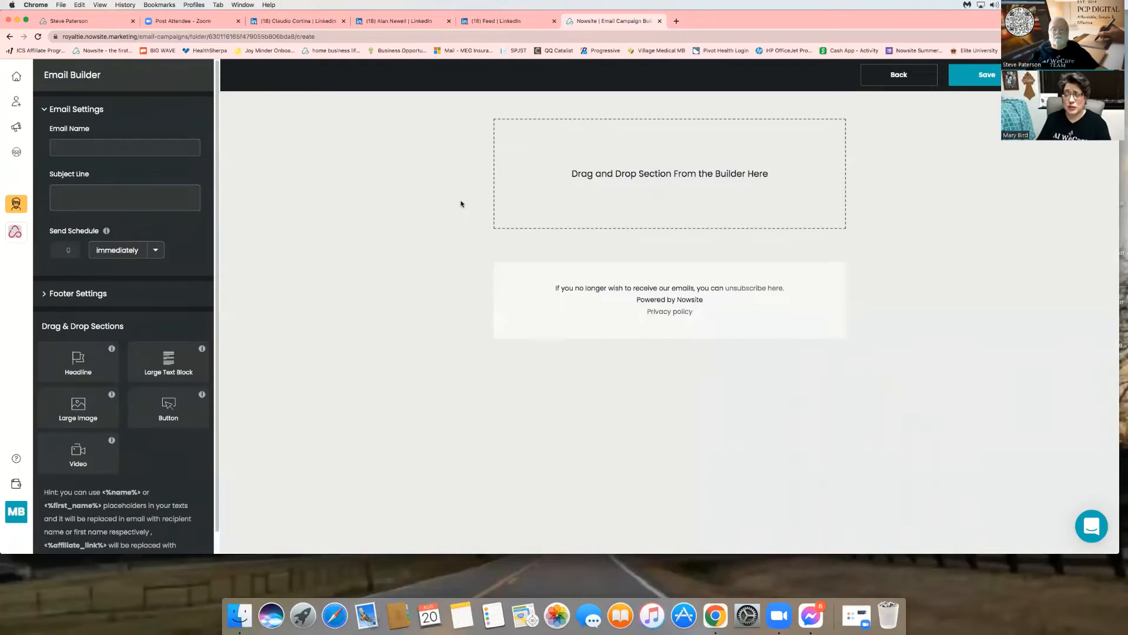
{"action": "left_click", "coordinate": [58, 148]}
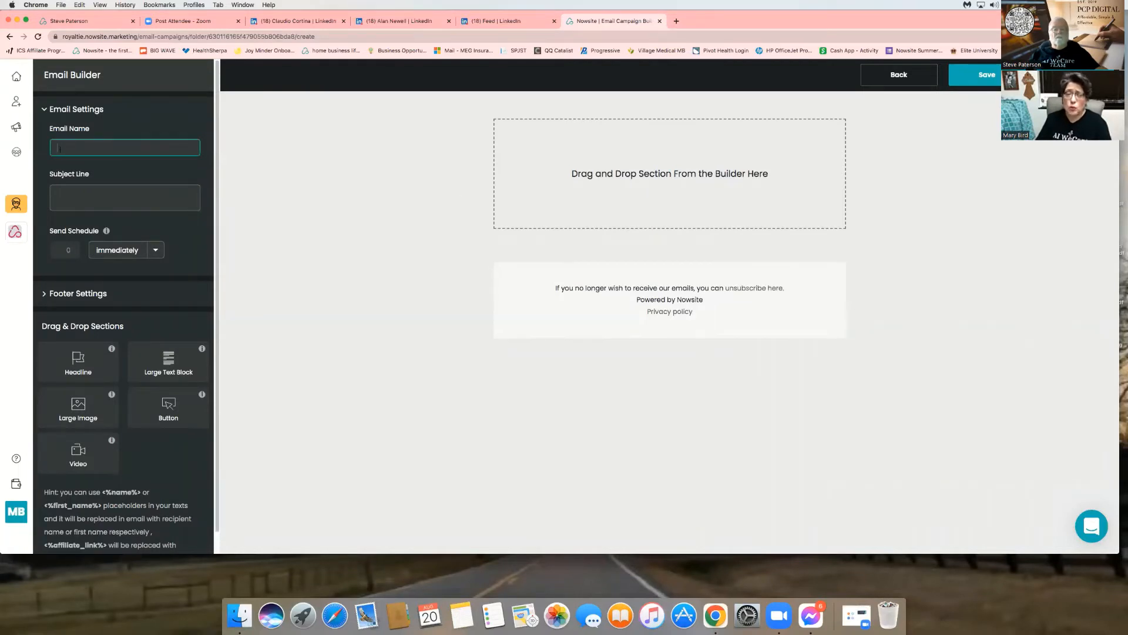
{"action": "type", "text": "Thank you"}
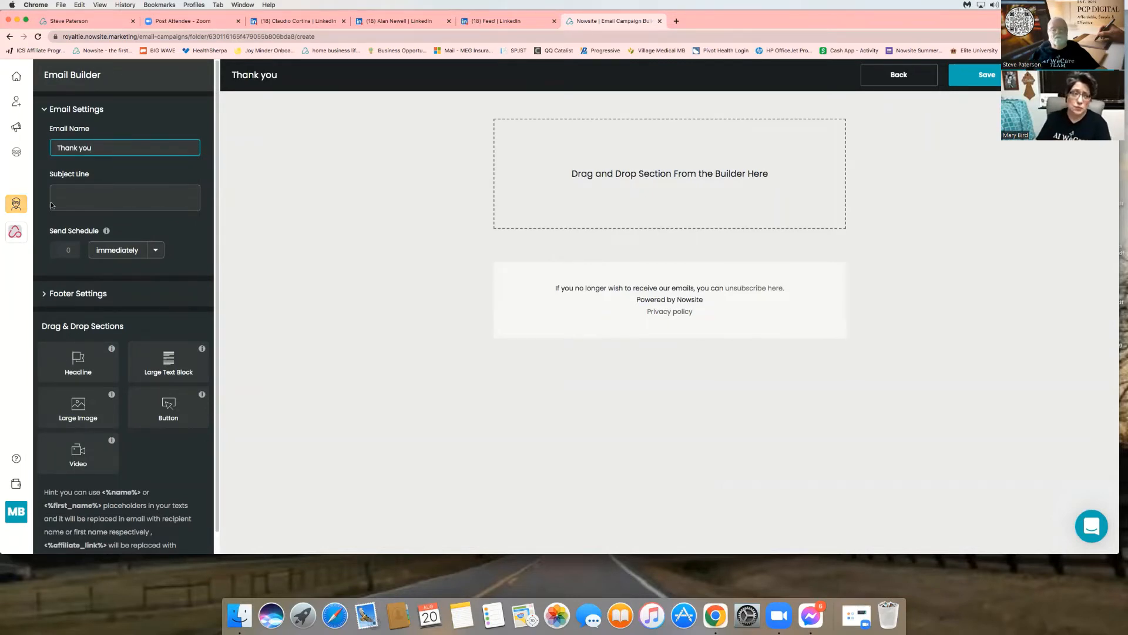
- Set the subject to 'Great to meet you today...' and keep sending immediately
{"action": "left_click", "coordinate": [69, 196]}
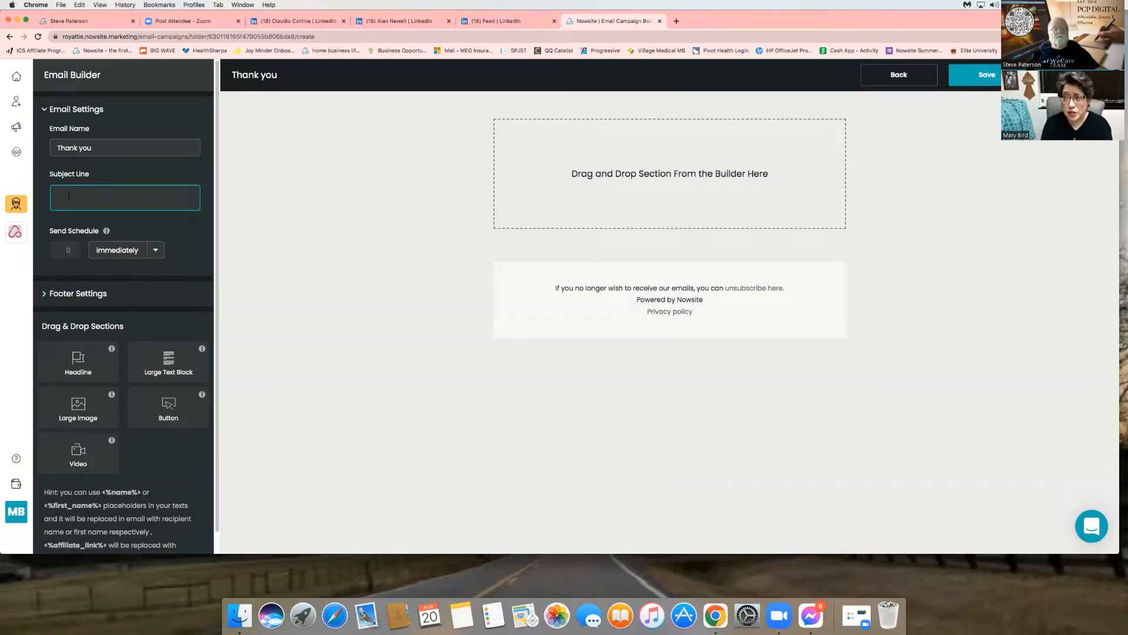
{"action": "type", "text": "Great to mee"}
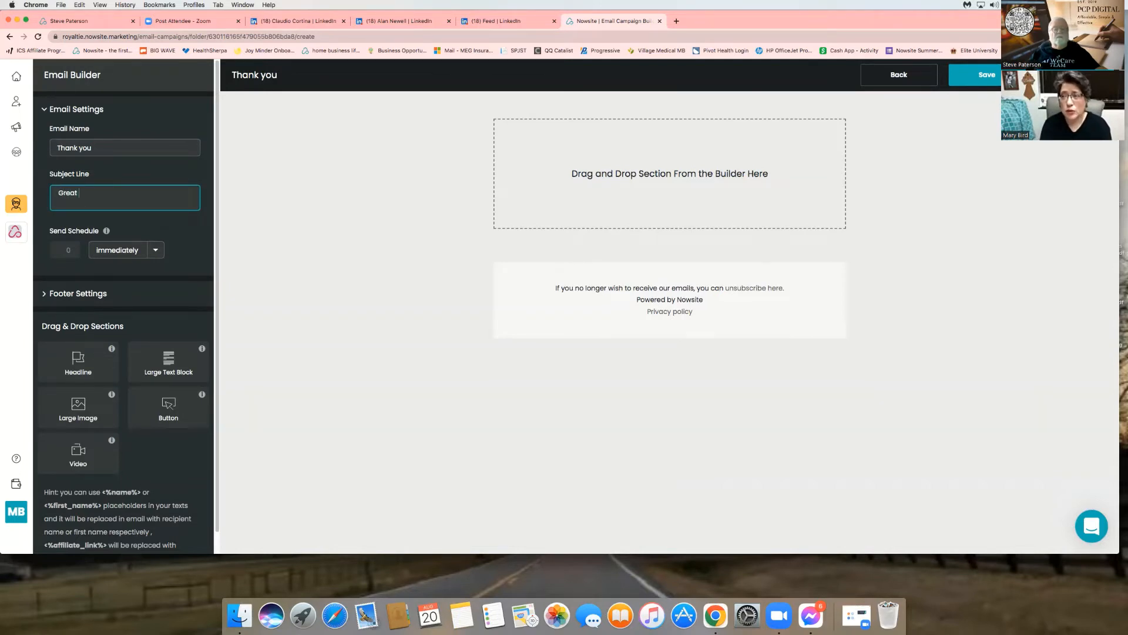
{"action": "type", "text": "up"}
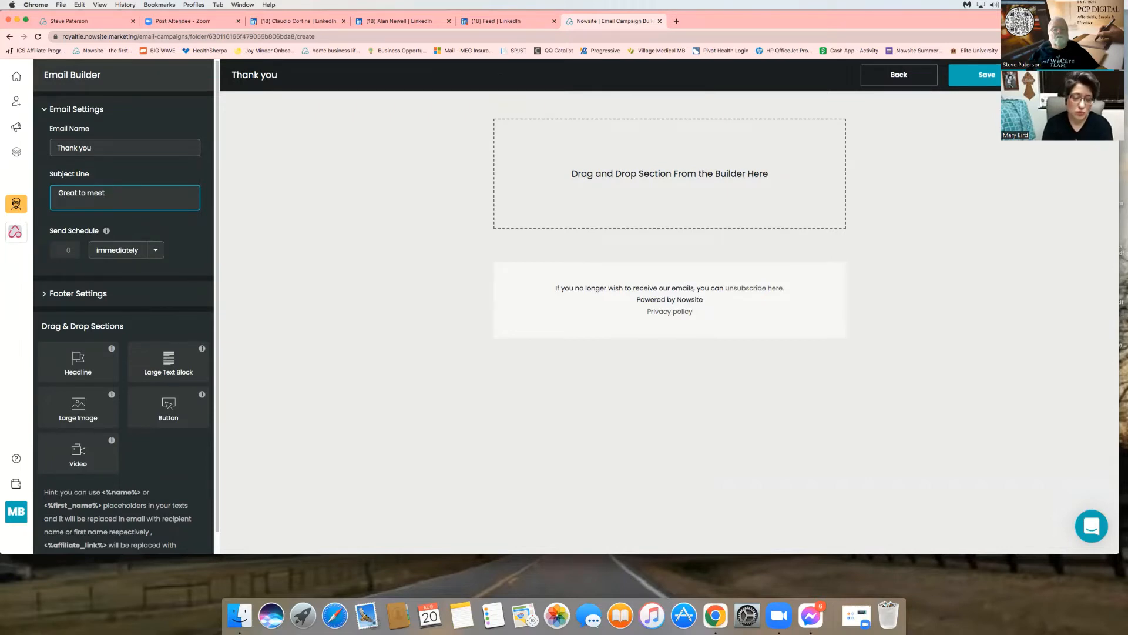
{"action": "type", "text": "you today."}
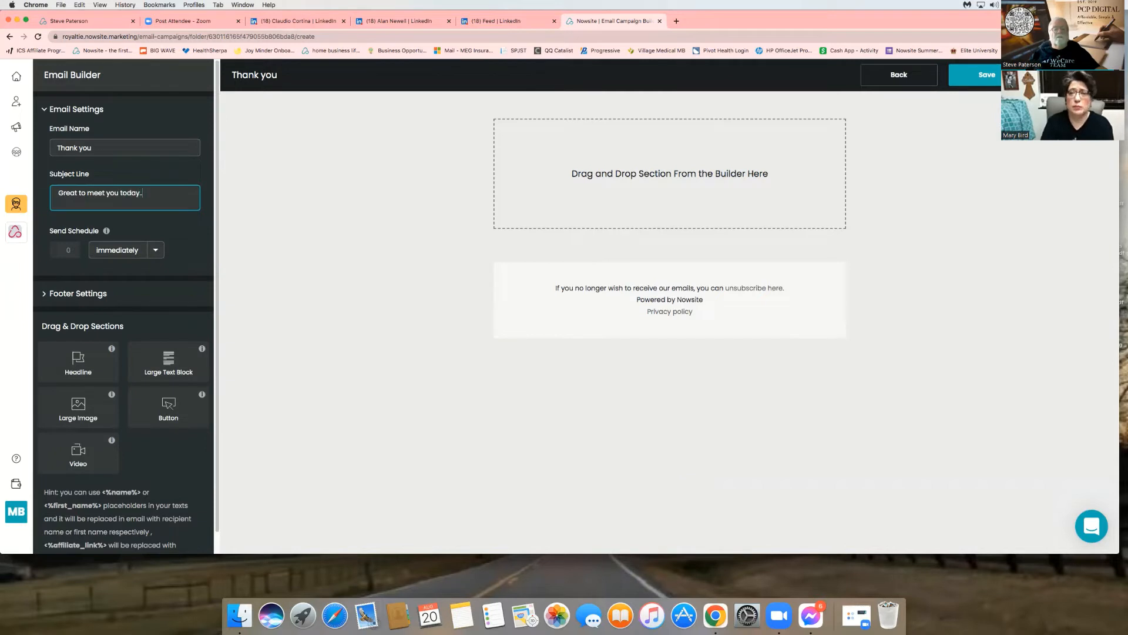
{"action": "type", "text": ".."}
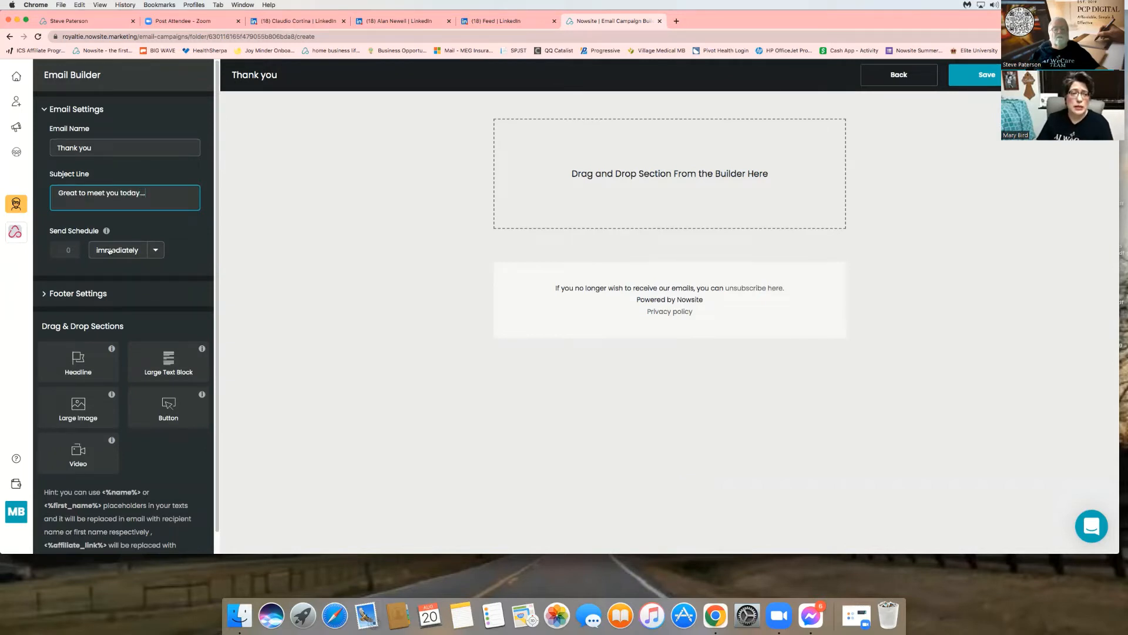
{"action": "left_click", "coordinate": [156, 253]}
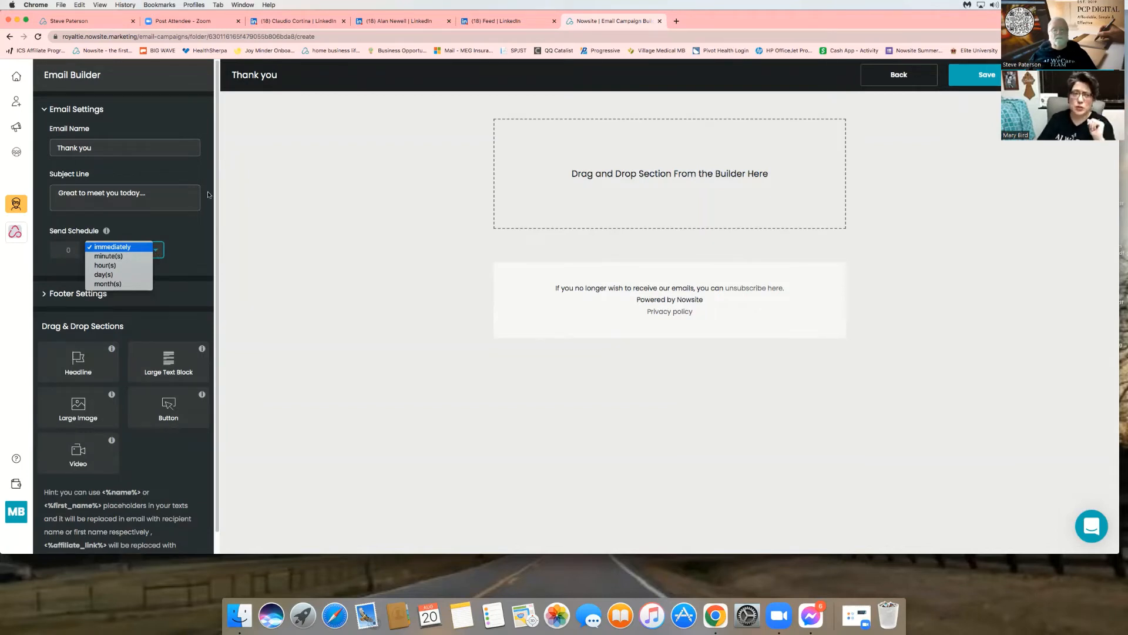
{"action": "left_click", "coordinate": [76, 297]}
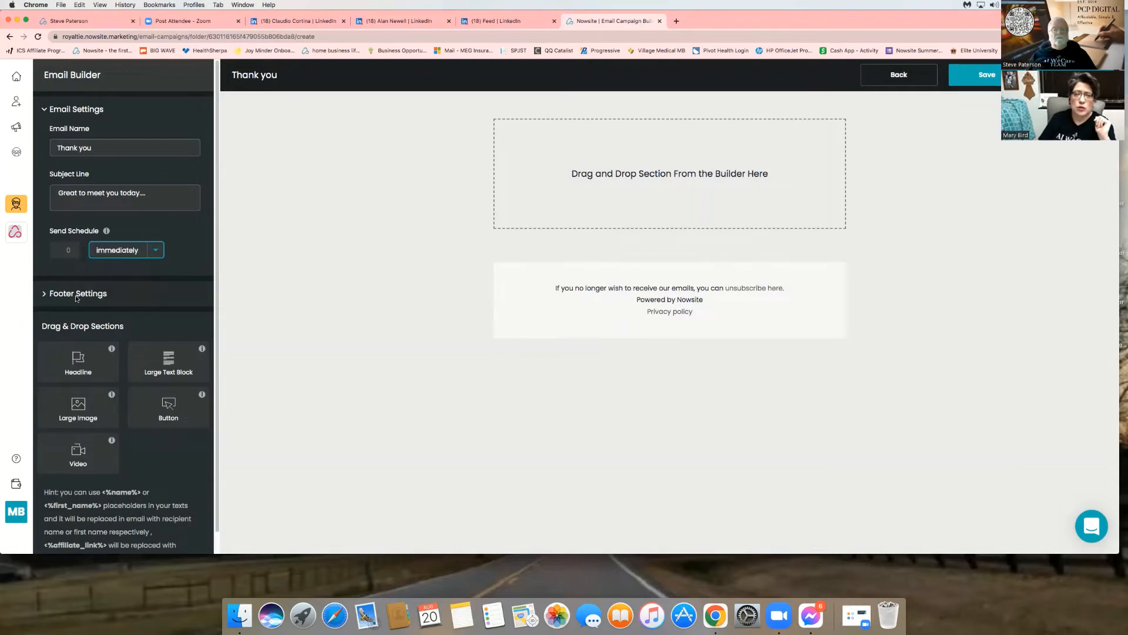
- In Footer Settings, replace 'Nowsite' with 'Al WeCareTeam' in the Powered by address line
{"action": "left_click", "coordinate": [77, 294]}
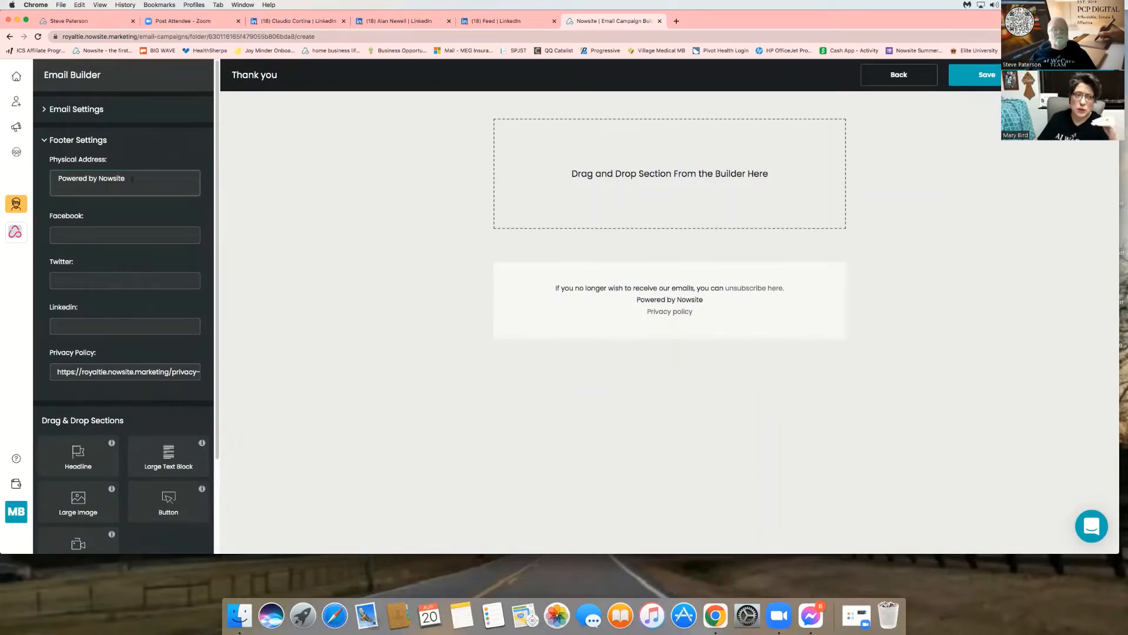
{"action": "left_click_drag", "start_coordinate": [133, 178], "coordinate": [98, 178]}
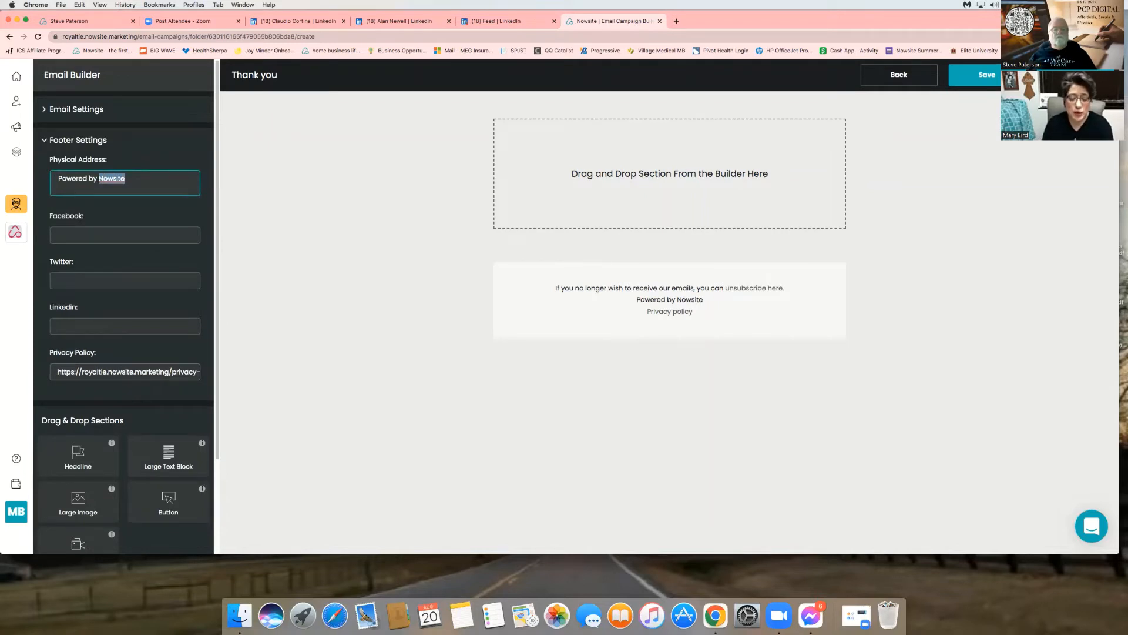
{"action": "type", "text": "Al WeCare"}
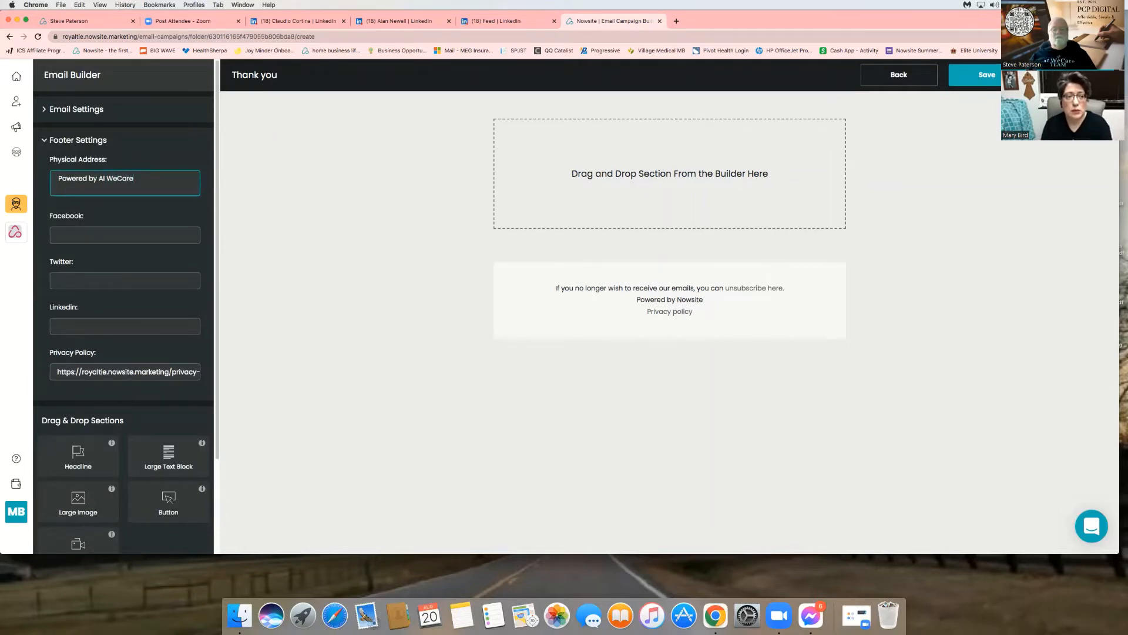
{"action": "type", "text": "Team"}
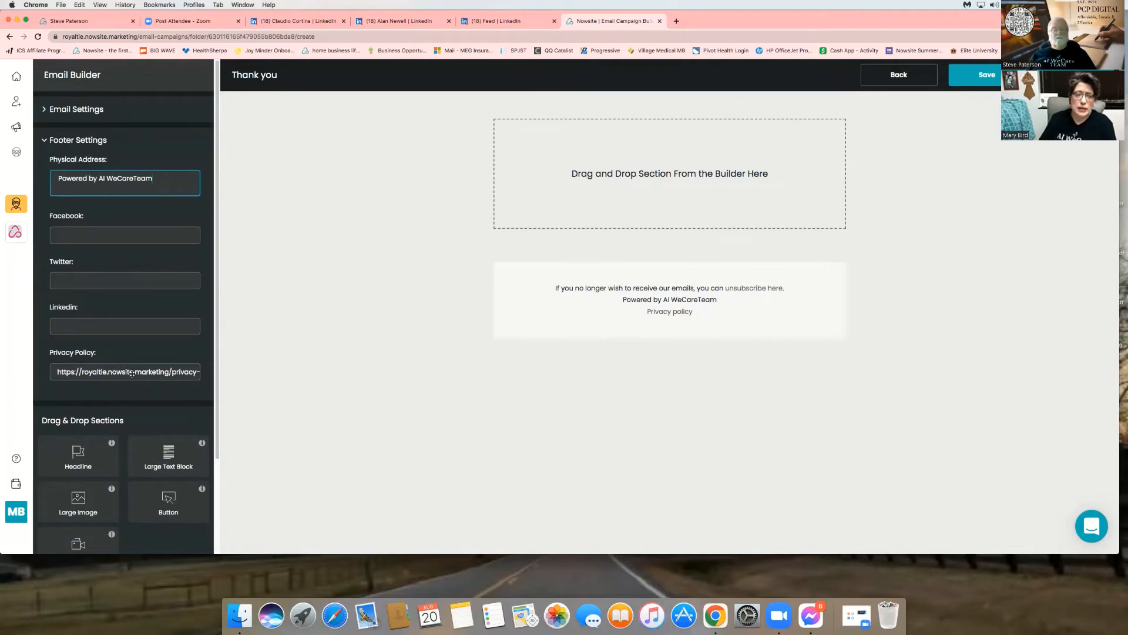
{"action": "scroll", "coordinate": [59, 427], "scroll_direction": "down", "scroll_amount": 3}
{"action": "scroll", "coordinate": [59, 427], "scroll_direction": "down", "scroll_amount": 2}
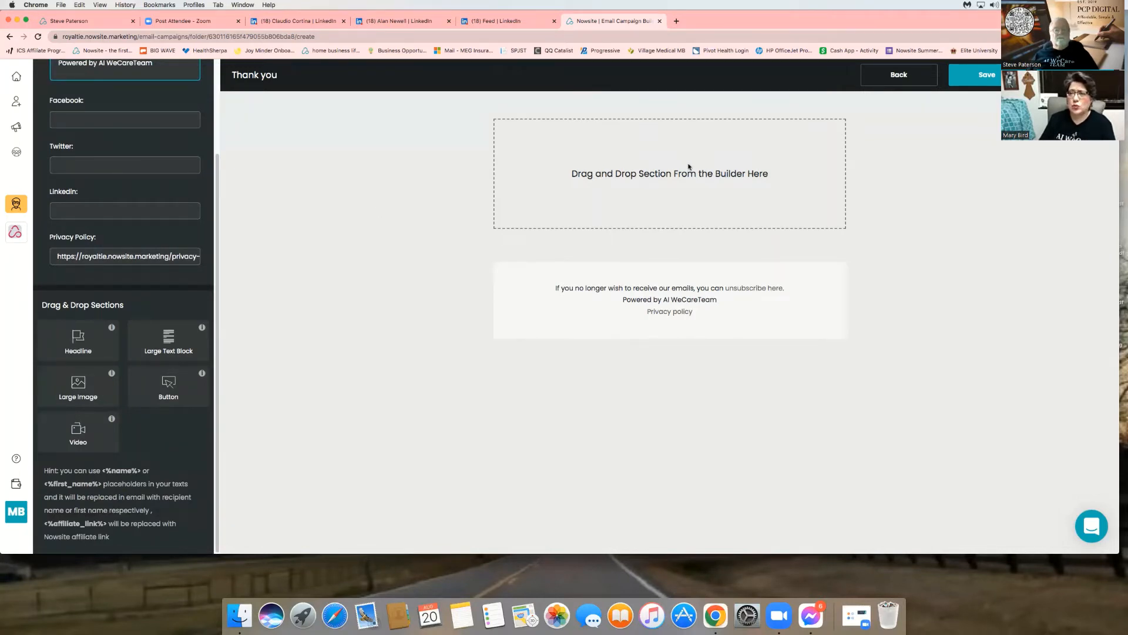
- Drop a Headline block into the email with heading 'Thank you..' and sub-heading 'Great to meet you today'
{"action": "left_click_drag", "start_coordinate": [77, 341], "coordinate": [689, 167]}
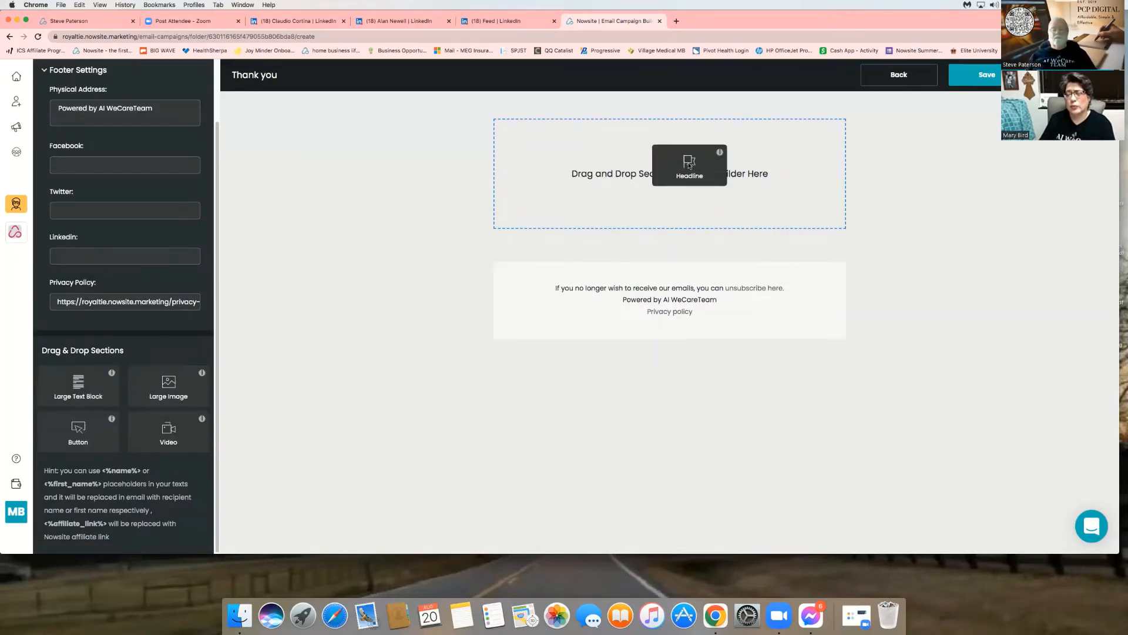
{"action": "left_click_drag", "start_coordinate": [689, 165], "coordinate": [689, 166]}
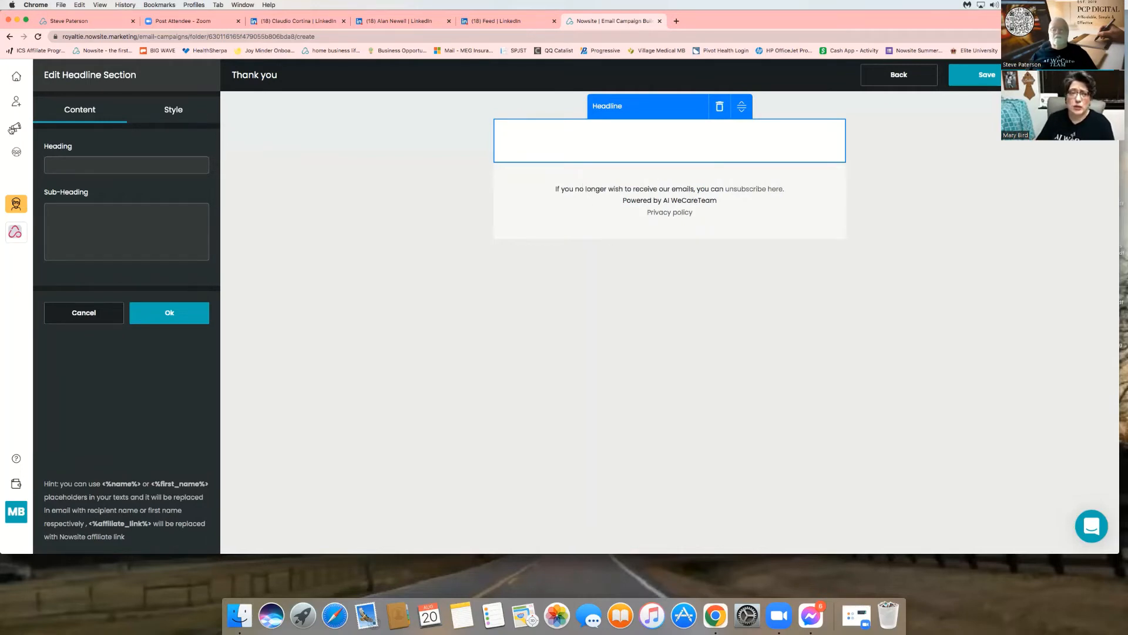
{"action": "left_click", "coordinate": [60, 160]}
{"action": "type", "text": "T"}
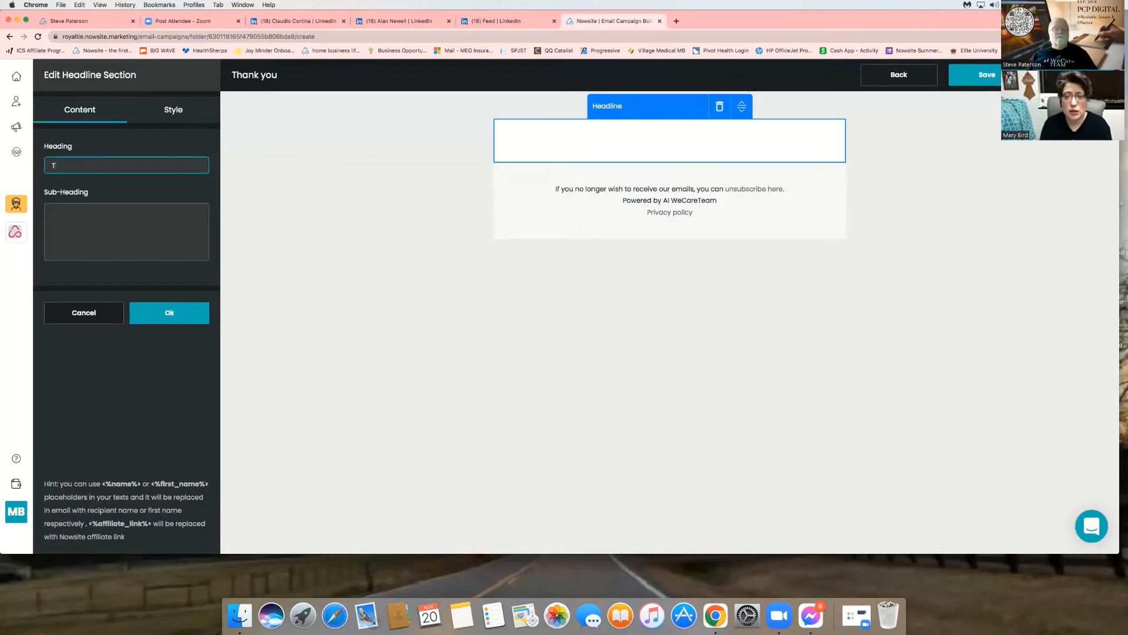
{"action": "type", "text": "hank y"}
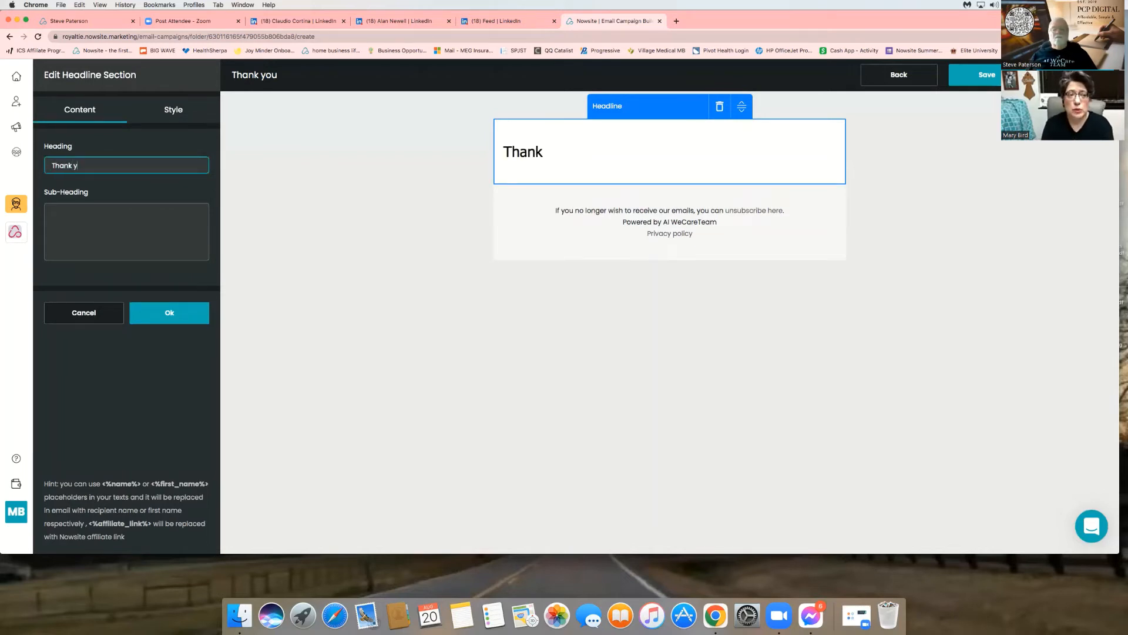
{"action": "type", "text": "ou.."}
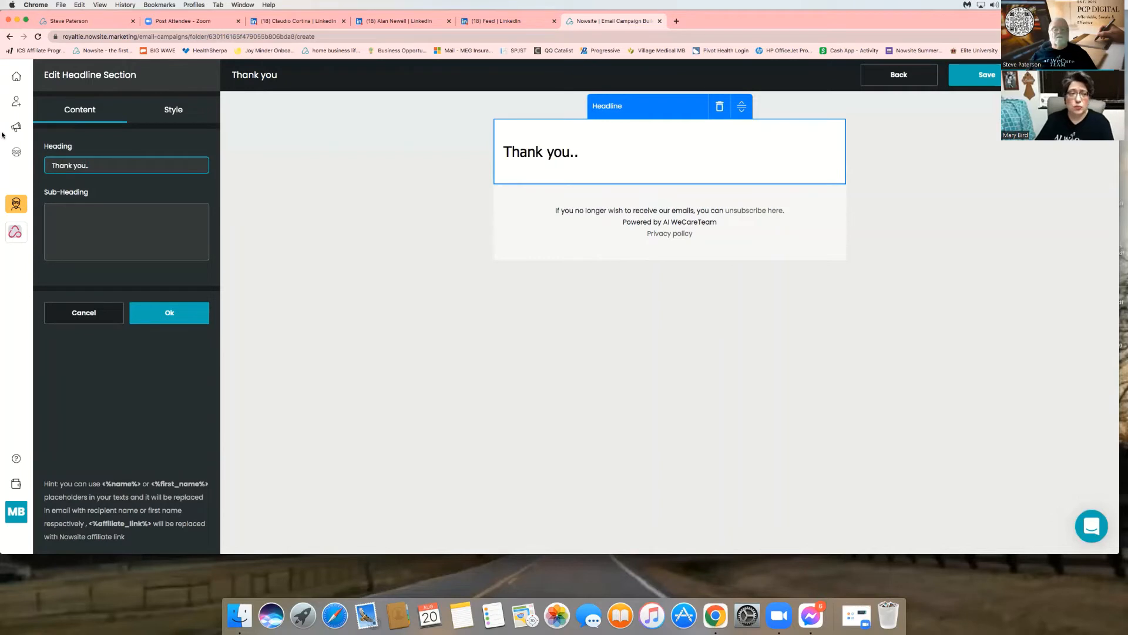
{"action": "left_click", "coordinate": [82, 224]}
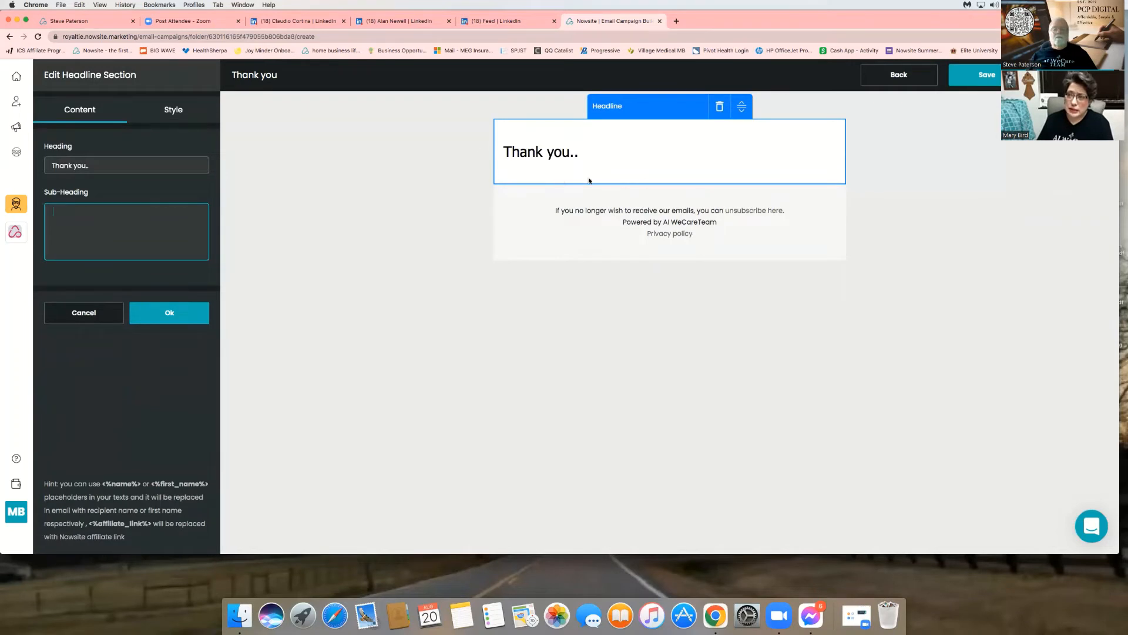
{"action": "type", "text": "Gr"}
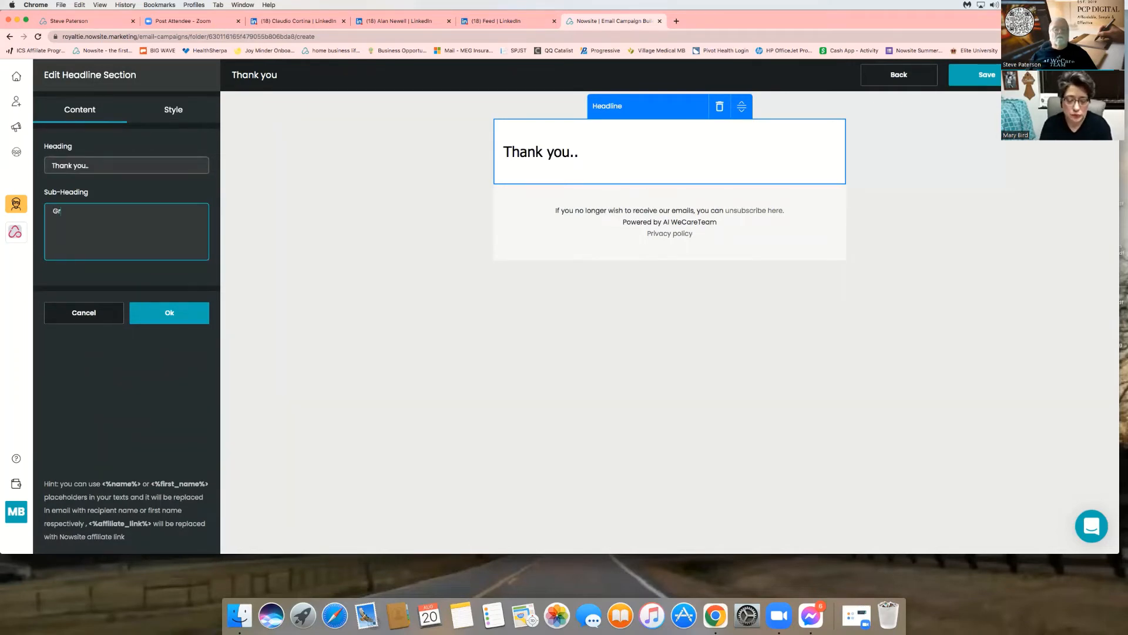
{"action": "type", "text": "eat to meet you today"}
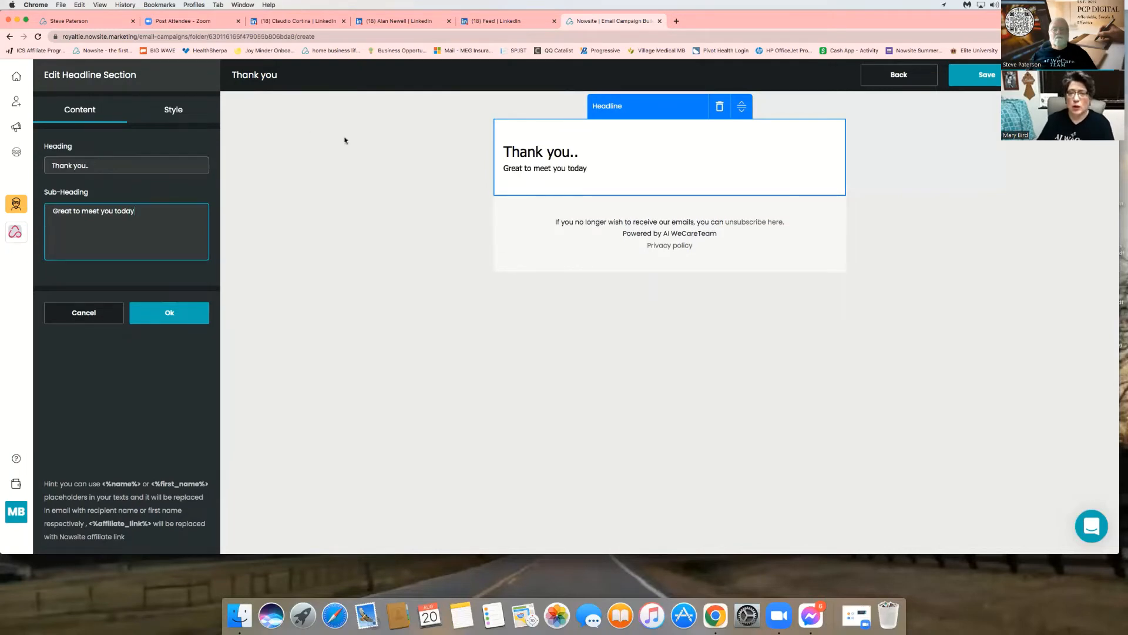
- Keep the headline left-aligned after trying centre and right, then show the Section Background colour
{"action": "left_click", "coordinate": [174, 111]}
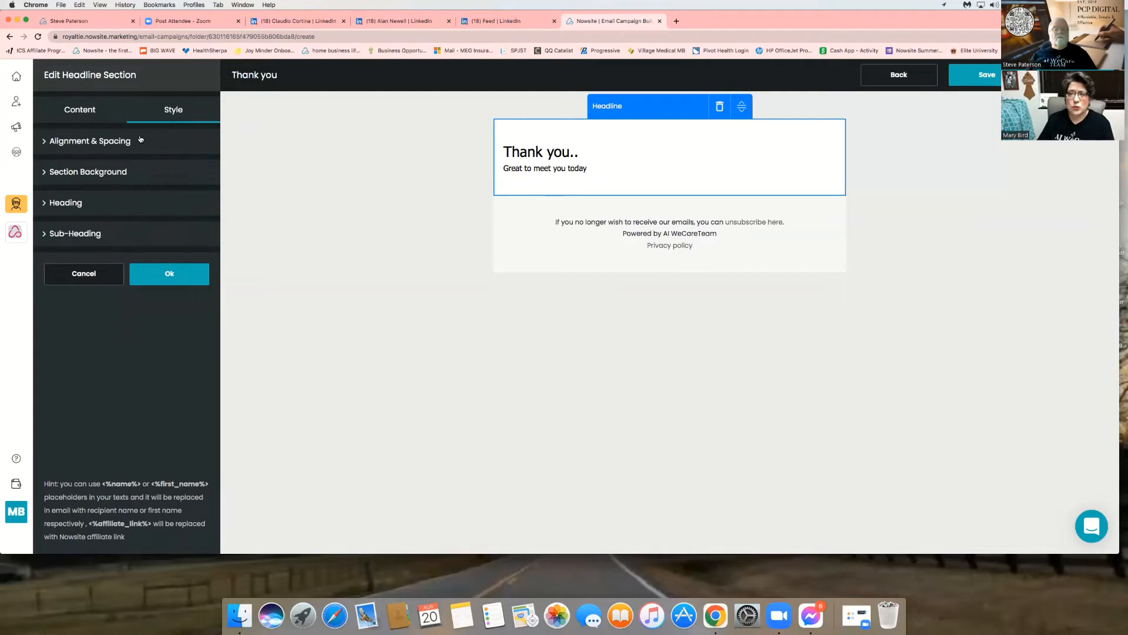
{"action": "left_click", "coordinate": [142, 141]}
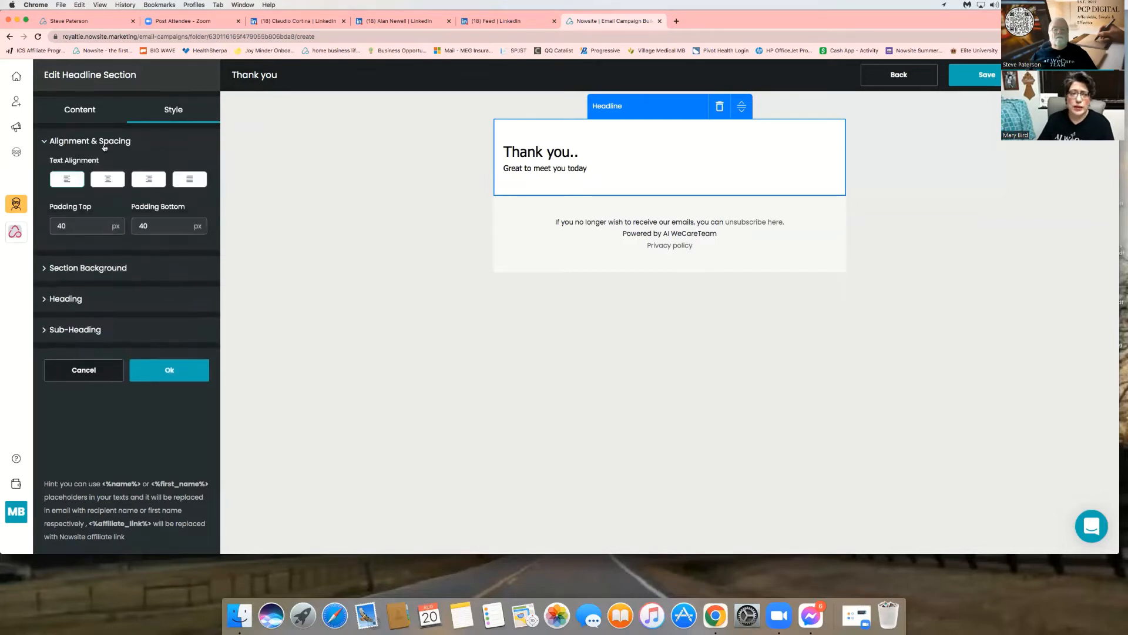
{"action": "left_click", "coordinate": [114, 181]}
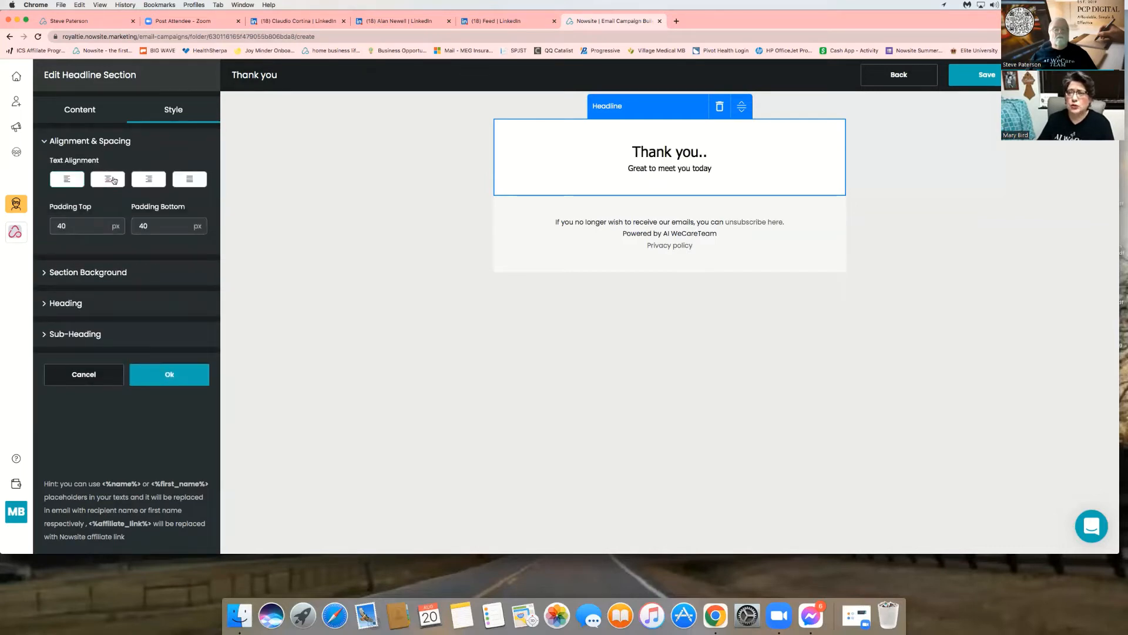
{"action": "left_click", "coordinate": [146, 182]}
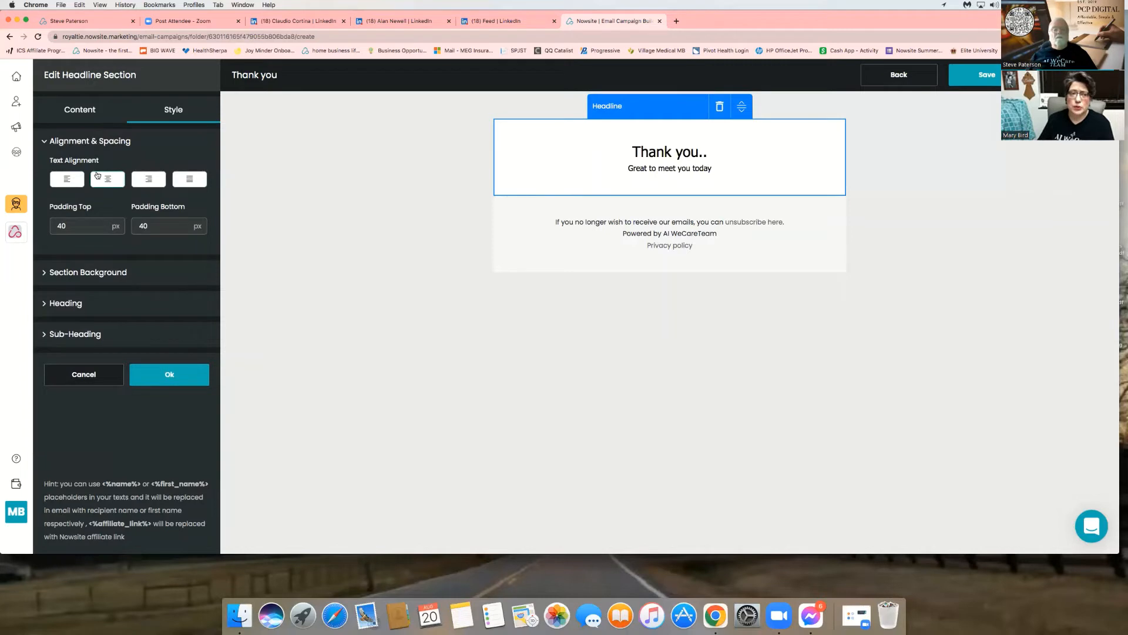
{"action": "left_click", "coordinate": [76, 179]}
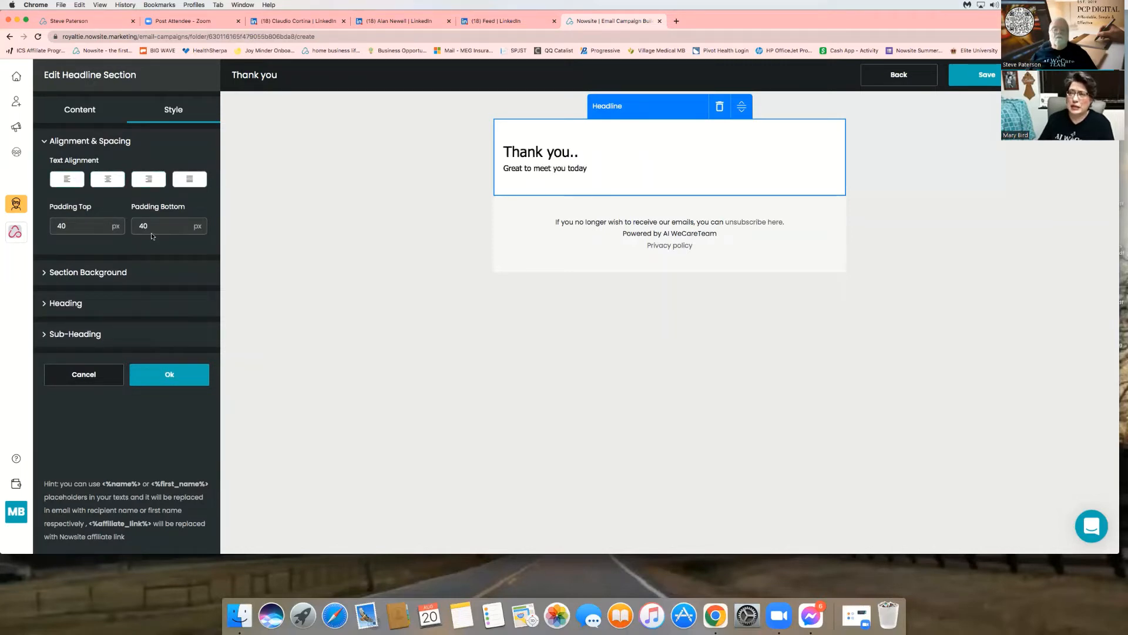
{"action": "left_click", "coordinate": [123, 274]}
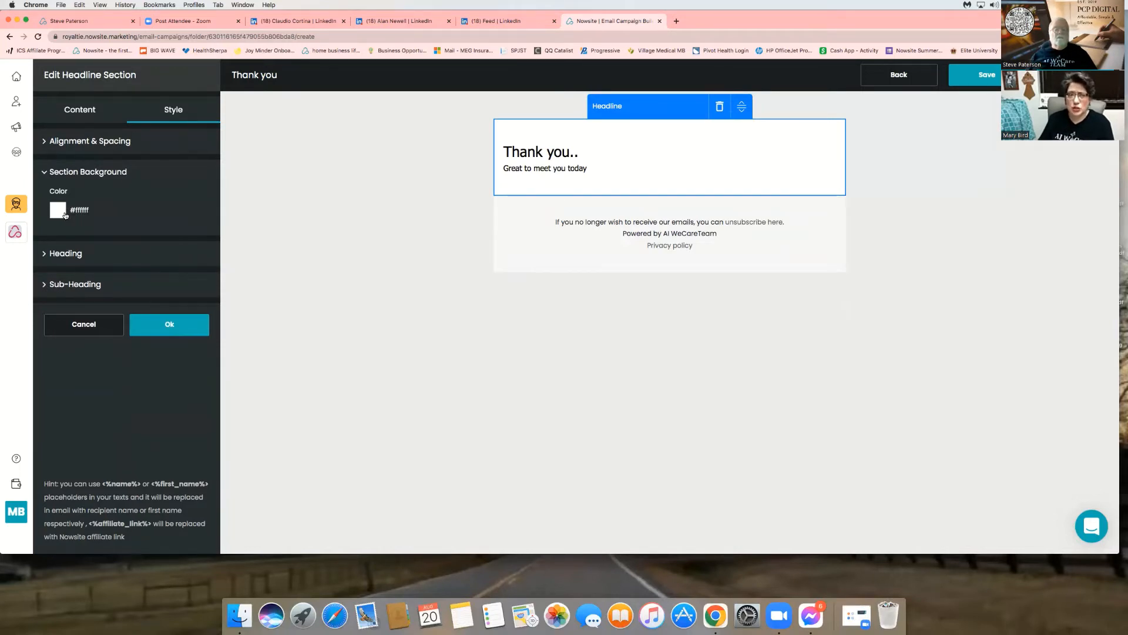
- Set the heading font to Courier New, bold and italic
{"action": "left_click", "coordinate": [82, 254]}
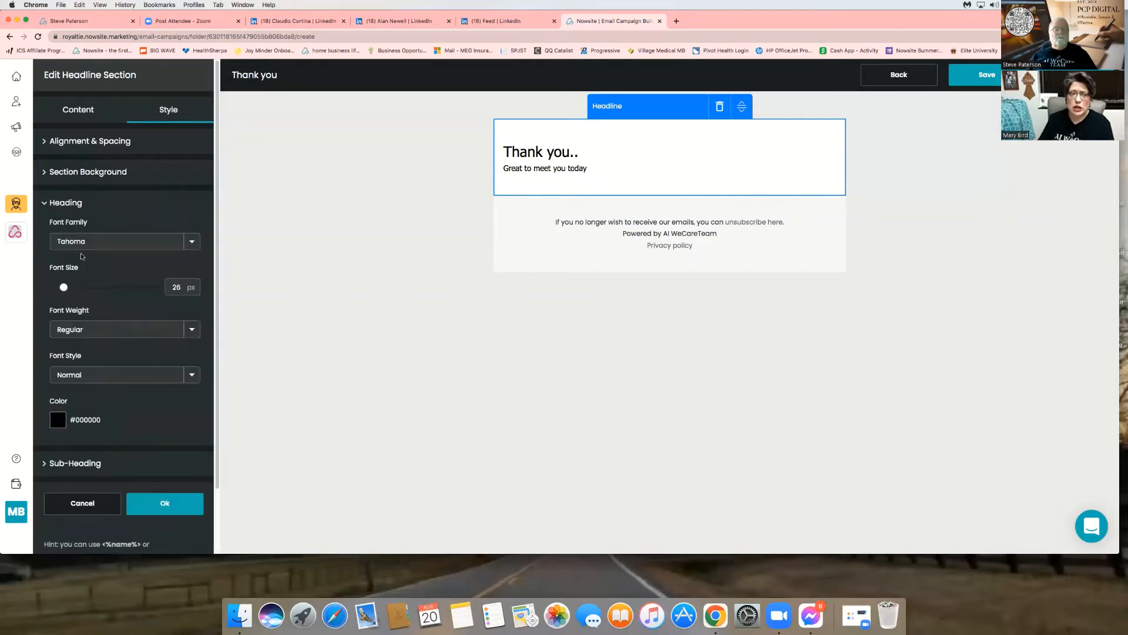
{"action": "left_click", "coordinate": [179, 240]}
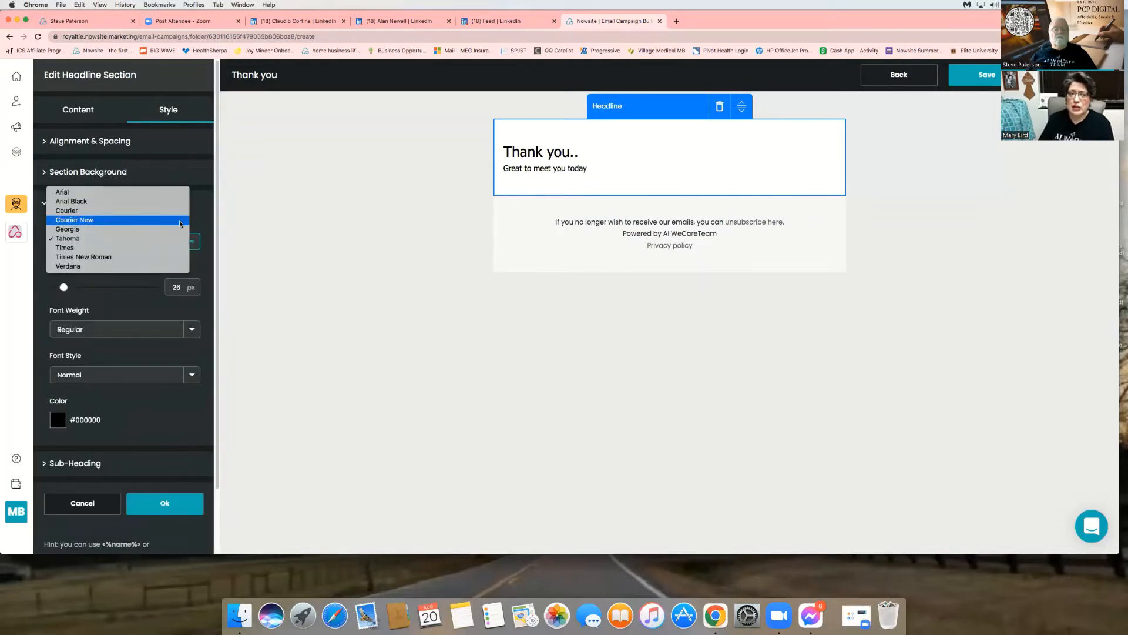
{"action": "left_click", "coordinate": [179, 220]}
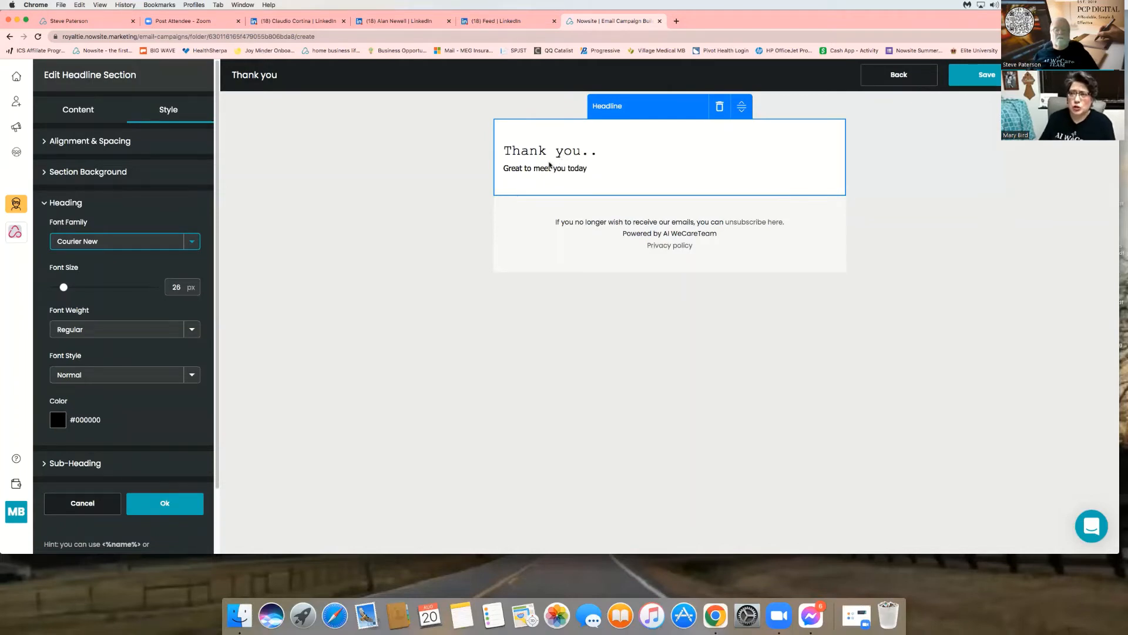
{"action": "left_click_drag", "start_coordinate": [63, 287], "coordinate": [78, 286]}
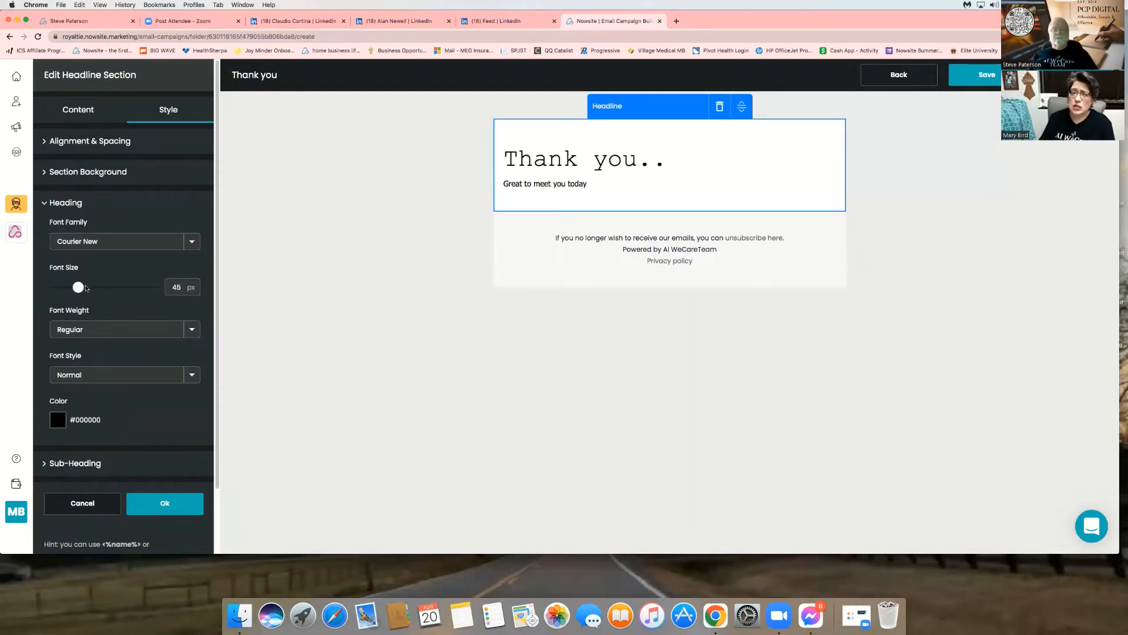
{"action": "left_click_drag", "start_coordinate": [87, 287], "coordinate": [69, 288]}
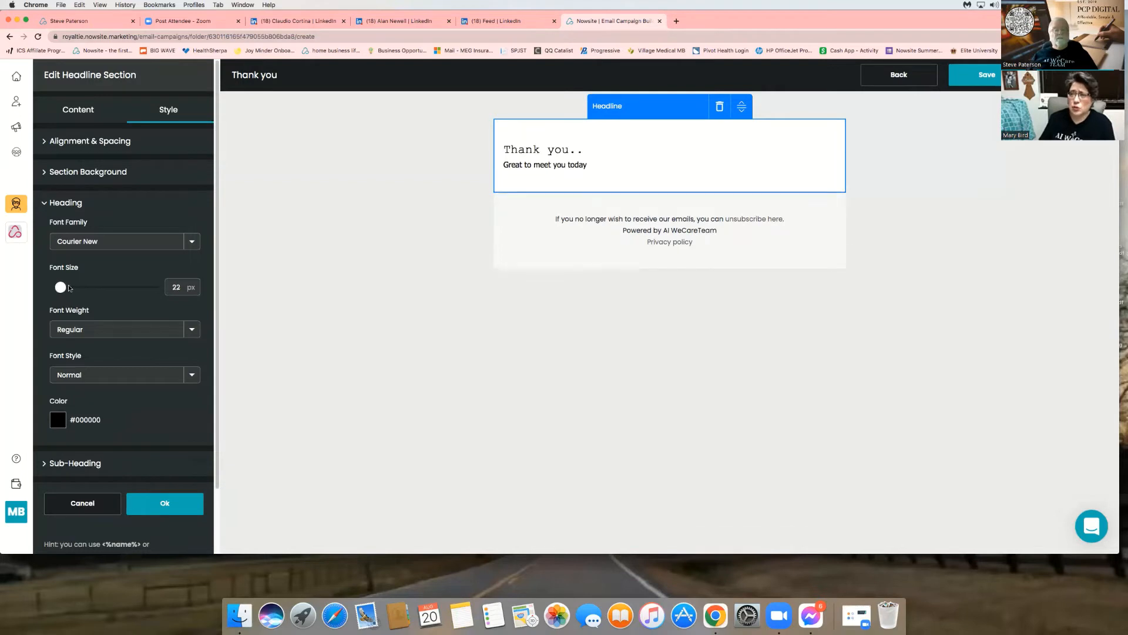
{"action": "left_click", "coordinate": [191, 330]}
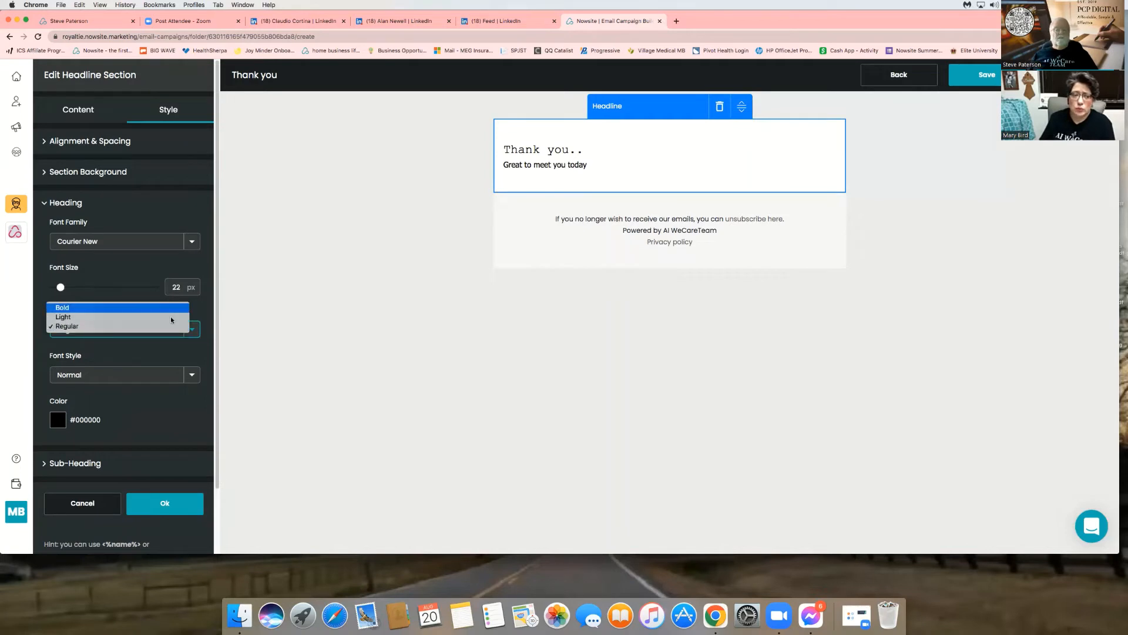
{"action": "left_click", "coordinate": [168, 308]}
{"action": "left_click", "coordinate": [191, 378]}
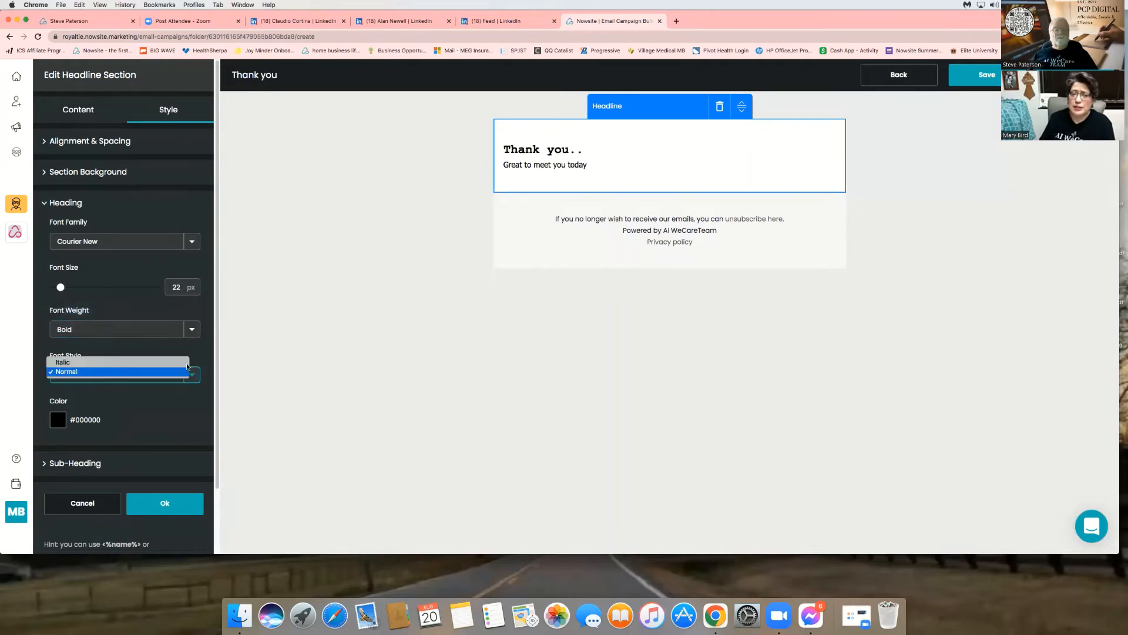
{"action": "left_click", "coordinate": [187, 364]}
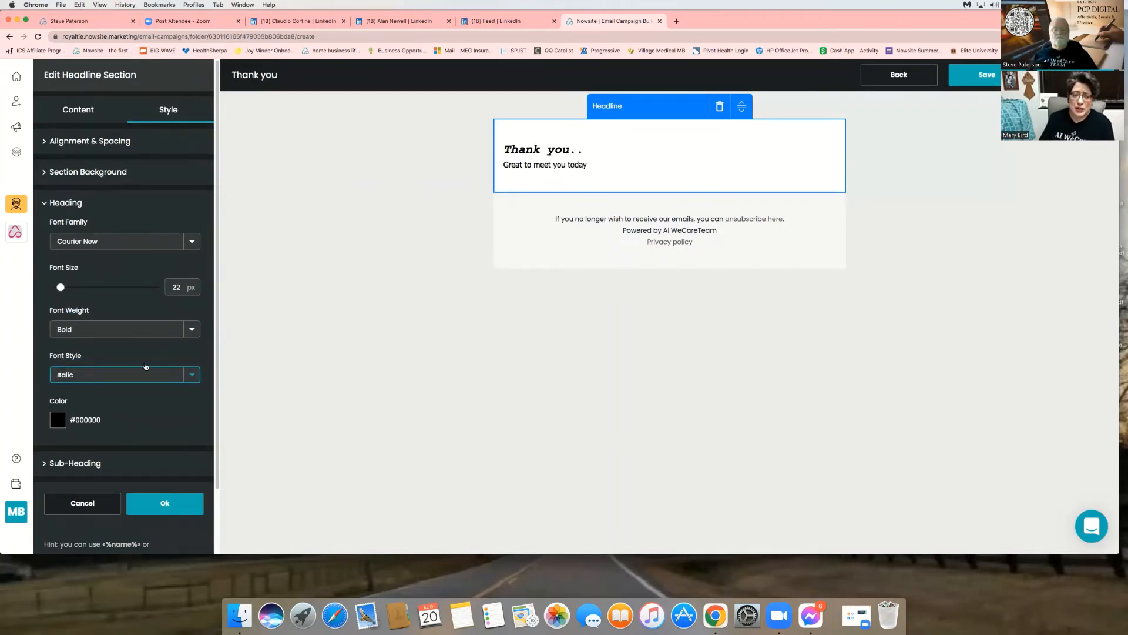
- Colour the heading purple and size it to 71 px
{"action": "left_click", "coordinate": [57, 423]}
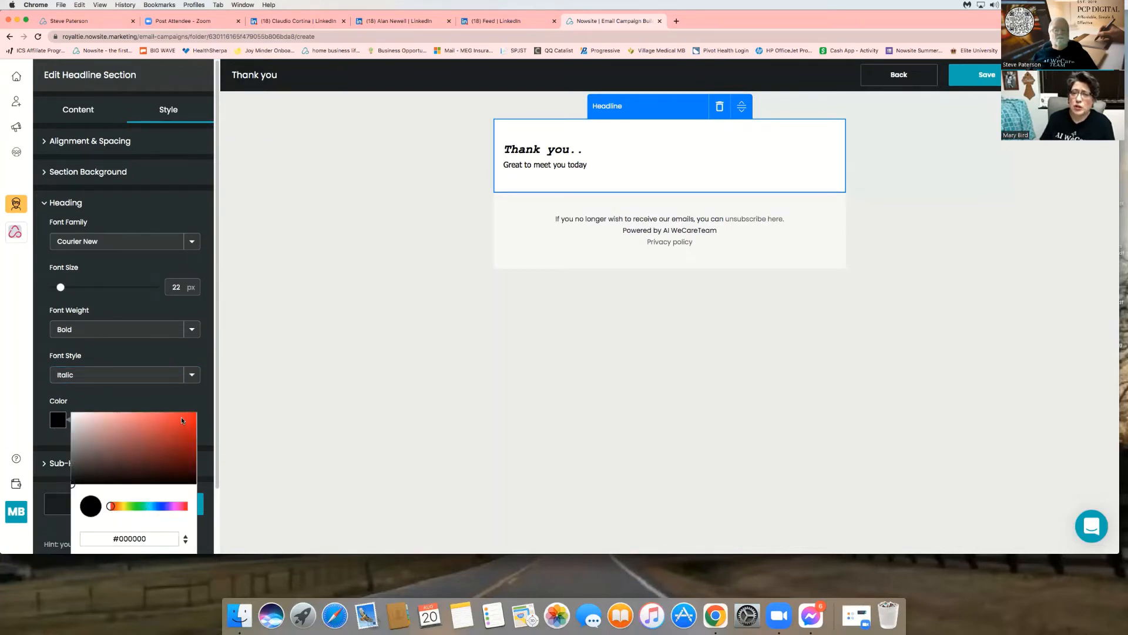
{"action": "left_click", "coordinate": [183, 419]}
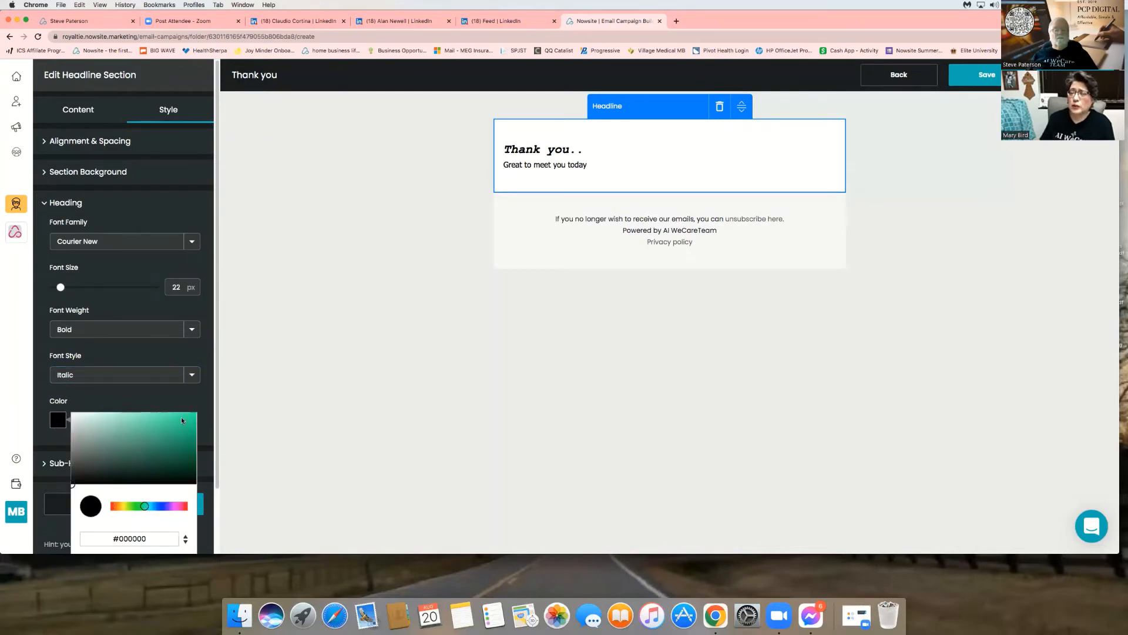
{"action": "left_click", "coordinate": [172, 506]}
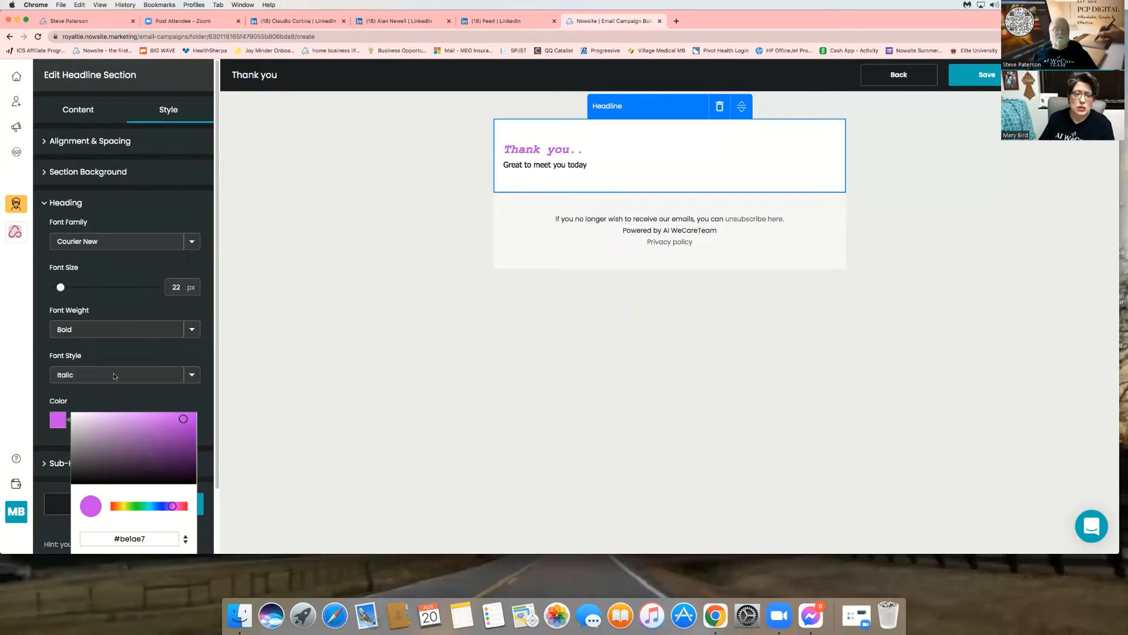
{"action": "left_click_drag", "start_coordinate": [61, 287], "coordinate": [128, 287]}
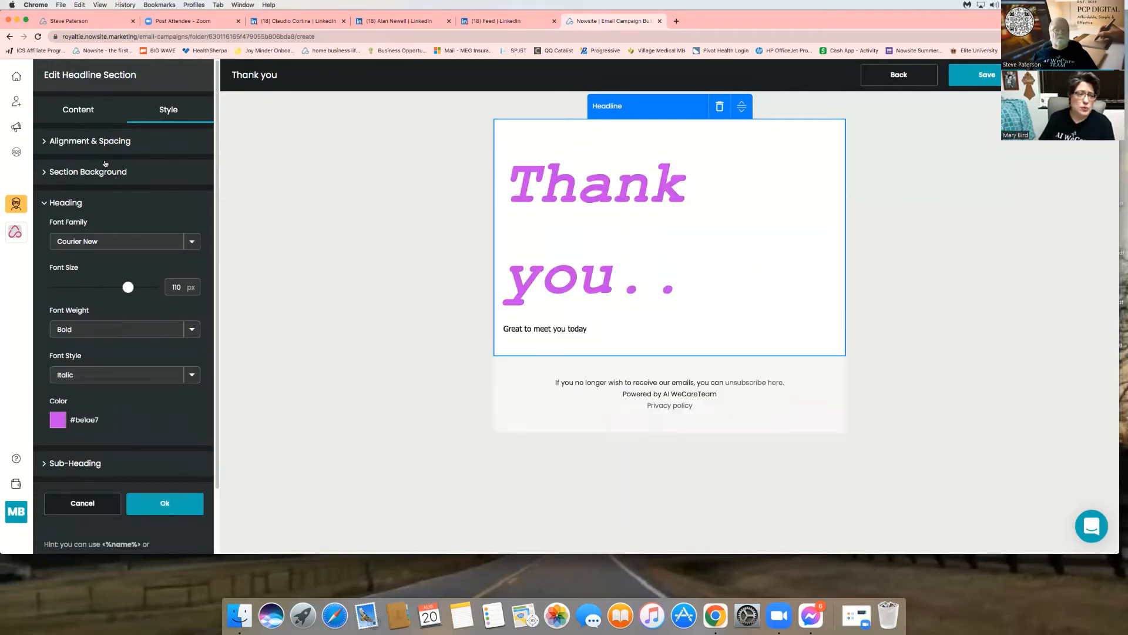
{"action": "left_click", "coordinate": [75, 463]}
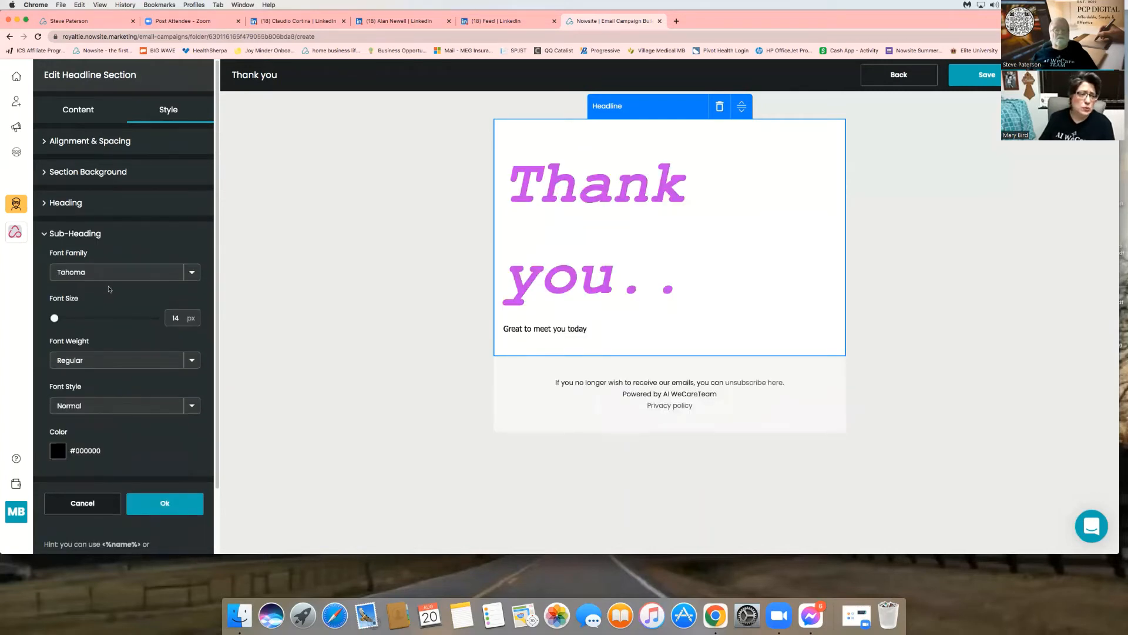
{"action": "left_click", "coordinate": [116, 201]}
{"action": "left_click_drag", "start_coordinate": [115, 287], "coordinate": [98, 287]}
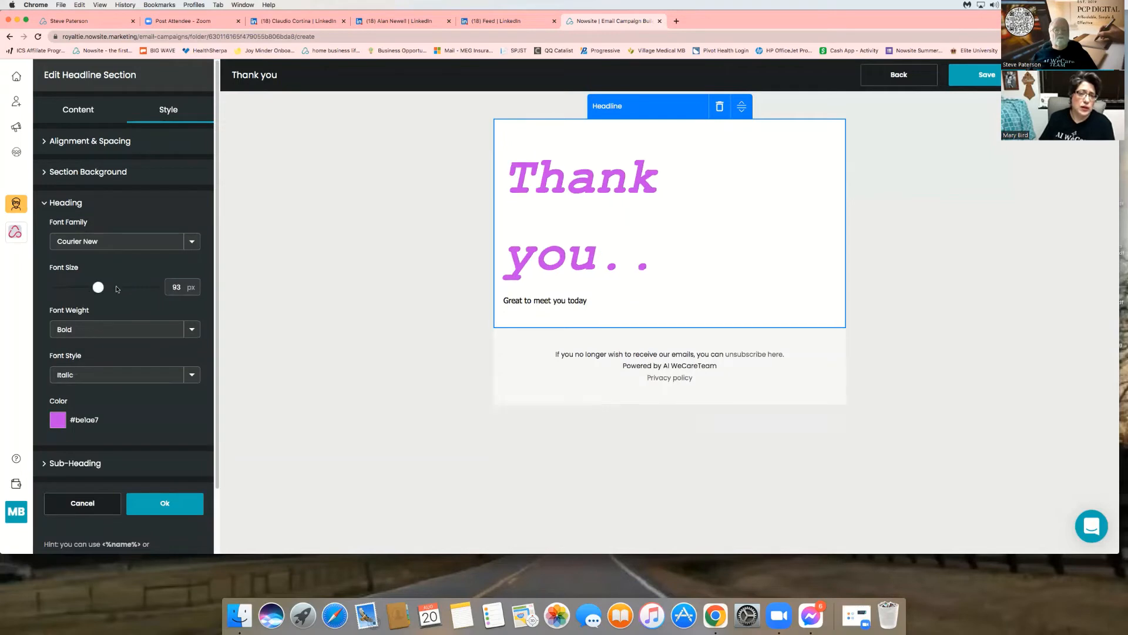
- Turn the sub-heading blue and apply the headline changes with Ok
{"action": "left_click", "coordinate": [133, 464]}
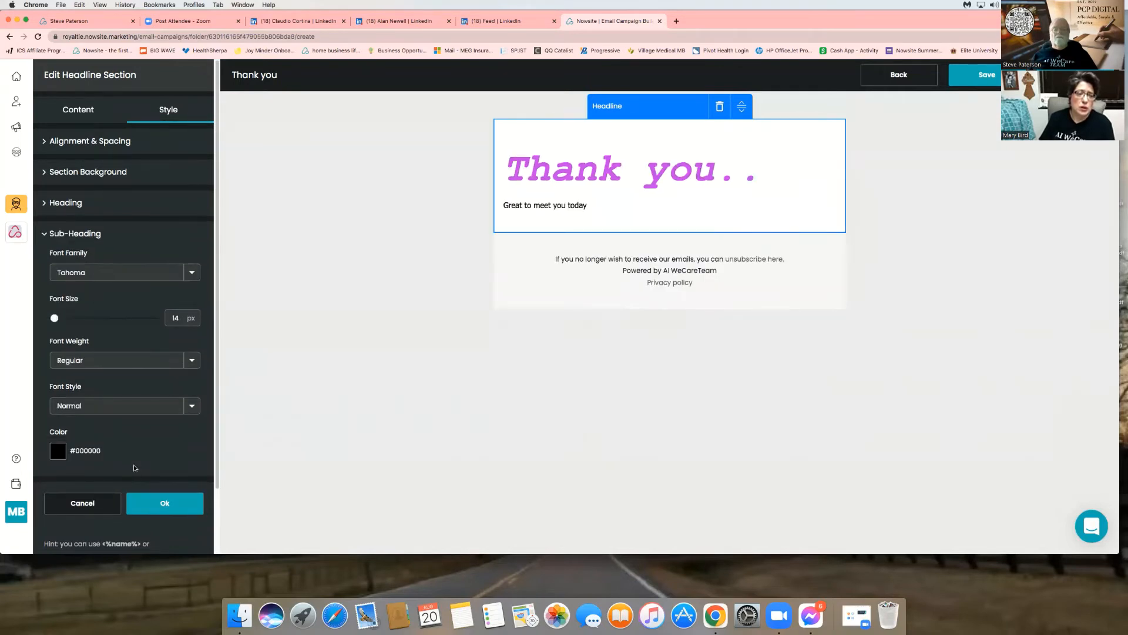
{"action": "left_click", "coordinate": [56, 453]}
{"action": "left_click", "coordinate": [182, 456]}
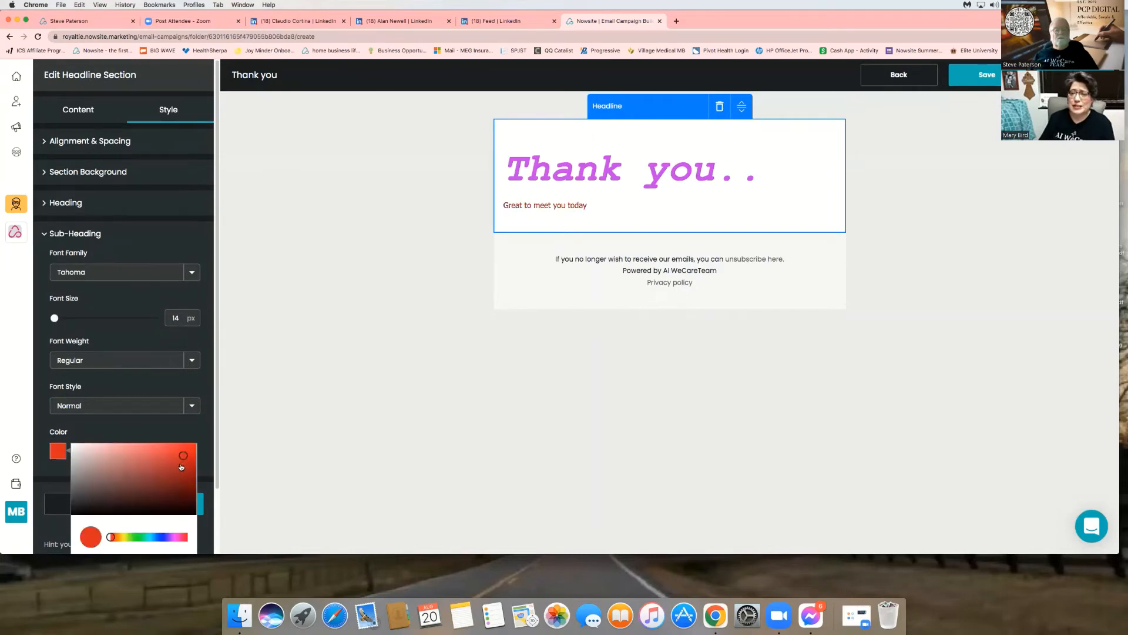
{"action": "left_click", "coordinate": [162, 537]}
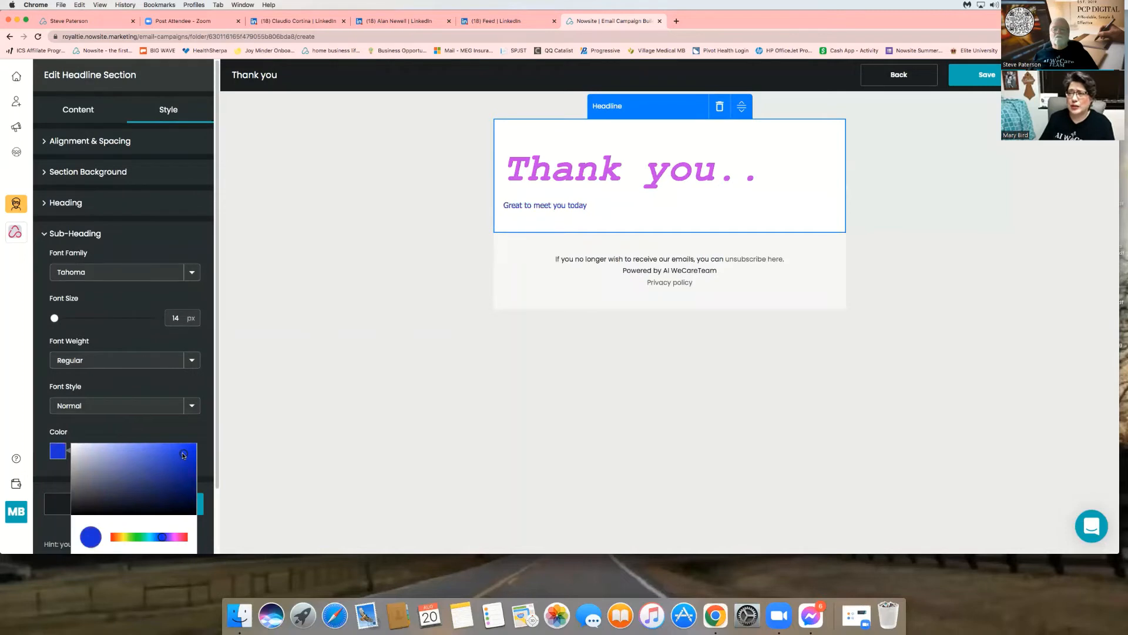
{"action": "left_click", "coordinate": [160, 211]}
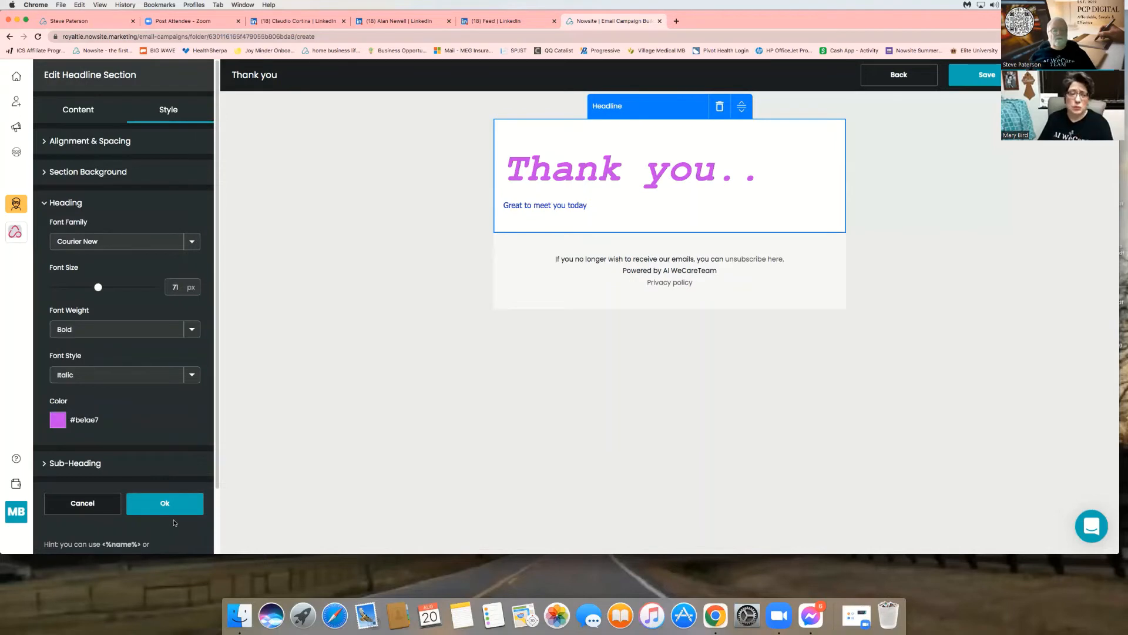
{"action": "left_click", "coordinate": [166, 503]}
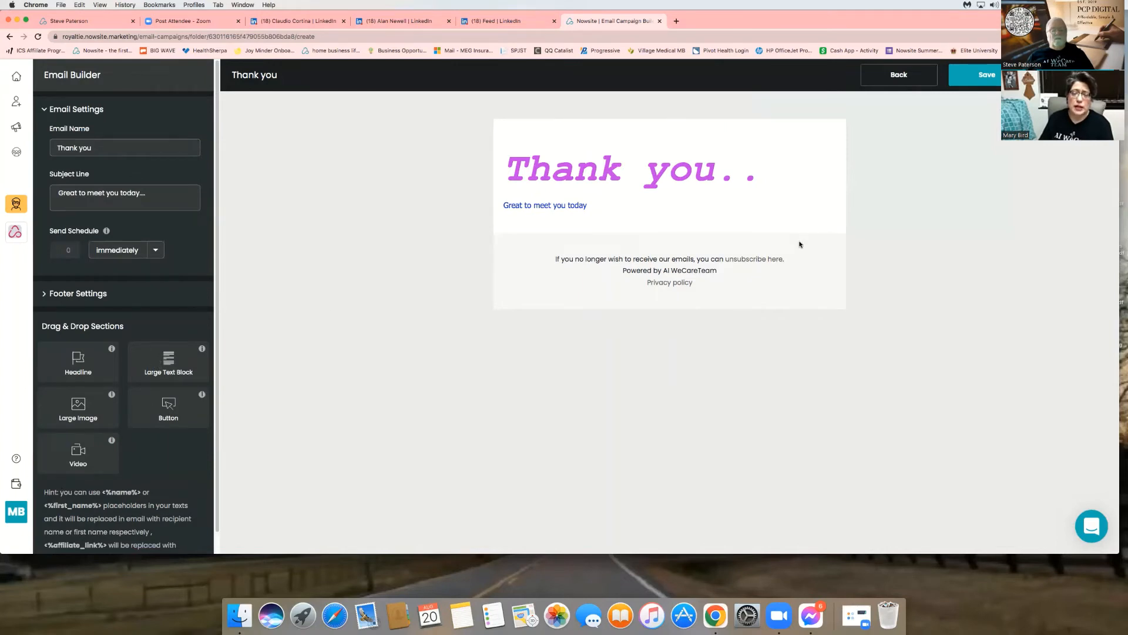
- Drop a Large Text Block below the headline and open its Edit Text Block editor
{"action": "mouse_move", "coordinate": [643, 231]}
{"action": "left_mouse_down"}
{"action": "mouse_move", "coordinate": [670, 235]}
{"action": "mouse_move", "coordinate": [670, 135]}
{"action": "mouse_move", "coordinate": [648, 194]}
{"action": "mouse_move", "coordinate": [647, 123]}
{"action": "mouse_move", "coordinate": [661, 235]}
{"action": "left_mouse_up"}
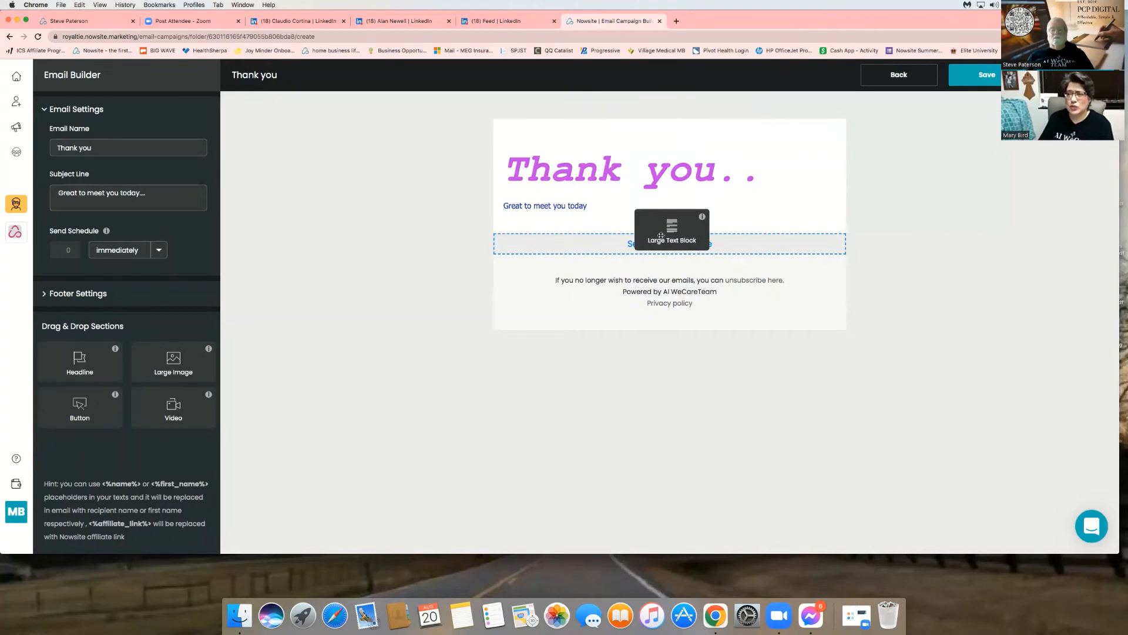
{"action": "left_click_drag", "start_coordinate": [661, 235], "coordinate": [651, 241]}
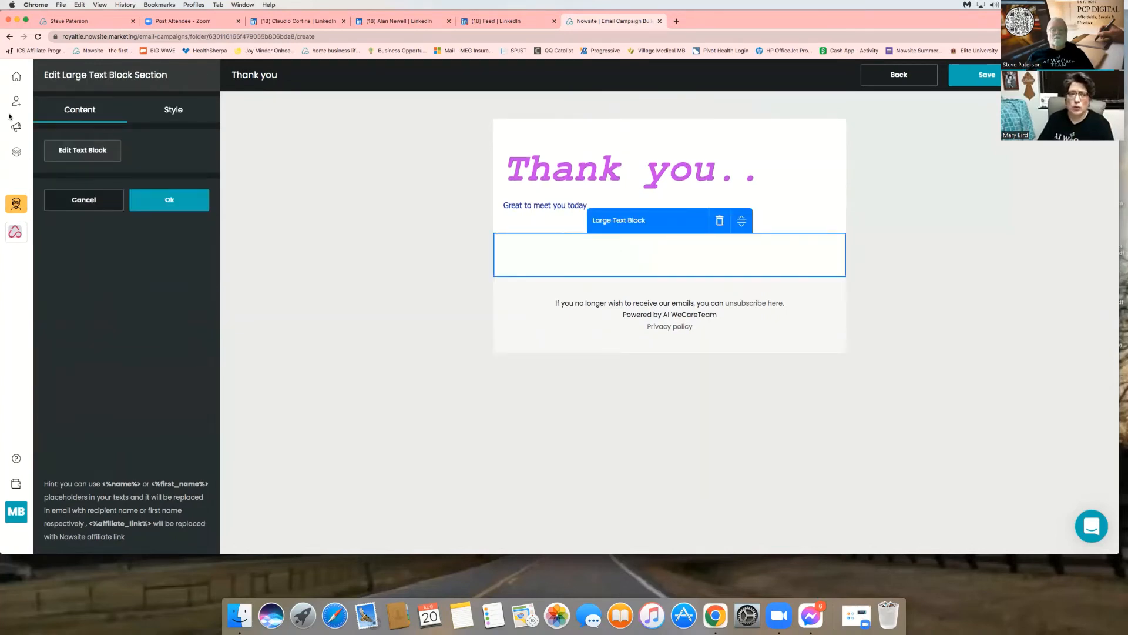
{"action": "left_click", "coordinate": [68, 151]}
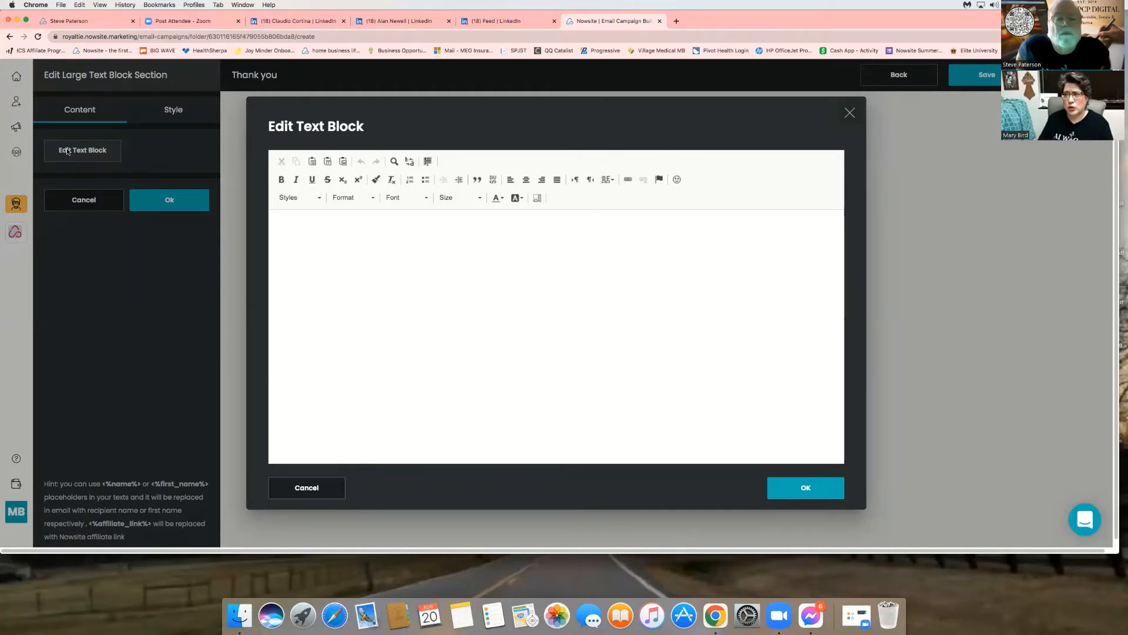
- At text size 26, type 'type your message/ copy and paste message here'
{"action": "left_click", "coordinate": [461, 202]}
{"action": "scroll", "coordinate": [479, 270], "scroll_direction": "down", "scroll_amount": 2}
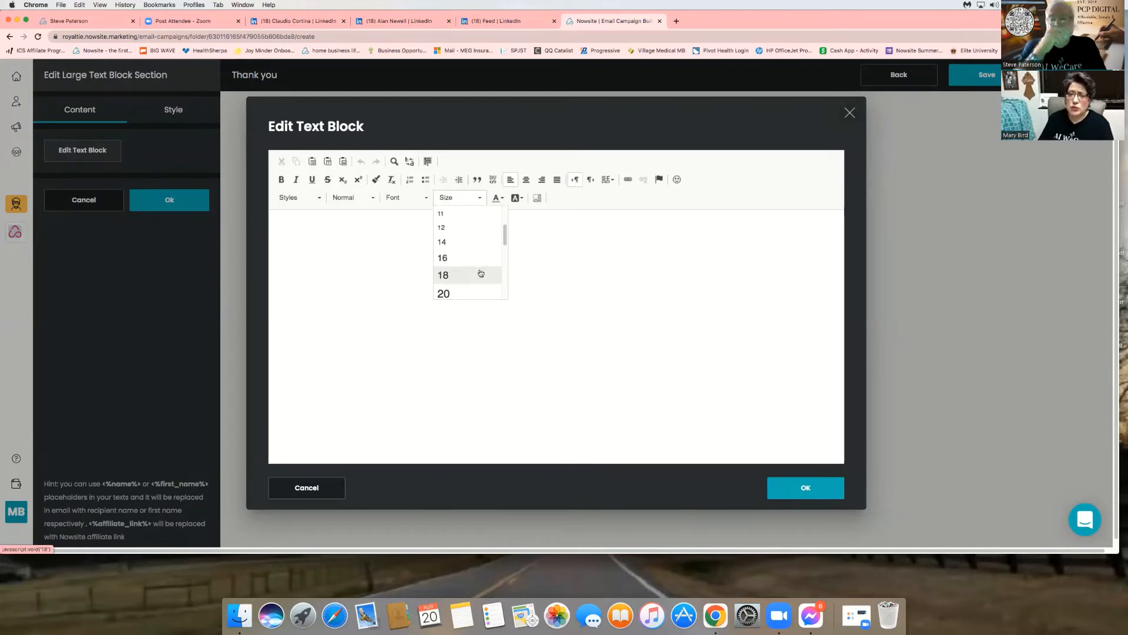
{"action": "scroll", "coordinate": [481, 270], "scroll_direction": "down", "scroll_amount": 3}
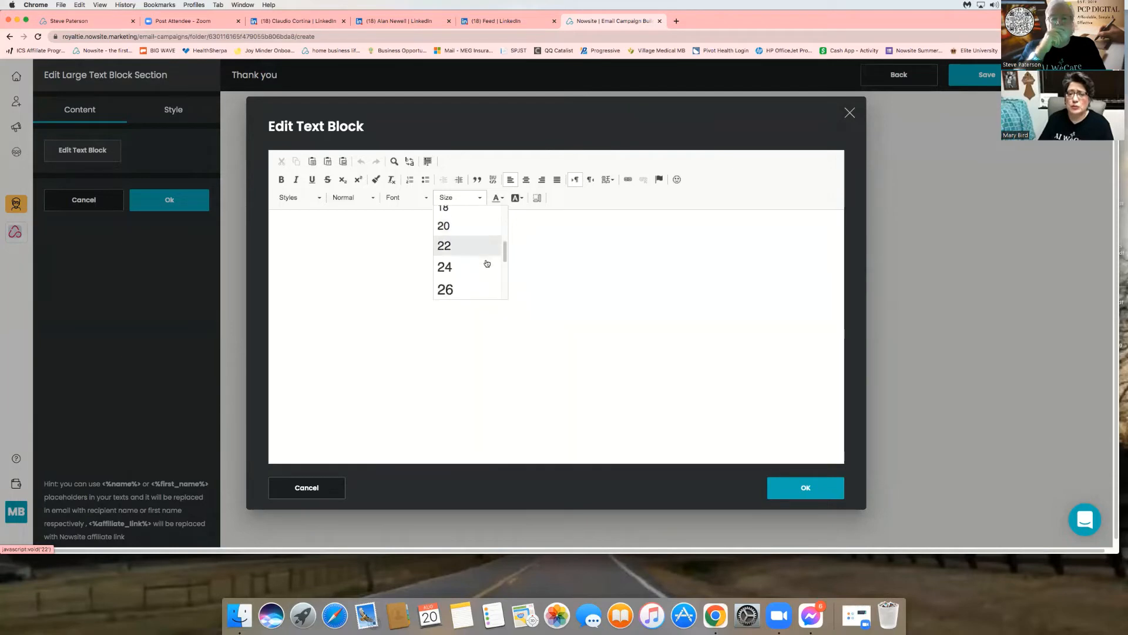
{"action": "scroll", "coordinate": [487, 263], "scroll_direction": "down", "scroll_amount": 2}
{"action": "scroll", "coordinate": [487, 262], "scroll_direction": "up", "scroll_amount": 3}
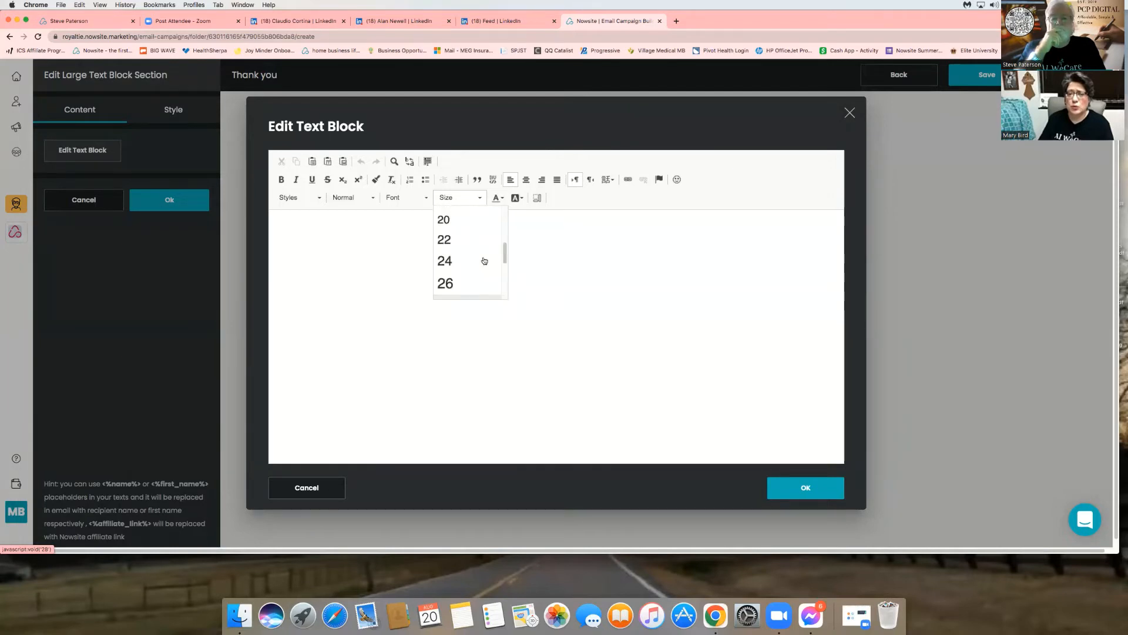
{"action": "left_click", "coordinate": [453, 289]}
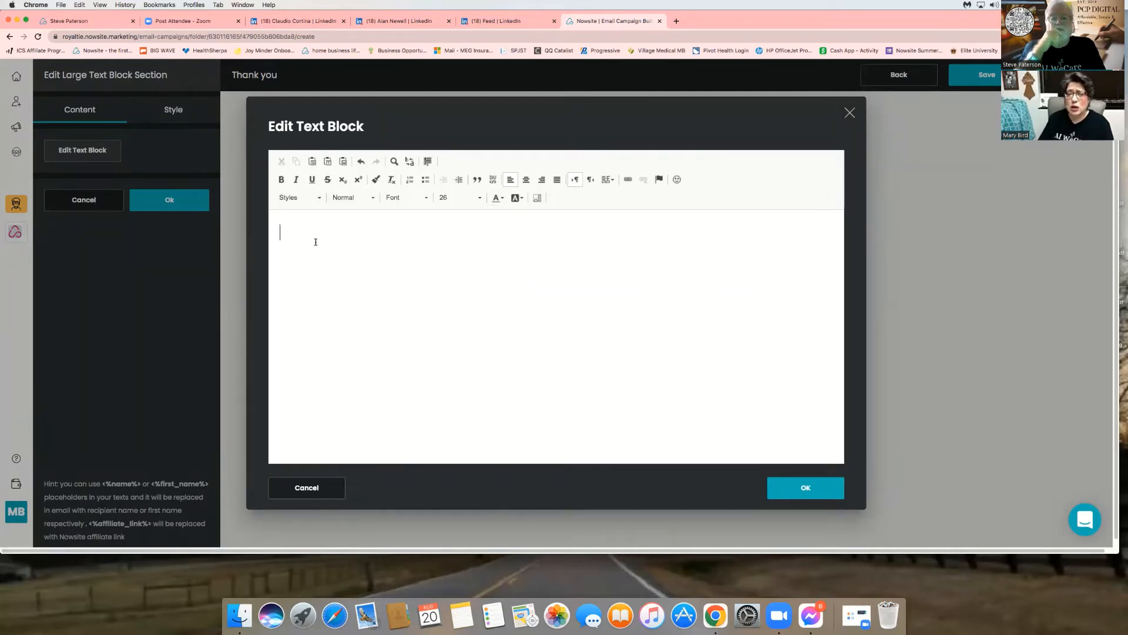
{"action": "type", "text": "g"}
{"action": "key", "text": "BackSpace"}
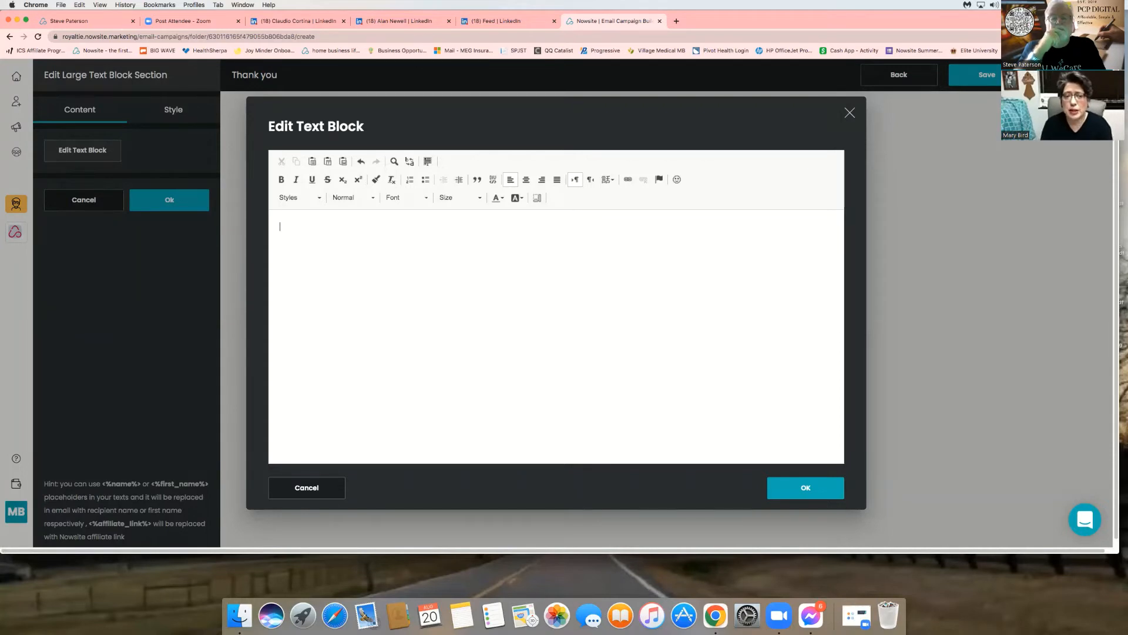
{"action": "type", "text": "type yo"}
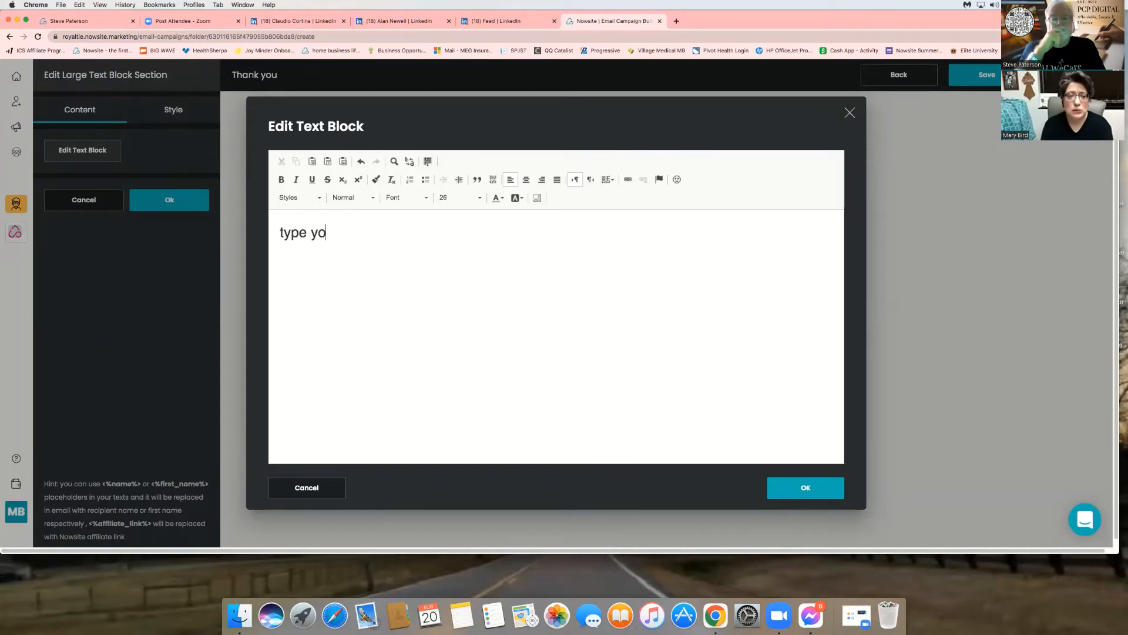
{"action": "type", "text": "ur message"}
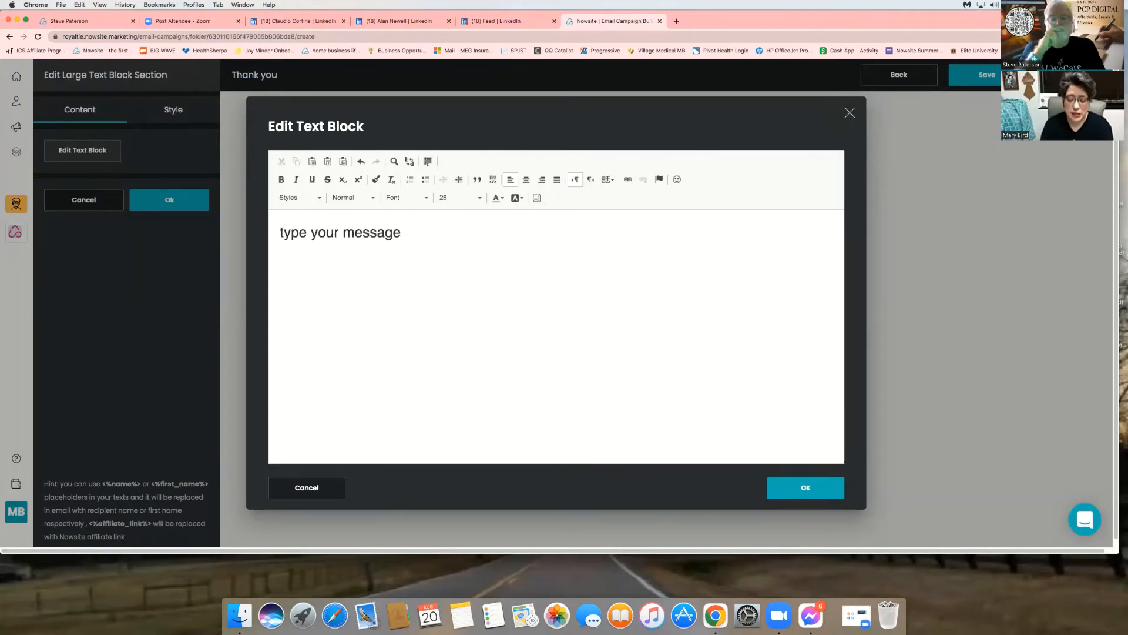
{"action": "type", "text": "/ copy and "}
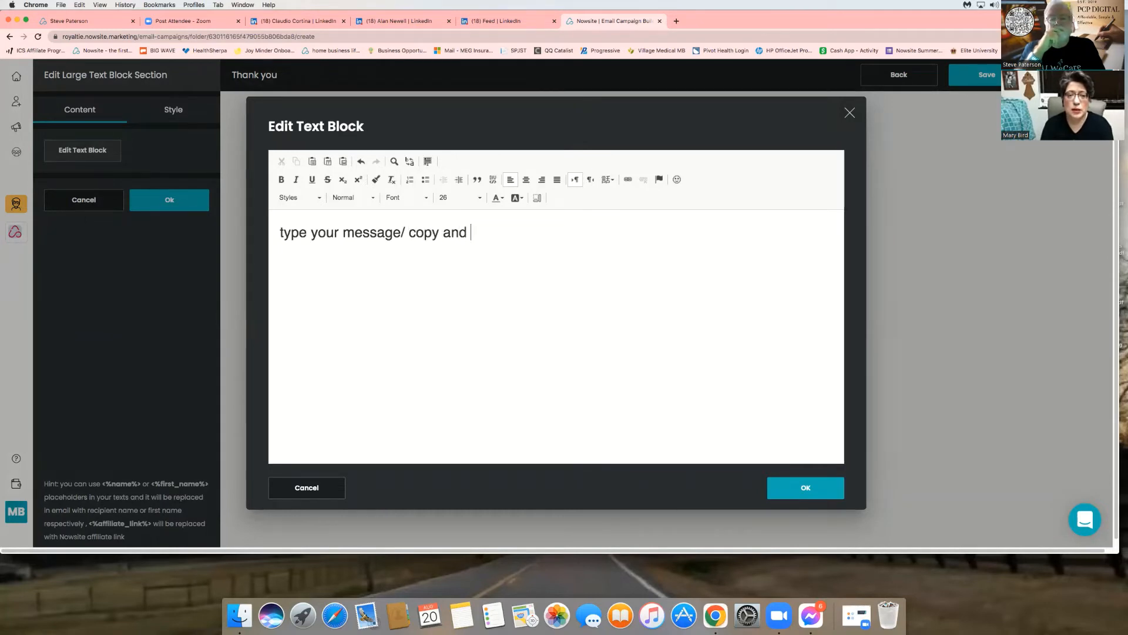
{"action": "type", "text": "paste y"}
{"action": "key", "text": "BackSpace"}
{"action": "type", "text": "mes"}
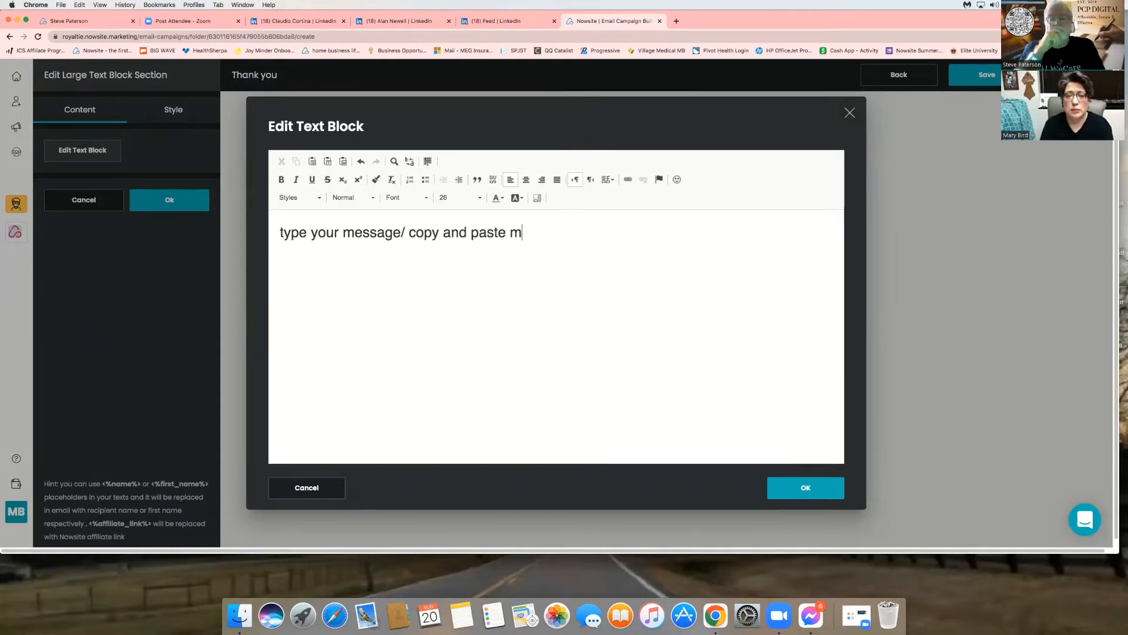
{"action": "type", "text": "sage here"}
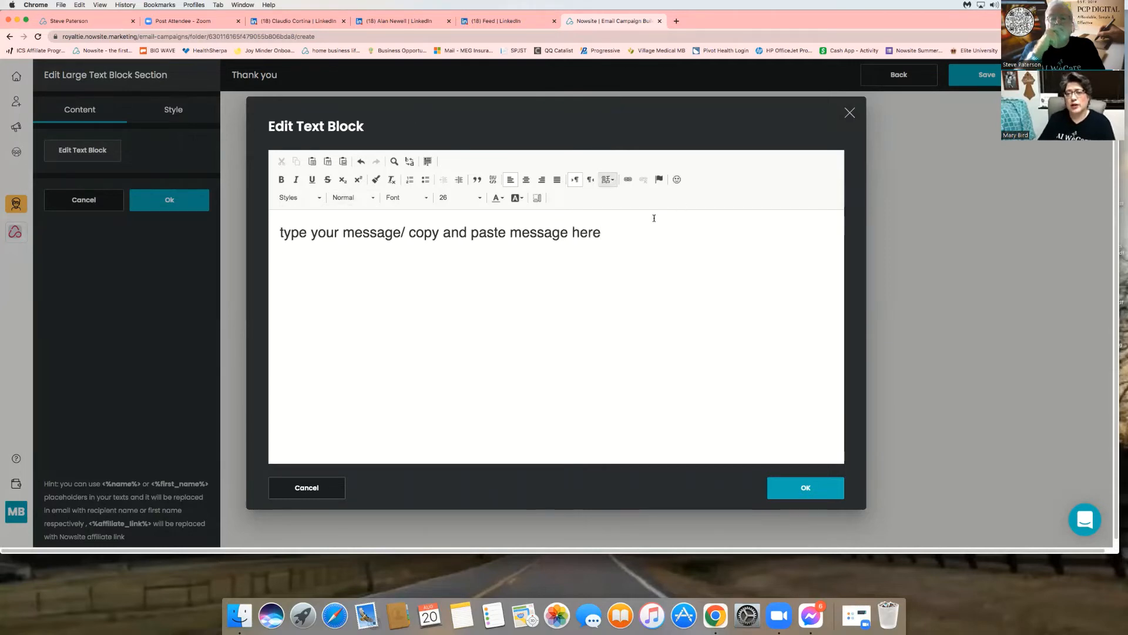
- Leave the text without a link and confirm the large text block
{"action": "left_click", "coordinate": [628, 179]}
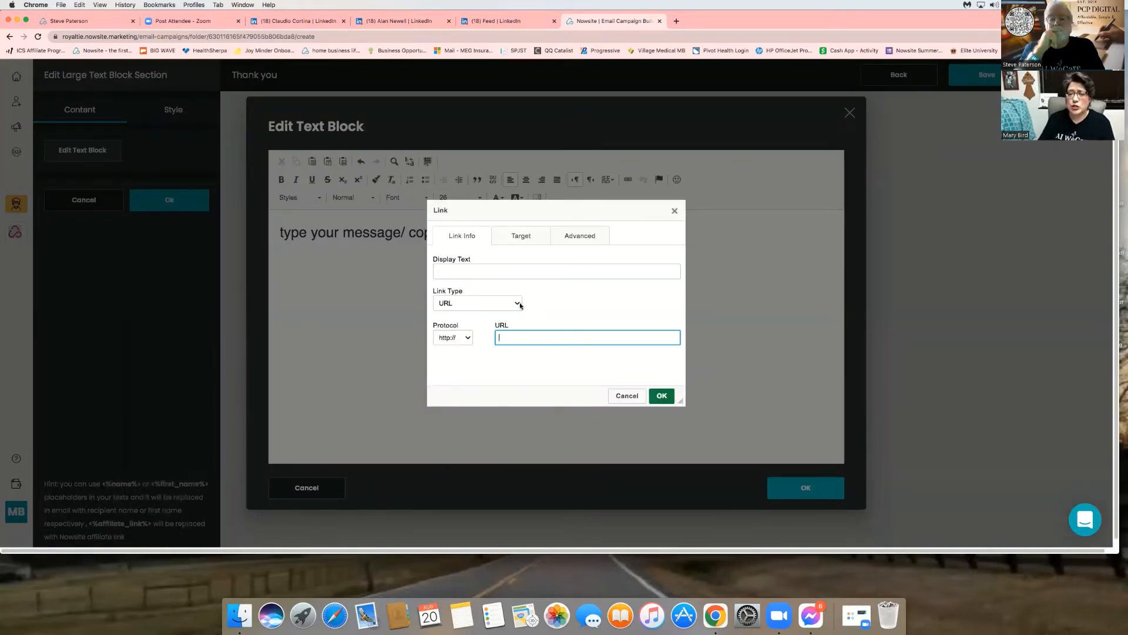
{"action": "left_click", "coordinate": [508, 310]}
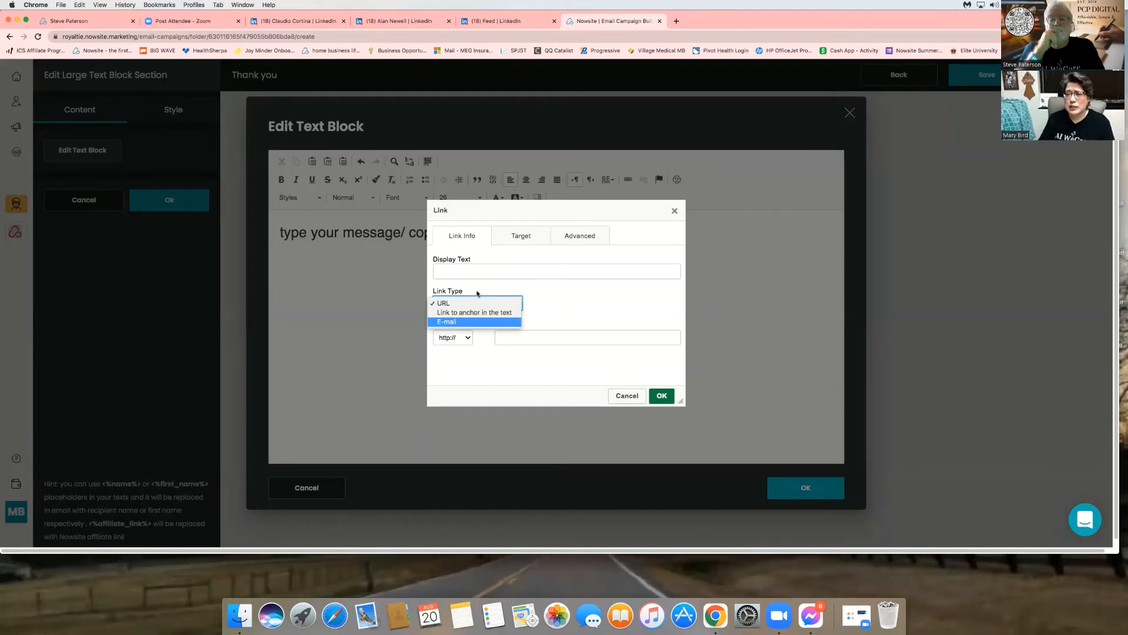
{"action": "left_click", "coordinate": [625, 397]}
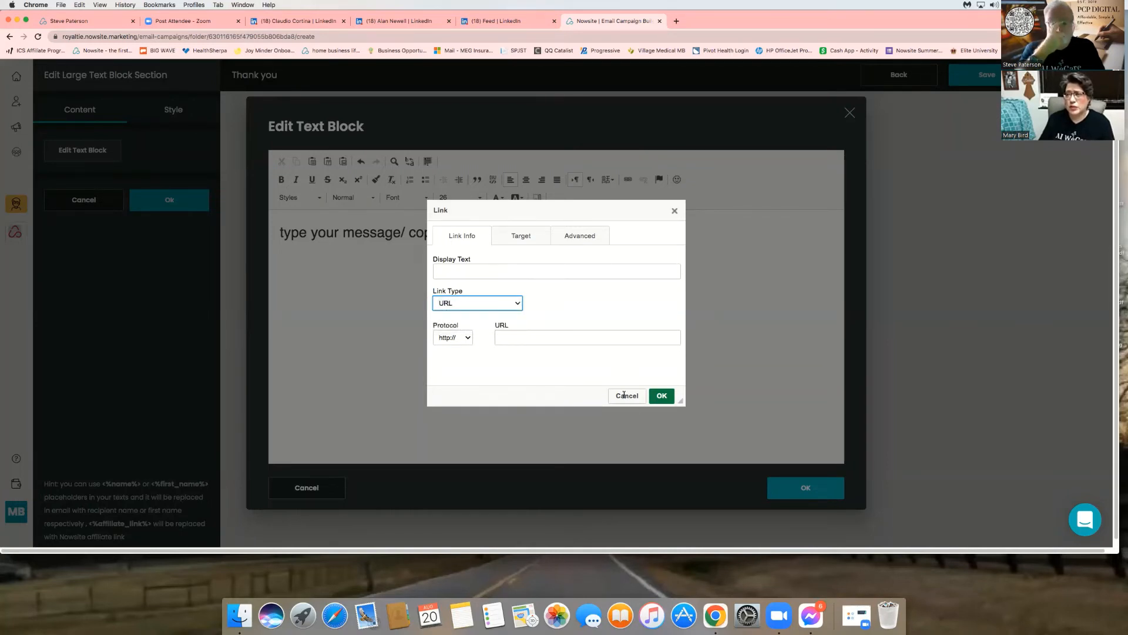
{"action": "left_click", "coordinate": [625, 396]}
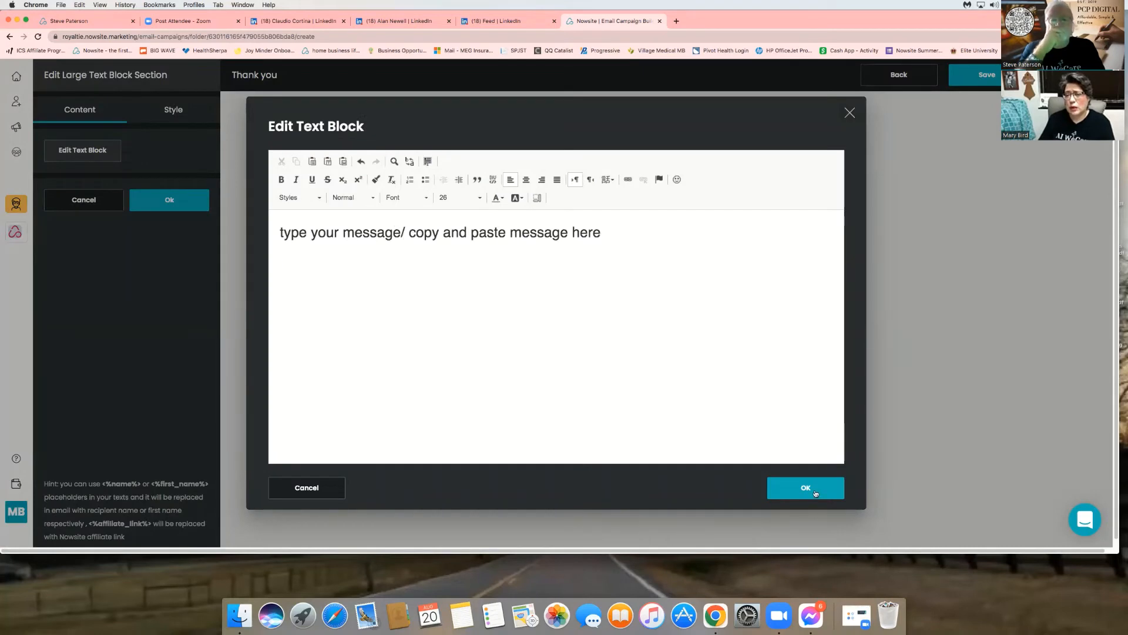
{"action": "left_click", "coordinate": [814, 488]}
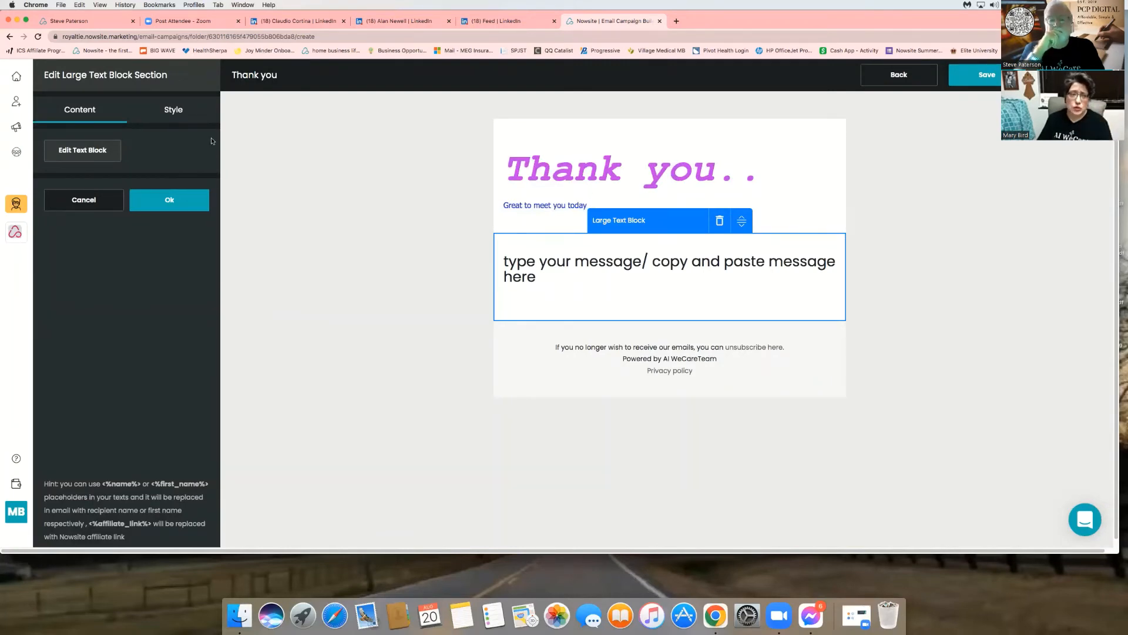
{"action": "left_click", "coordinate": [166, 201]}
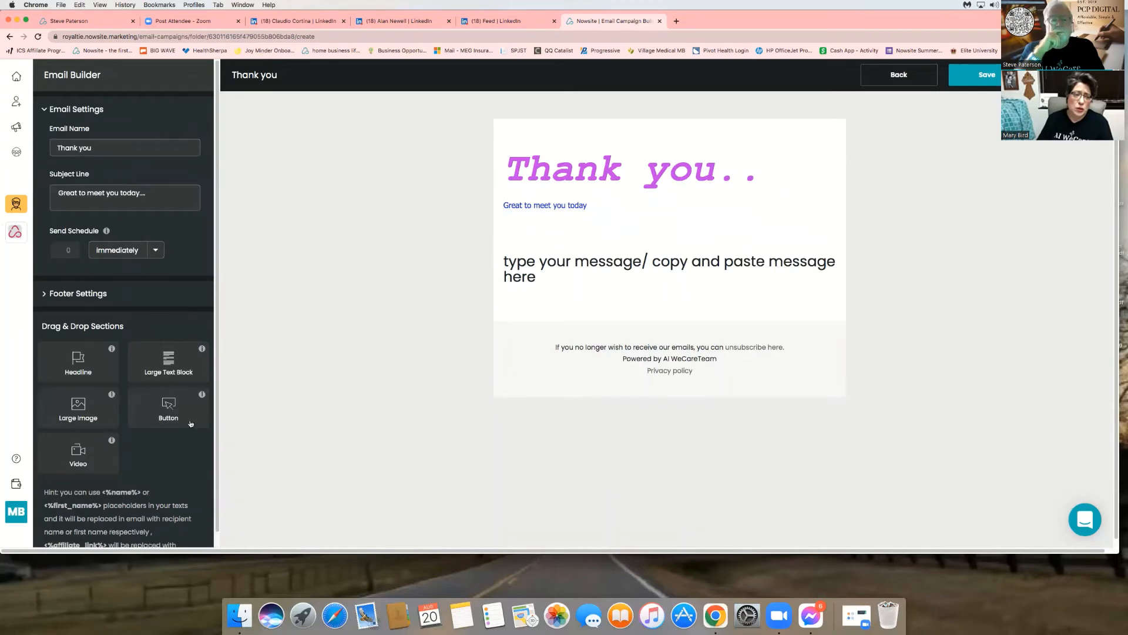
{"action": "left_click_drag", "start_coordinate": [160, 411], "coordinate": [656, 324]}
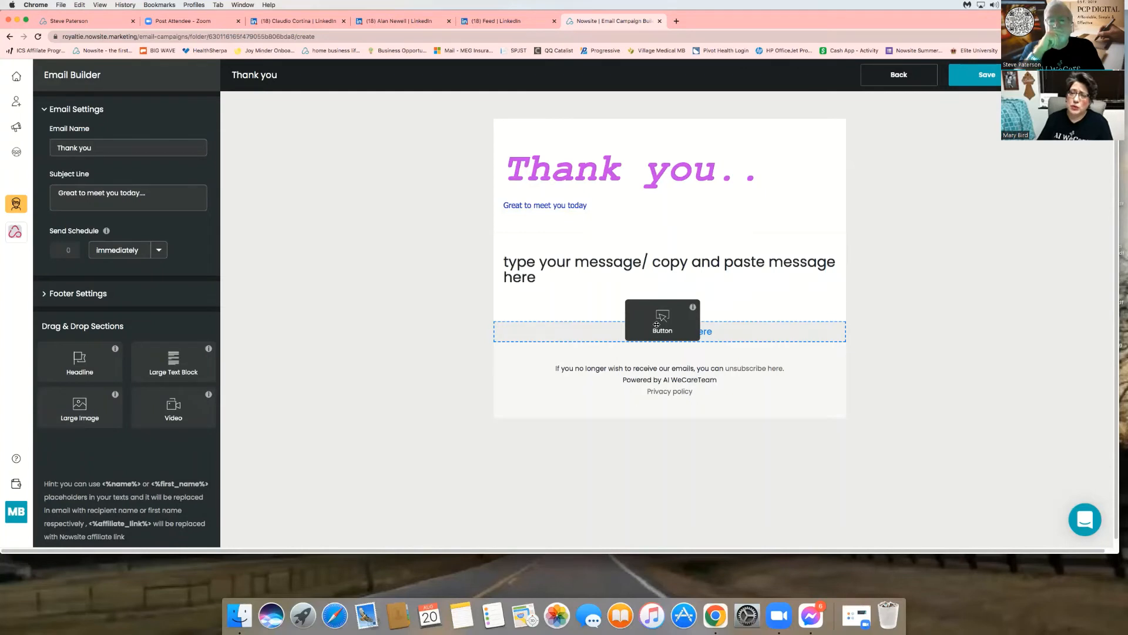
{"action": "left_click_drag", "start_coordinate": [657, 324], "coordinate": [663, 334]}
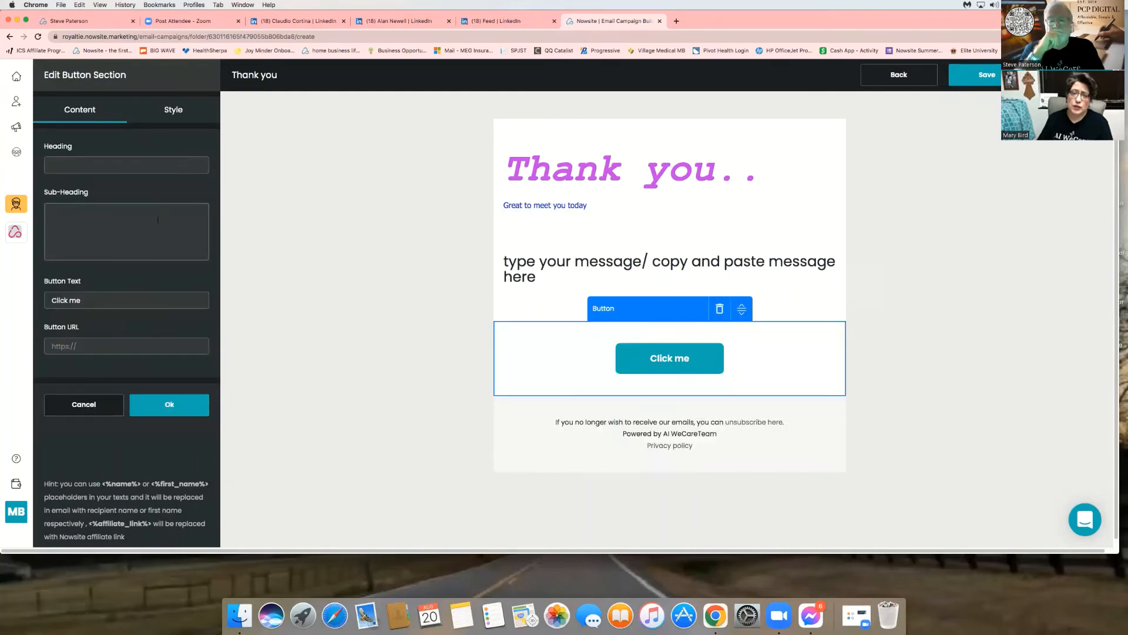
{"action": "left_click", "coordinate": [99, 300]}
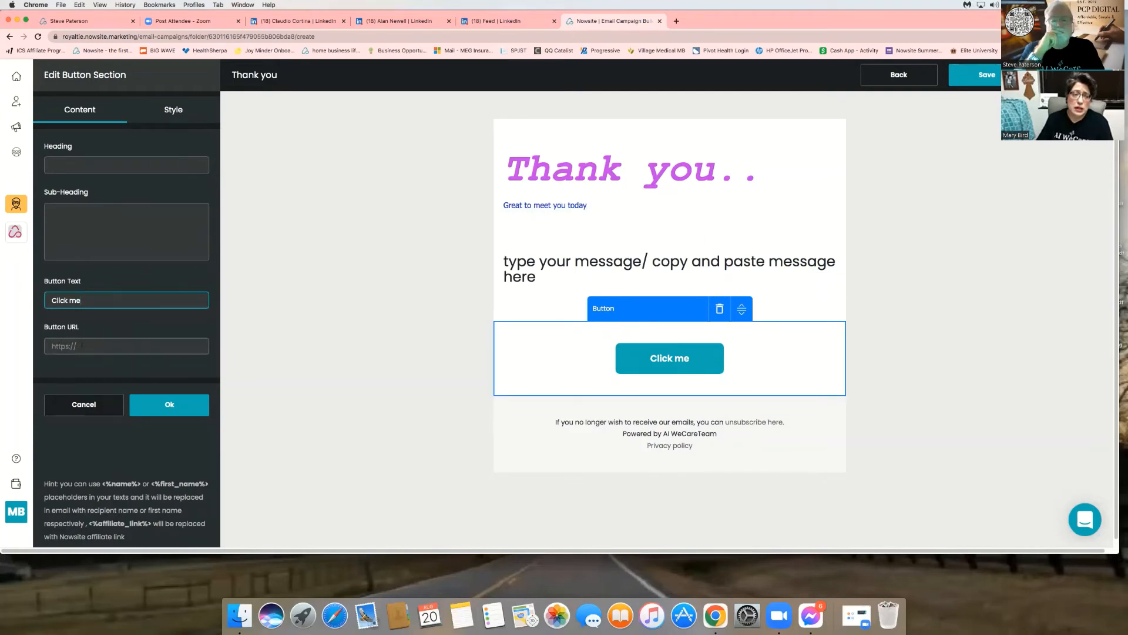
{"action": "left_click", "coordinate": [124, 345]}
{"action": "type", "text": "https"}
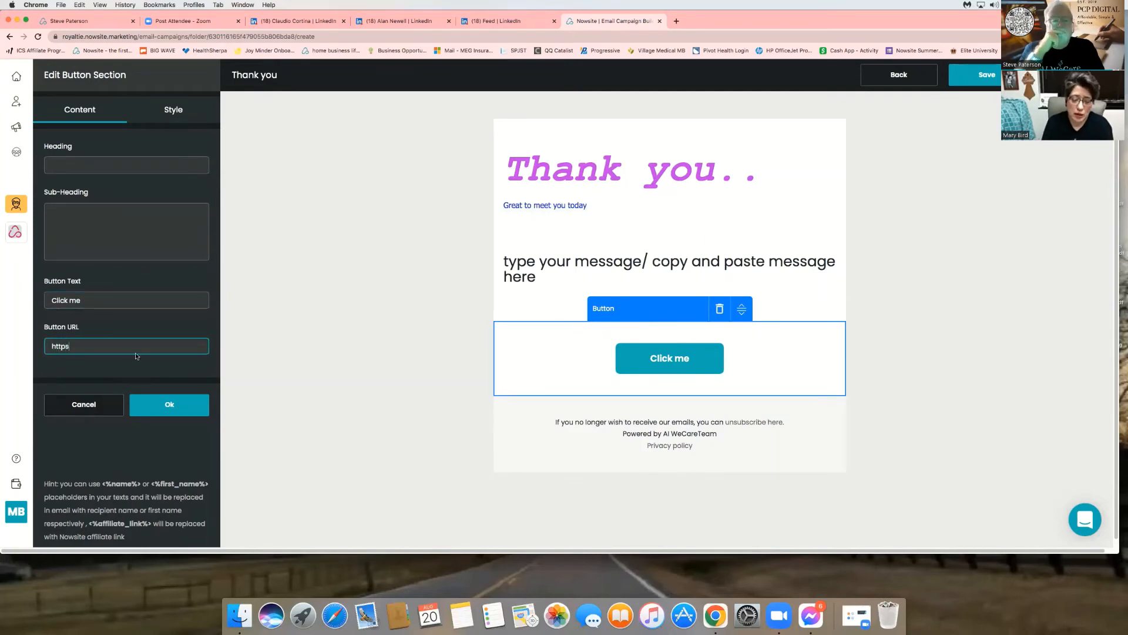
{"action": "type", "text": ":/"}
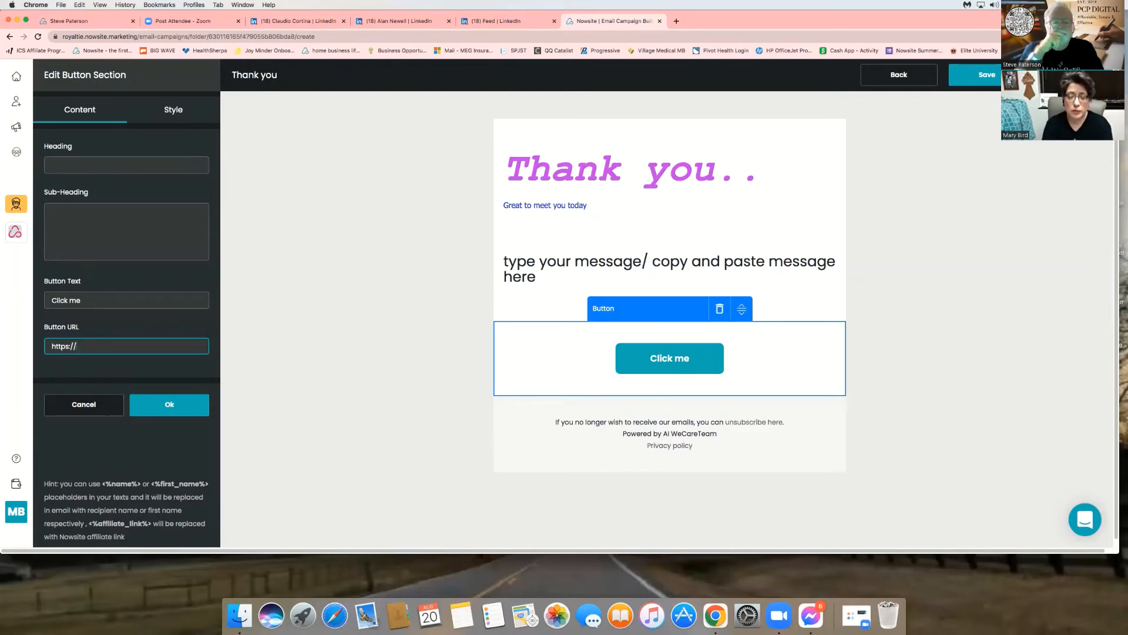
{"action": "type", "text": "/"}
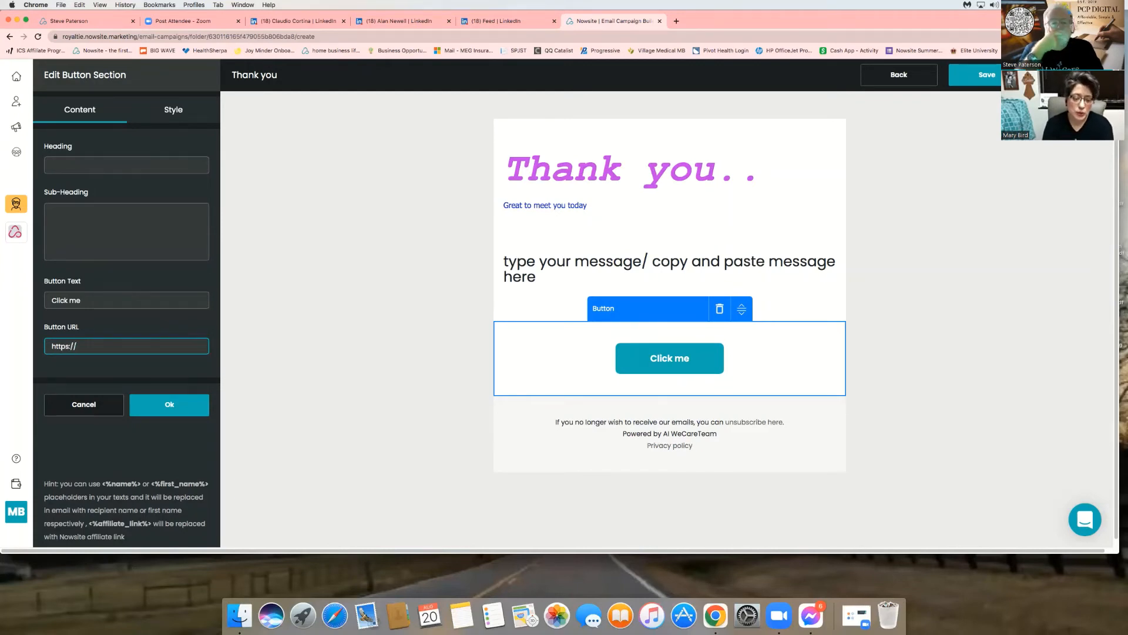
{"action": "type", "text": "youy"}
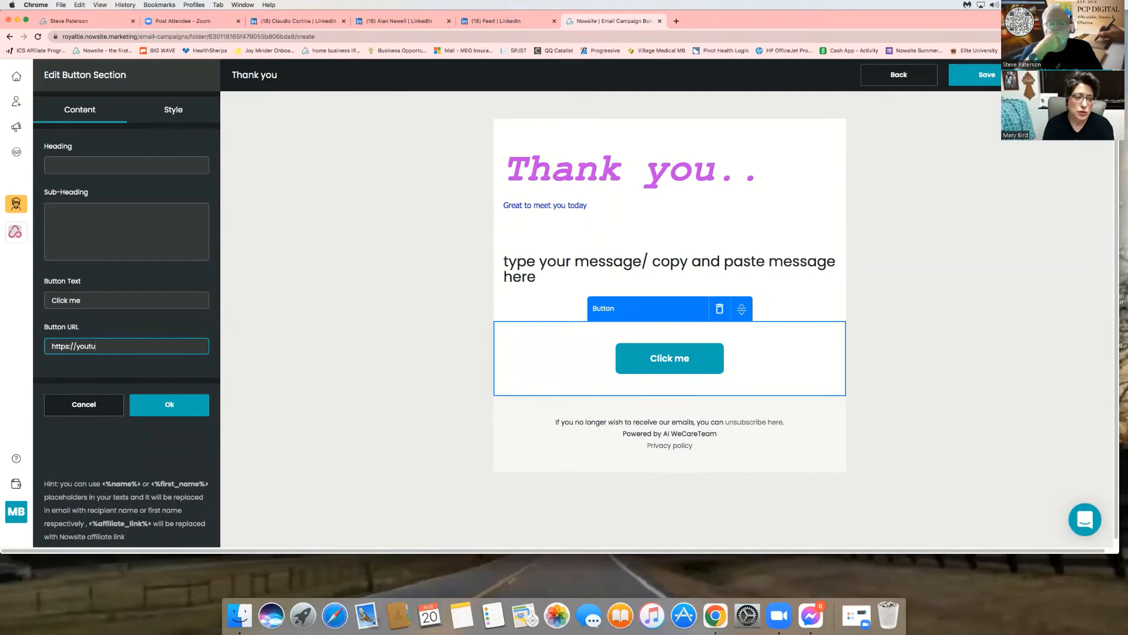
{"action": "key", "text": "BackSpace"}
{"action": "key", "text": "BackSpace"}
{"action": "key", "text": "BackSpace"}
{"action": "type", "text": "vime"}
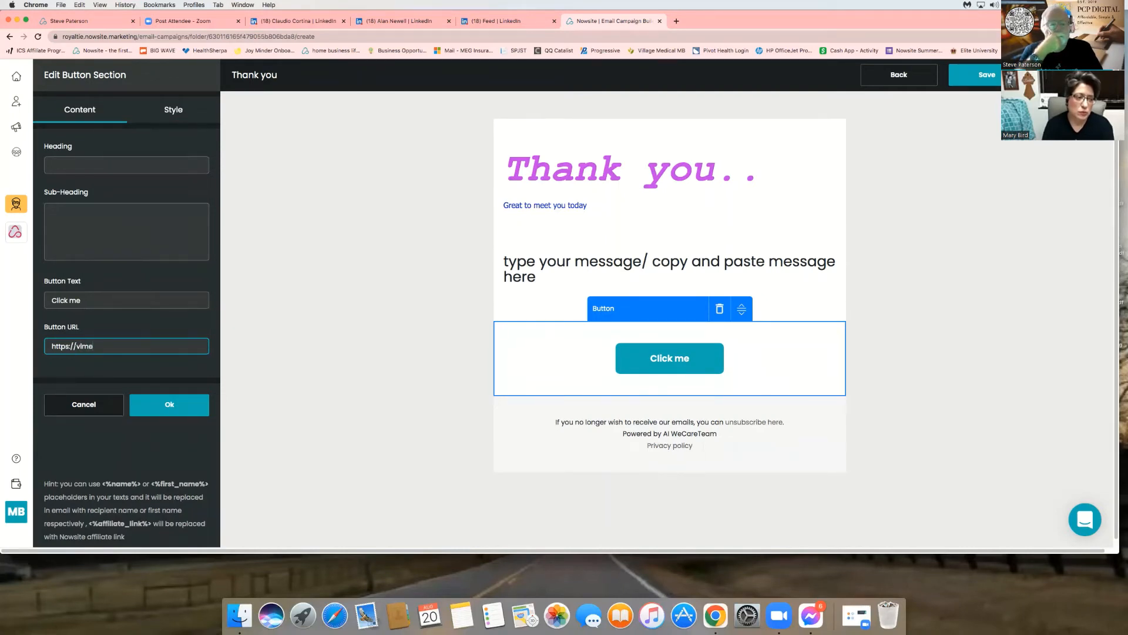
{"action": "type", "text": "o.com"}
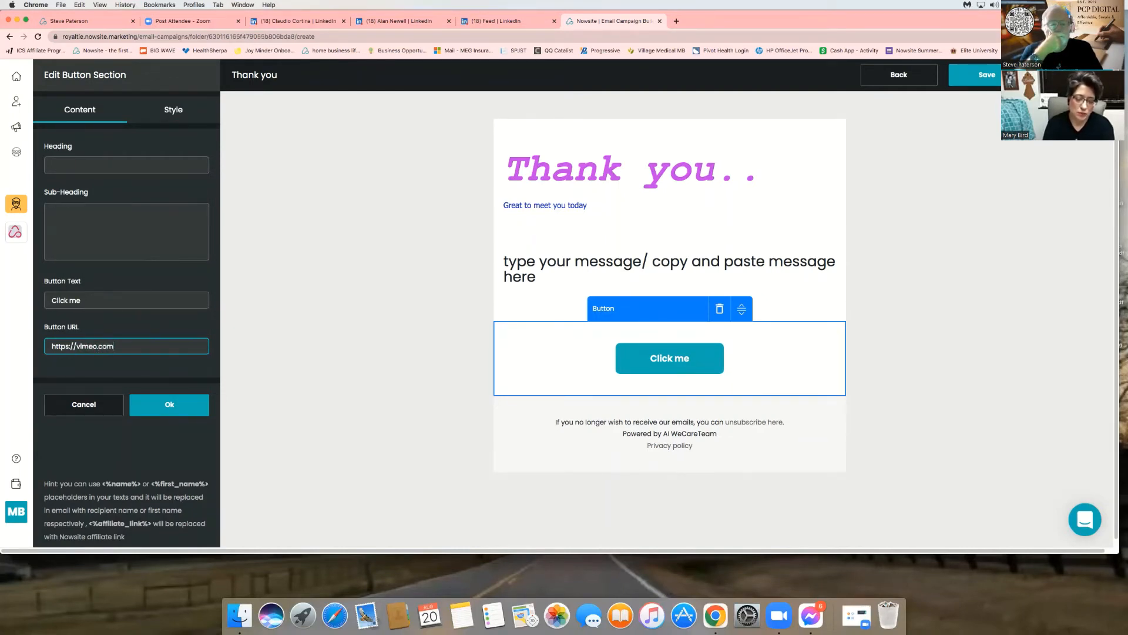
{"action": "type", "text": "/888"}
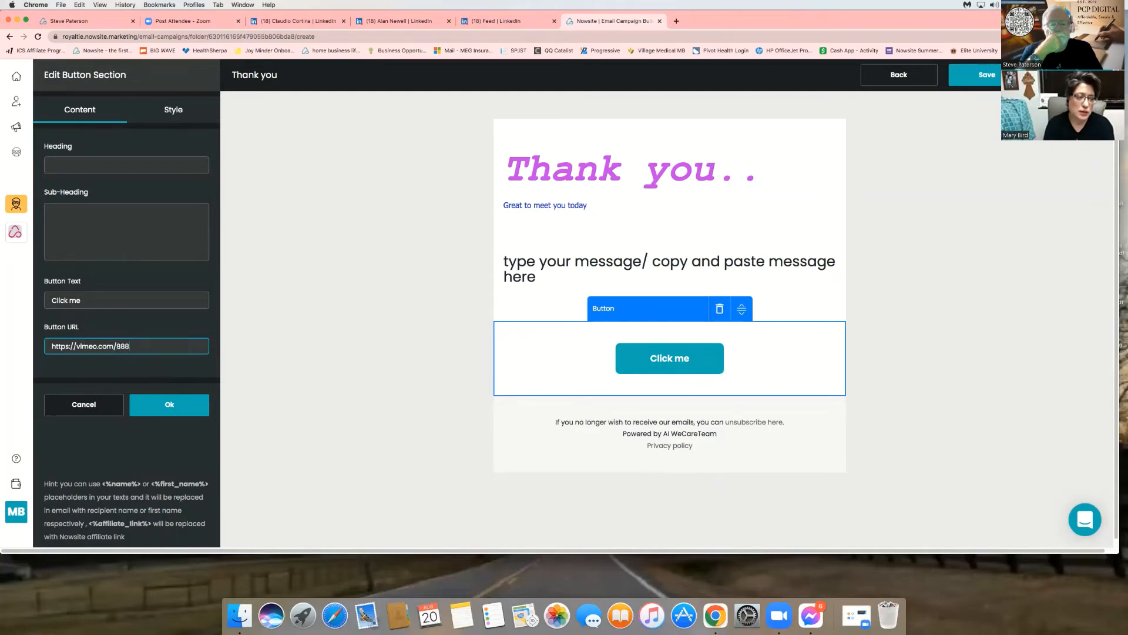
{"action": "type", "text": "99900"}
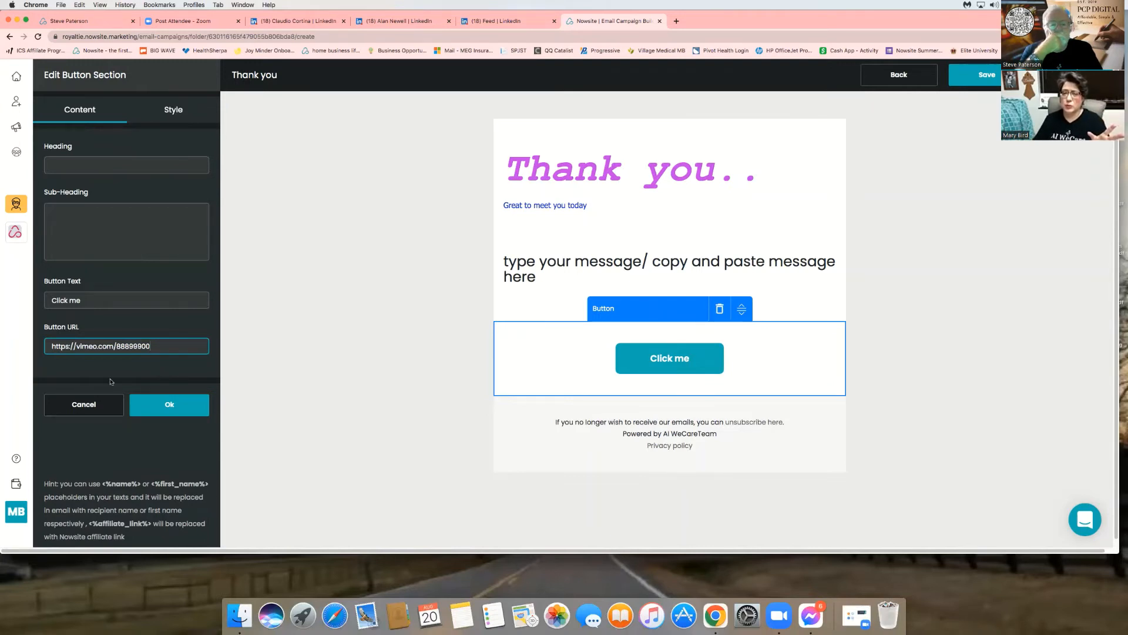
{"action": "left_click", "coordinate": [153, 408]}
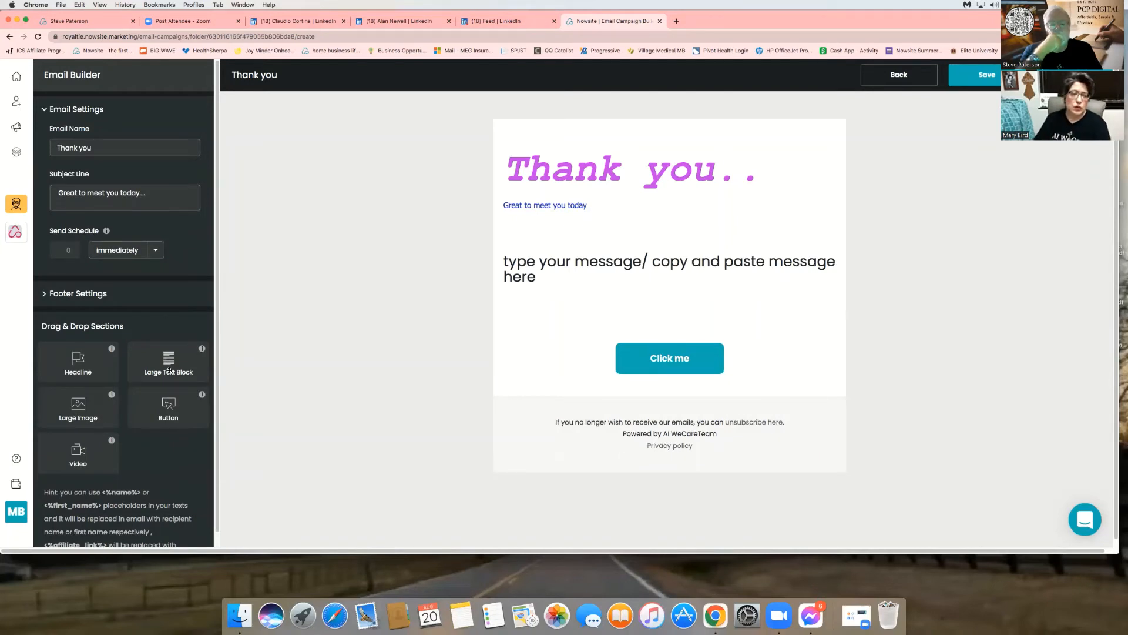
{"action": "left_click_drag", "start_coordinate": [79, 458], "coordinate": [681, 413]}
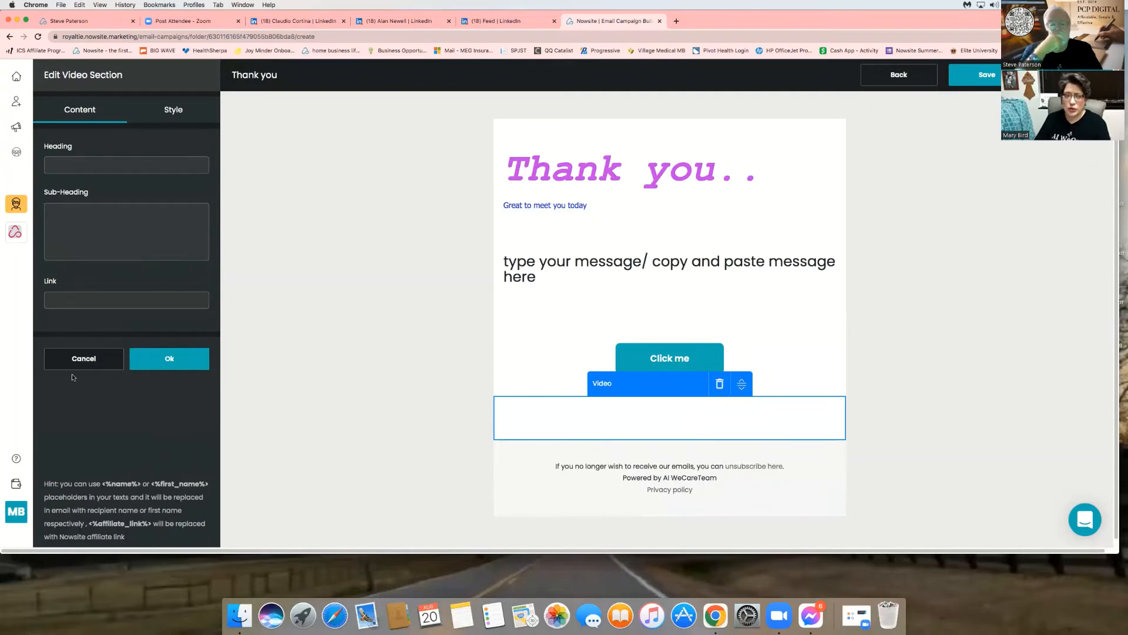
{"action": "left_click", "coordinate": [85, 297]}
{"action": "type", "text": "ht"}
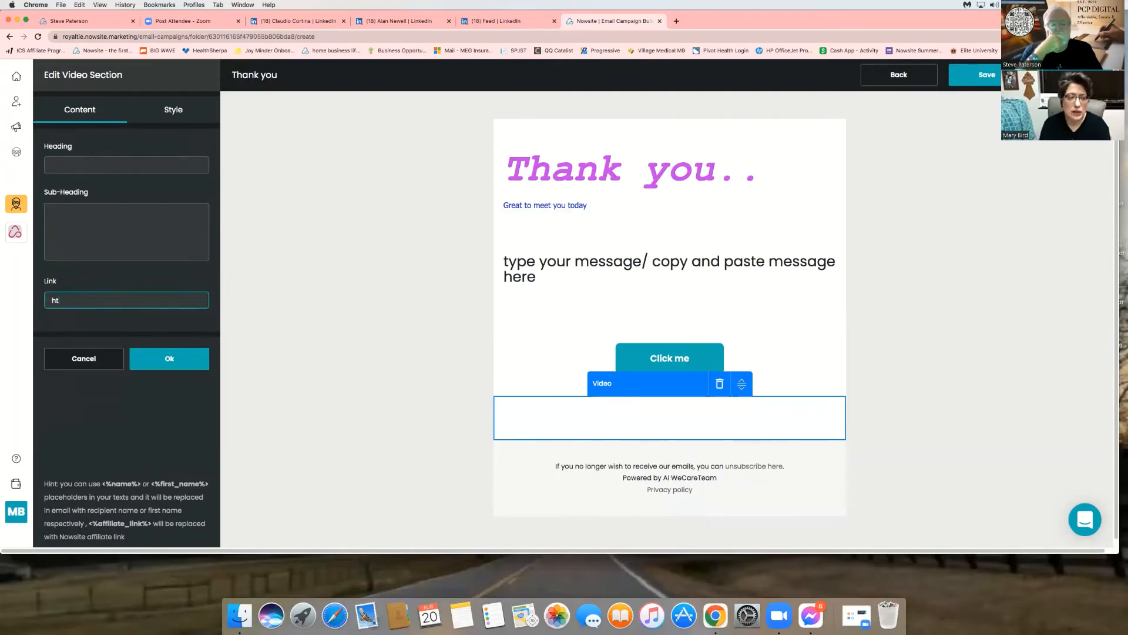
{"action": "type", "text": "tps:/"}
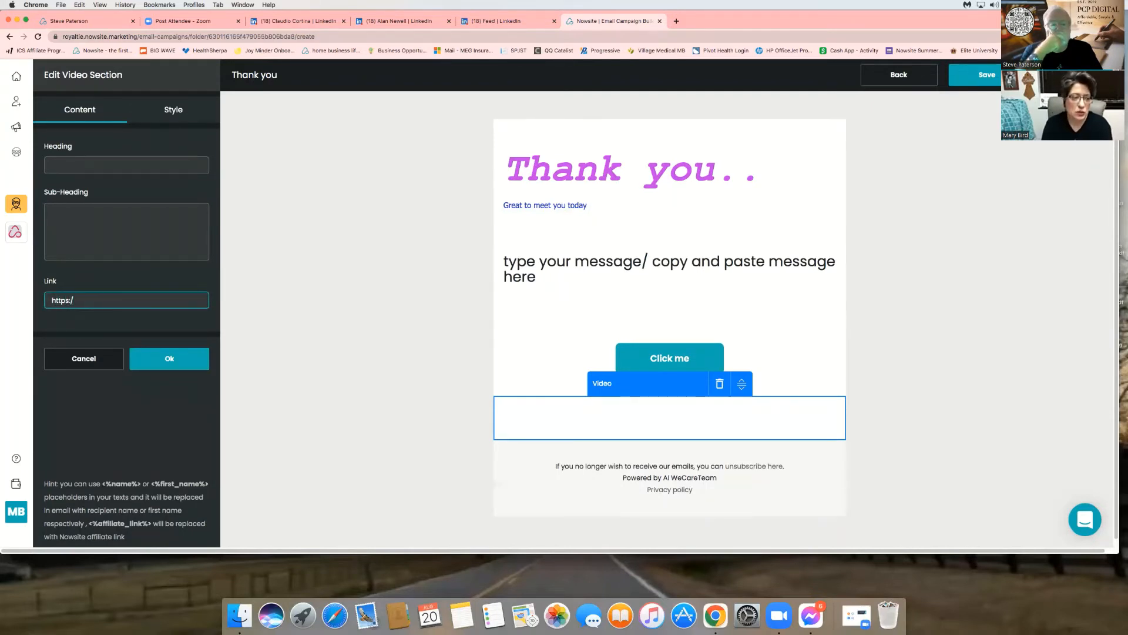
{"action": "type", "text": "/vim"}
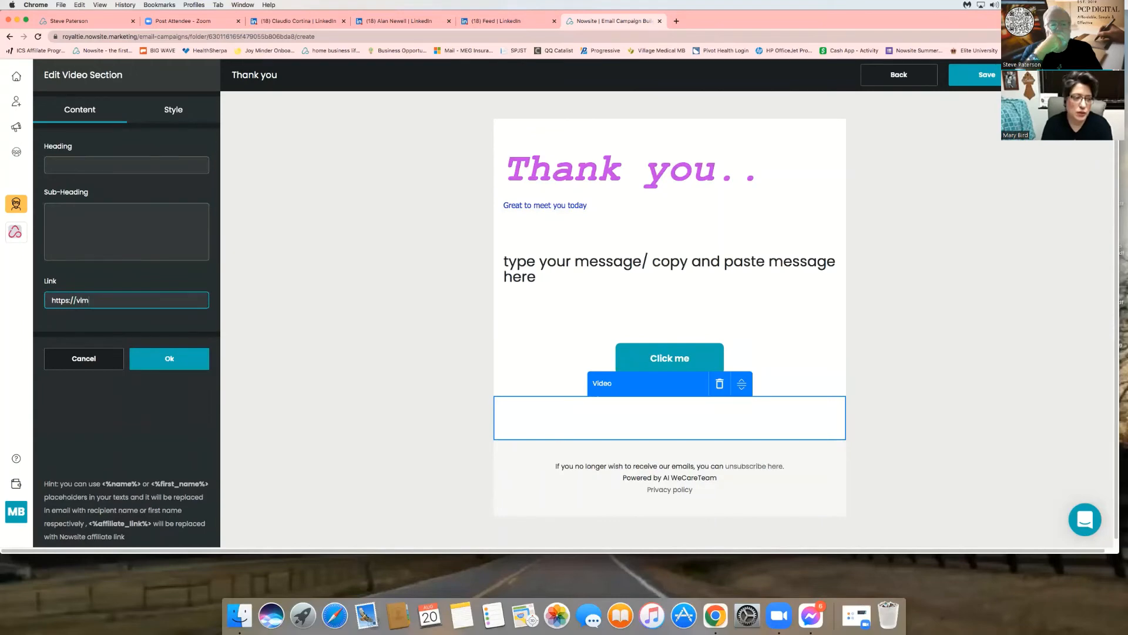
{"action": "type", "text": "eo.com"}
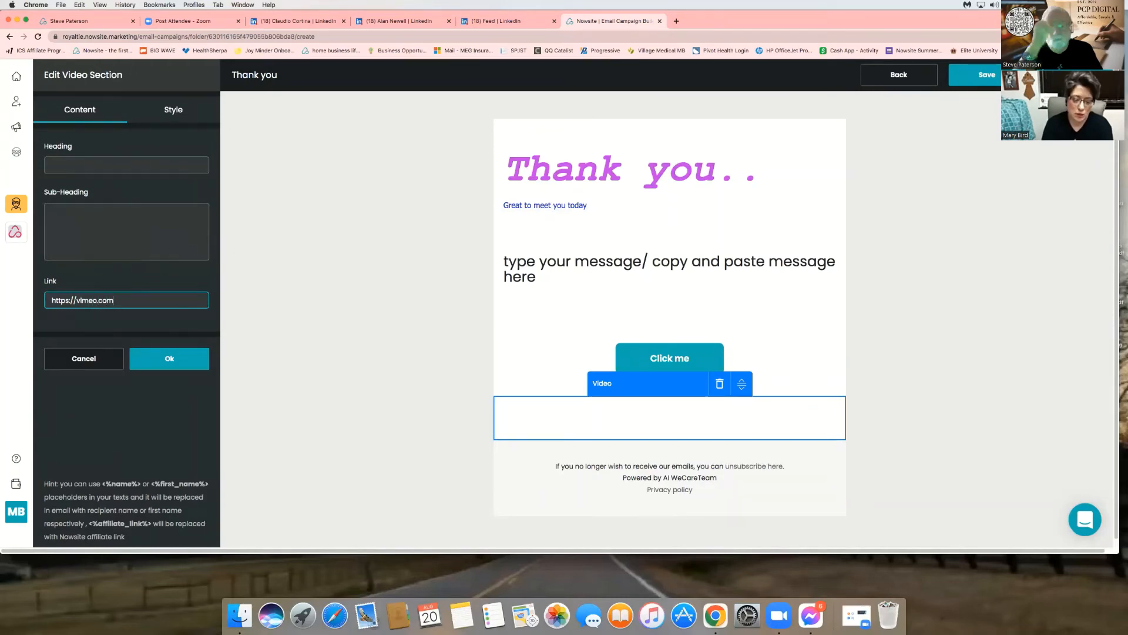
{"action": "type", "text": "/999882"}
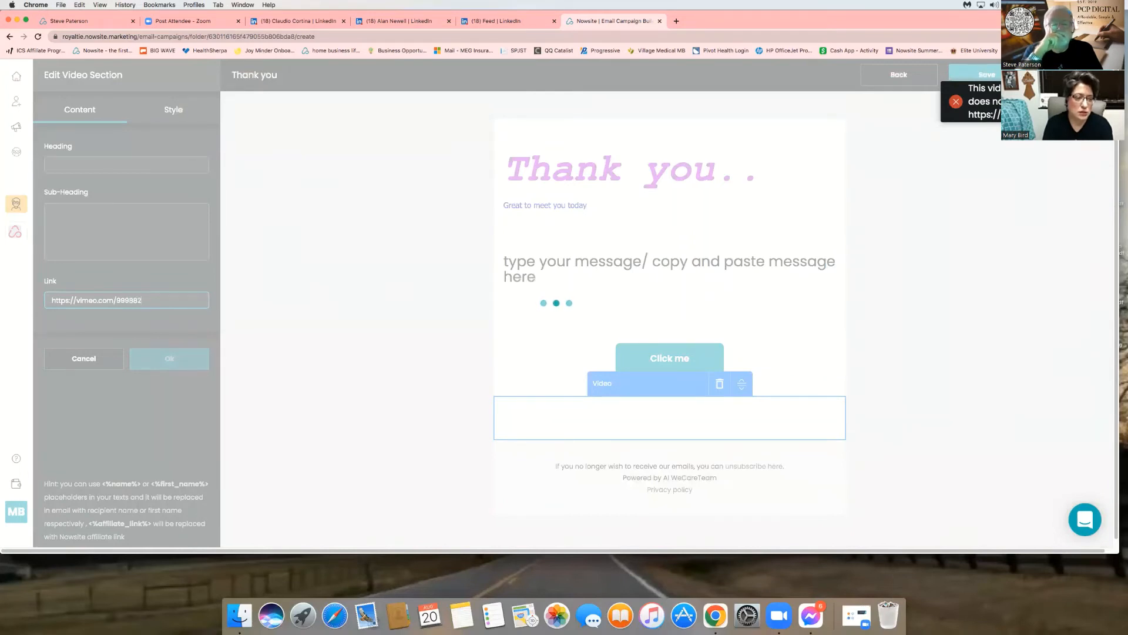
{"action": "type", "text": "3"}
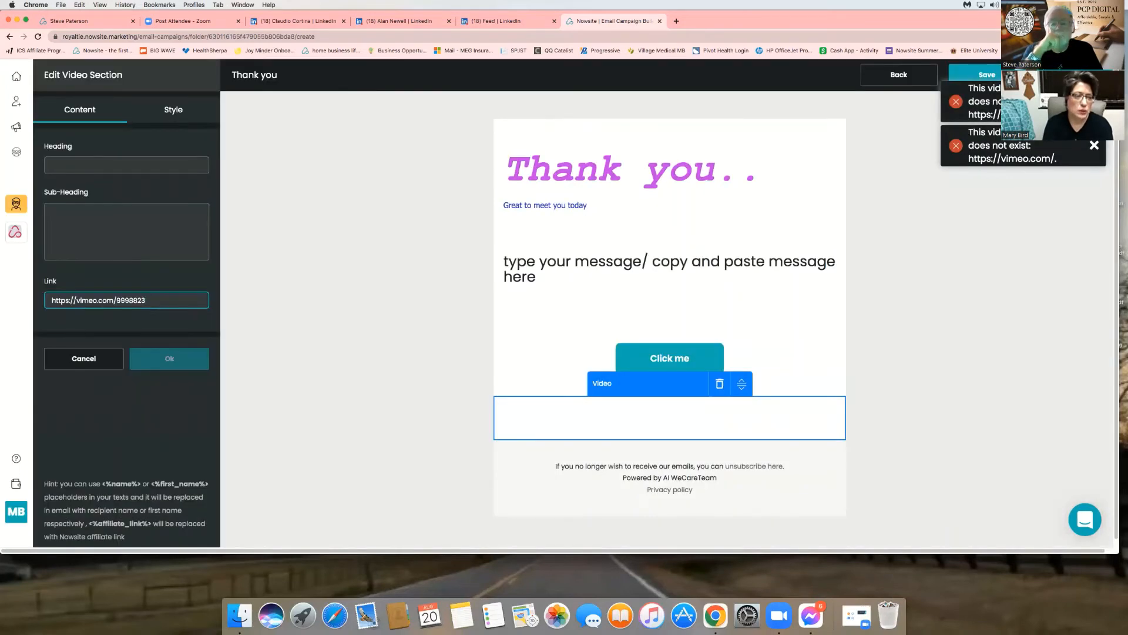
{"action": "type", "text": "3"}
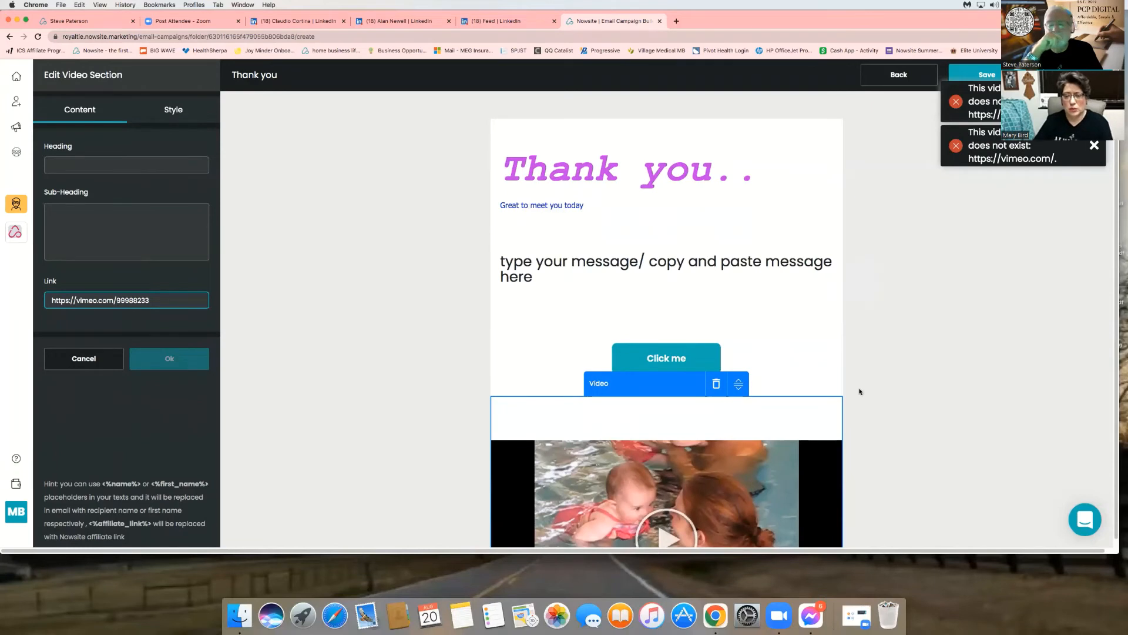
{"action": "scroll", "coordinate": [916, 375], "scroll_direction": "down", "scroll_amount": 5}
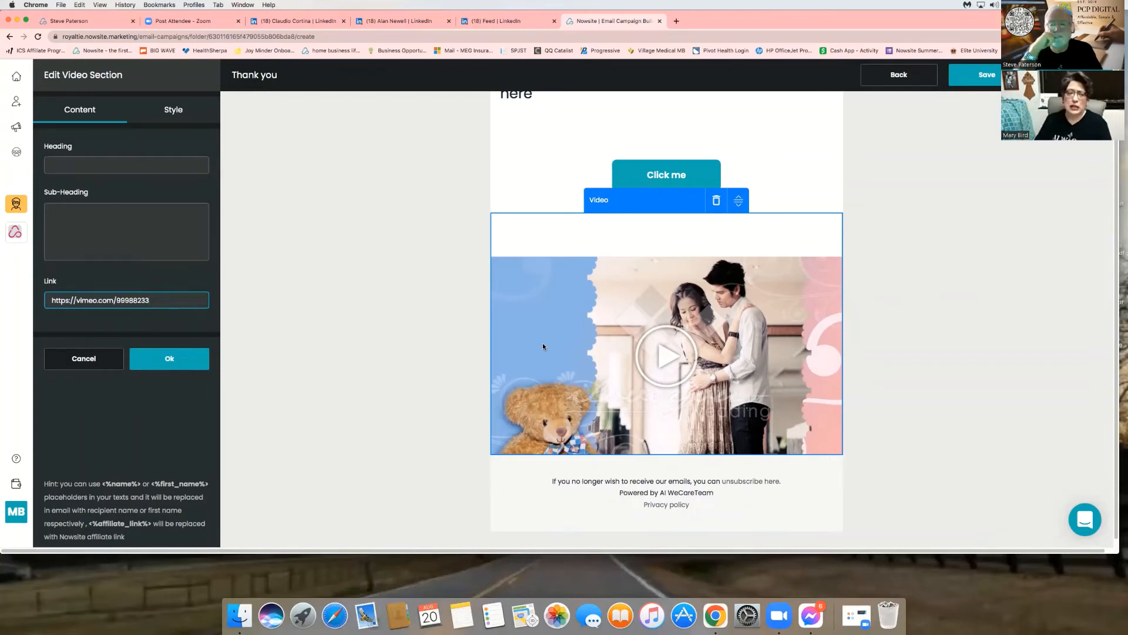
{"action": "left_click", "coordinate": [158, 357]}
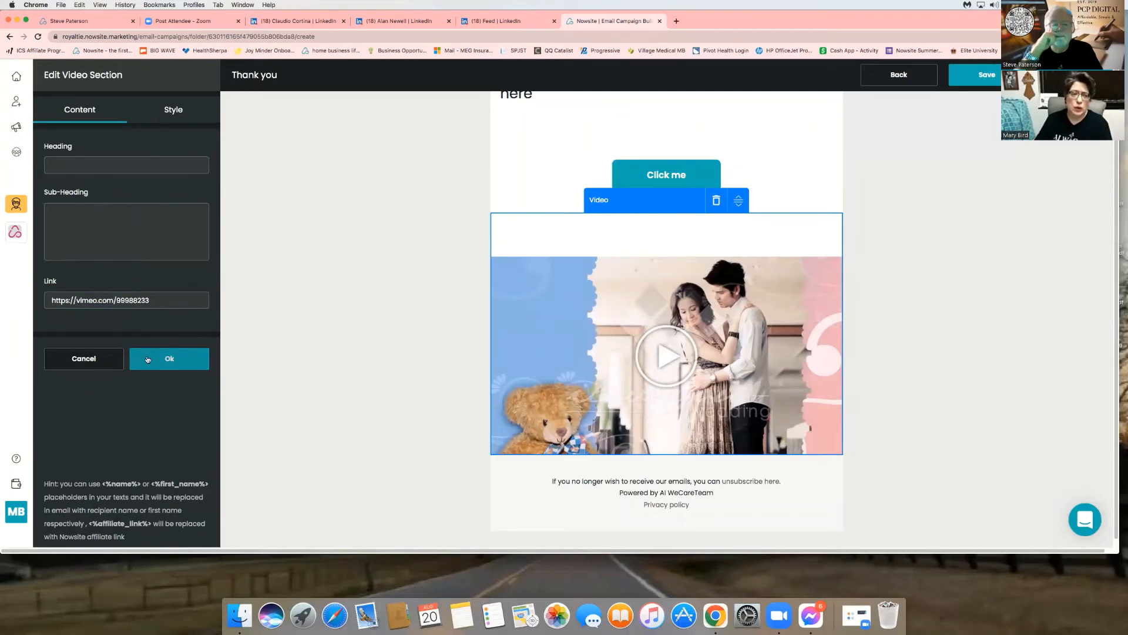
- Confirm the video, then add a Large Image section above it using the lighthouse stock photo
{"action": "left_click", "coordinate": [151, 360]}
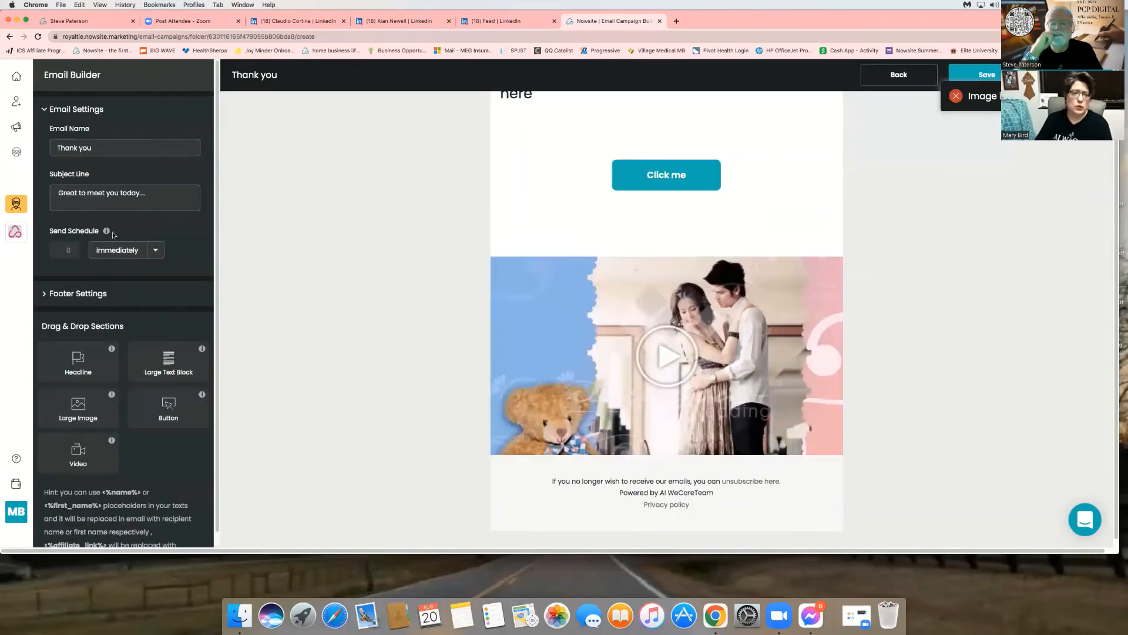
{"action": "left_click_drag", "start_coordinate": [73, 412], "coordinate": [666, 230]}
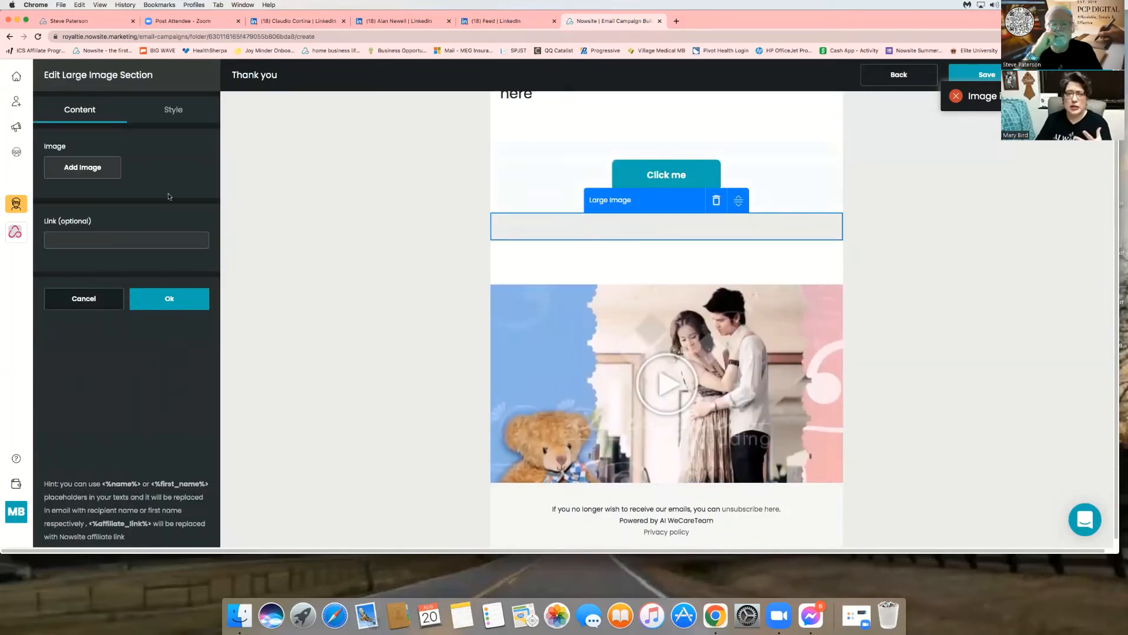
{"action": "left_click", "coordinate": [88, 168]}
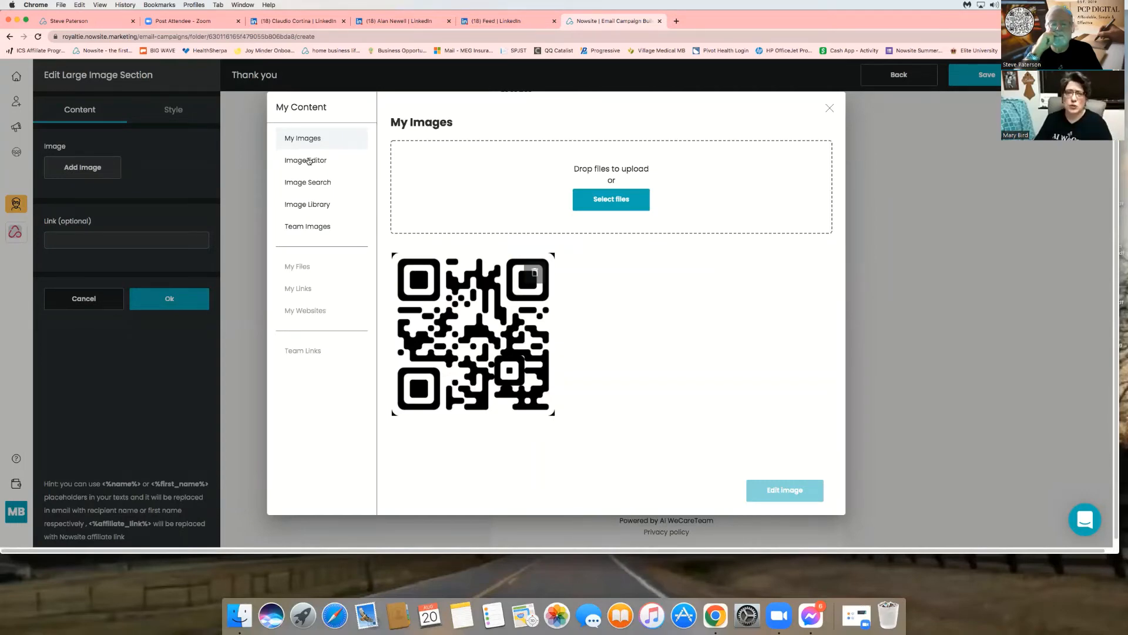
{"action": "left_click", "coordinate": [308, 182]}
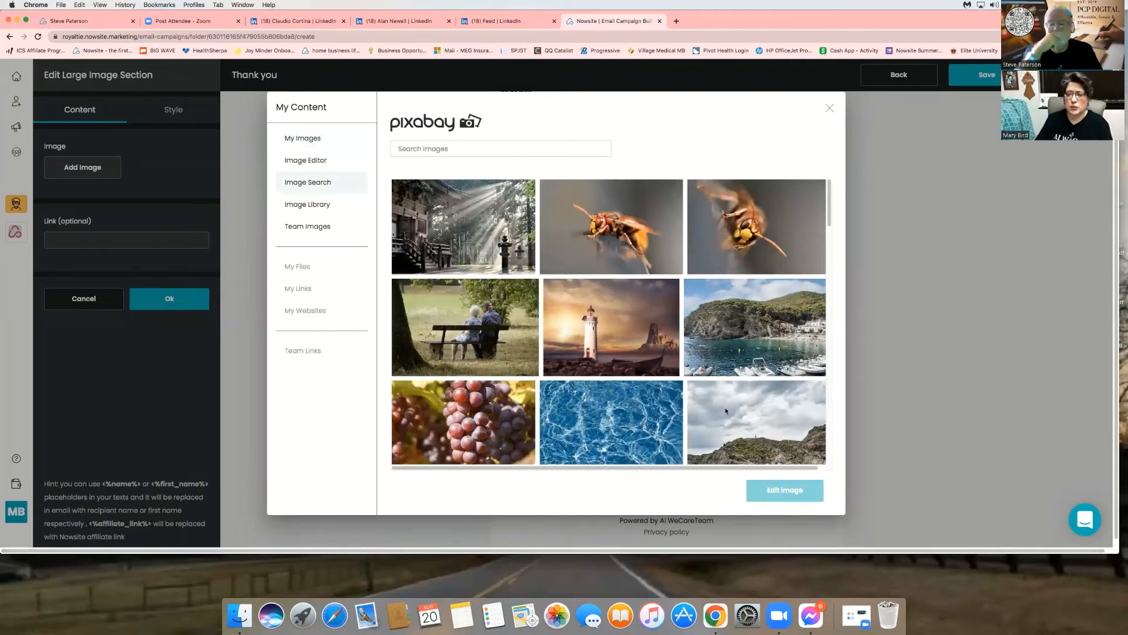
{"action": "left_click", "coordinate": [646, 371]}
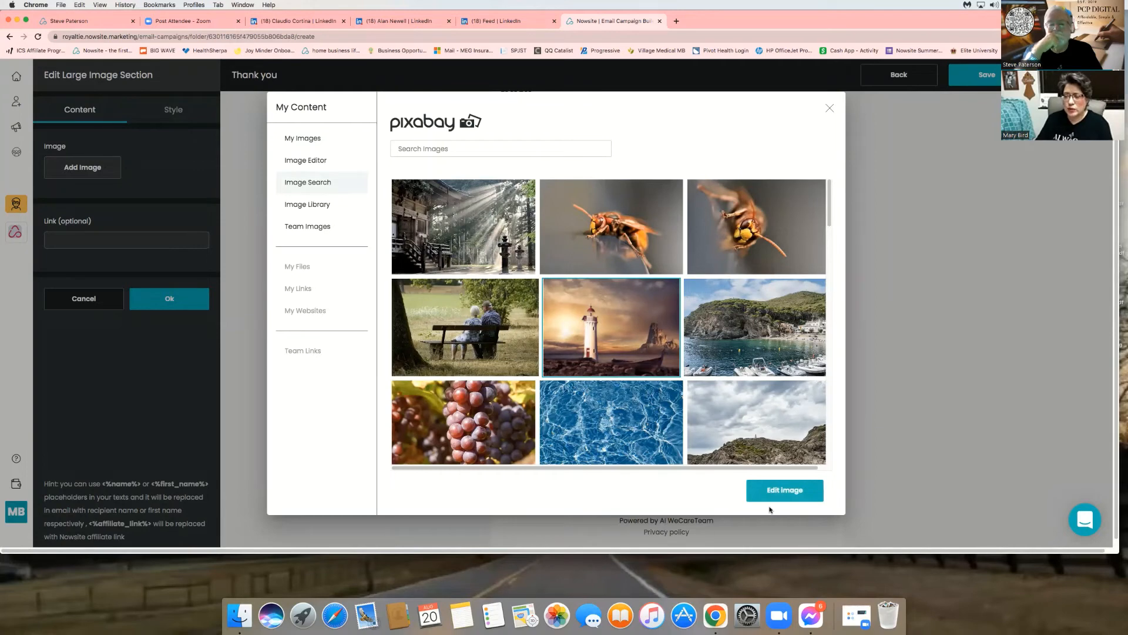
{"action": "left_click", "coordinate": [774, 489]}
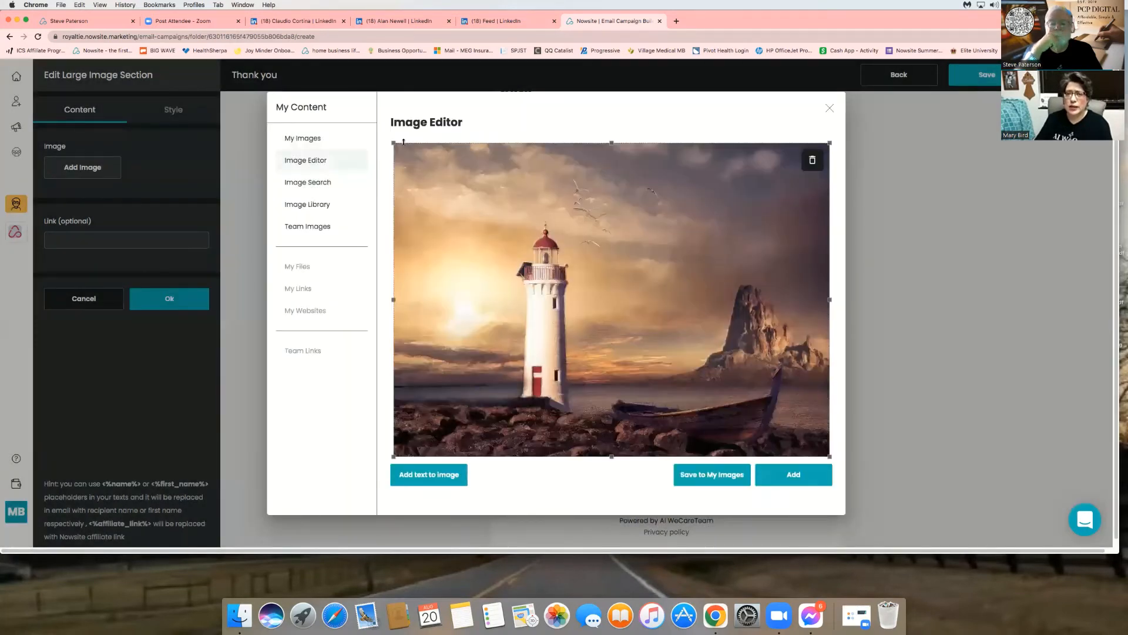
- Crop the lighthouse photo in from top-left and bottom-right, then add it to the email
{"action": "left_click_drag", "start_coordinate": [394, 143], "coordinate": [440, 181]}
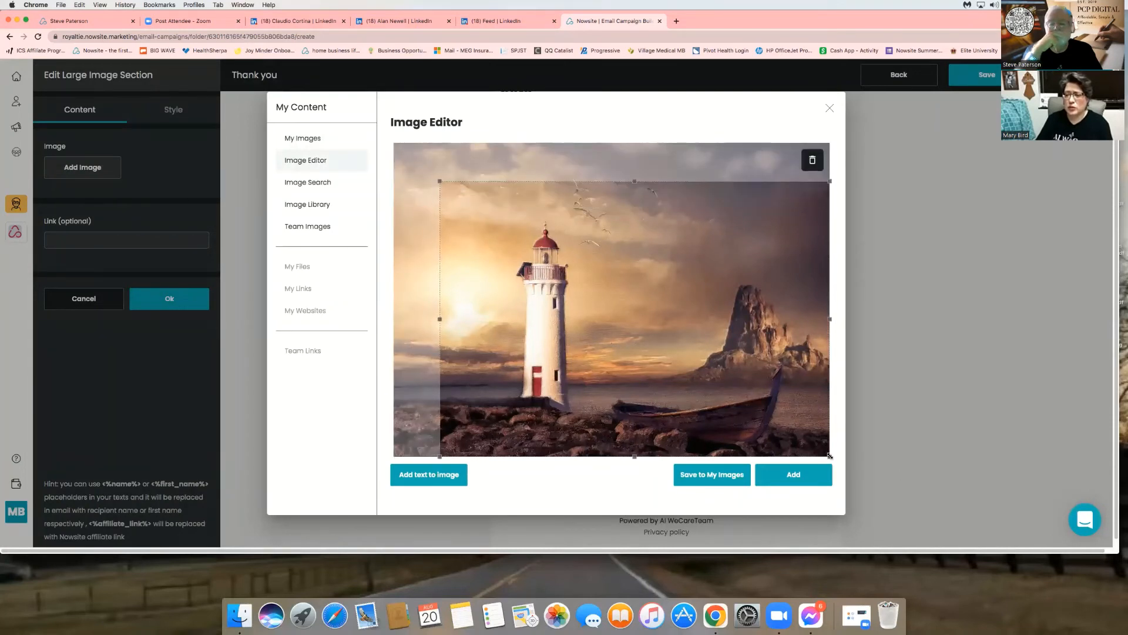
{"action": "left_click_drag", "start_coordinate": [830, 457], "coordinate": [720, 440]}
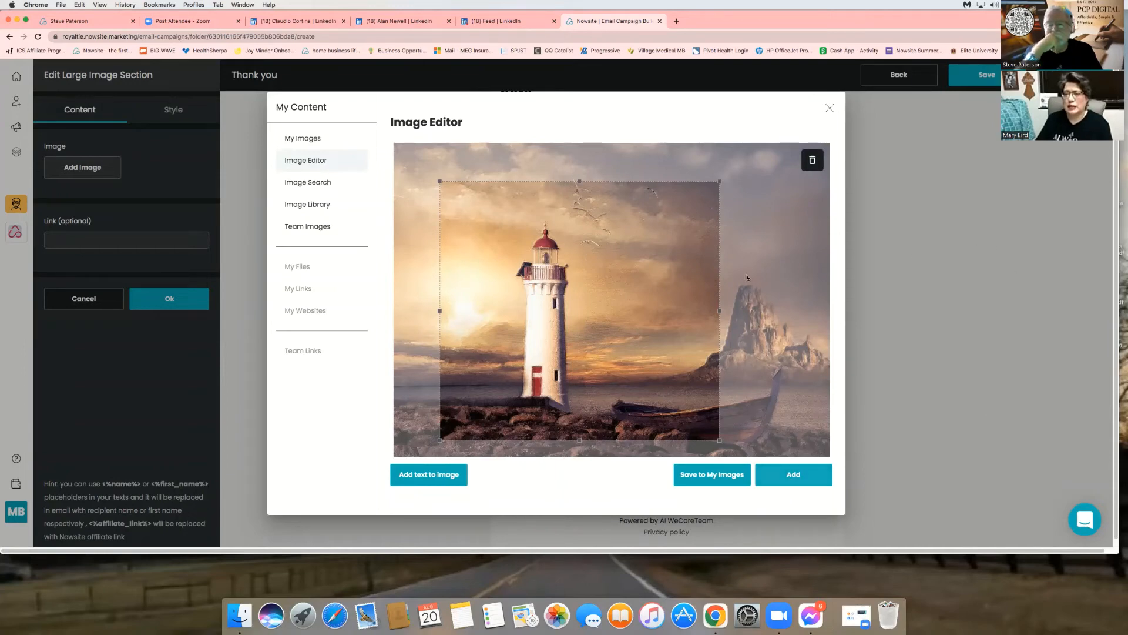
{"action": "left_click", "coordinate": [770, 475]}
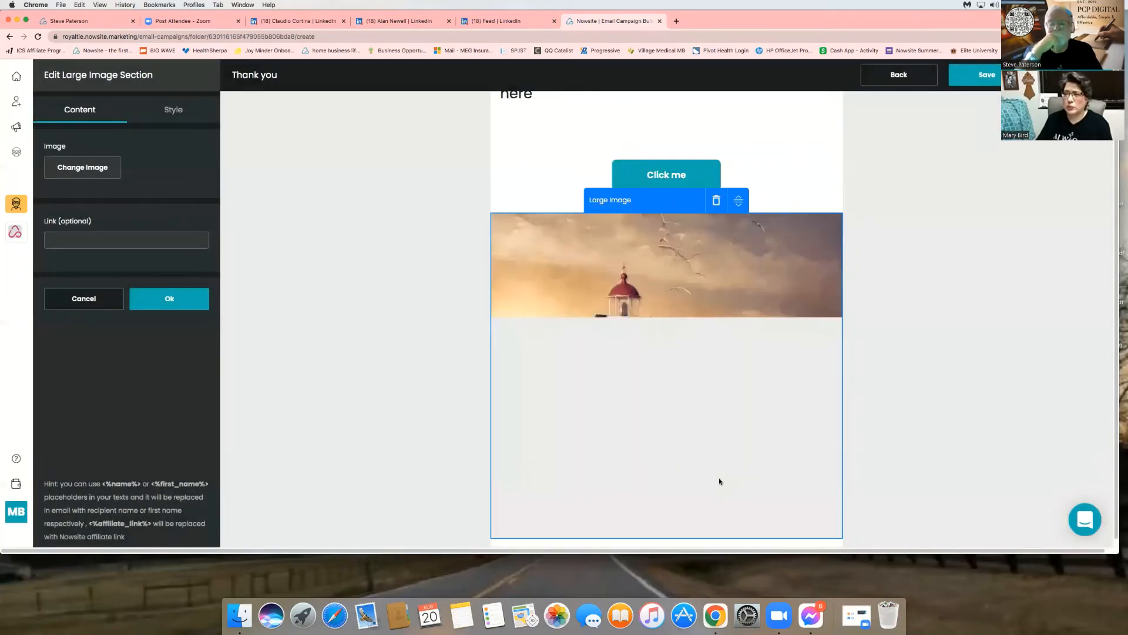
{"action": "left_click", "coordinate": [184, 299]}
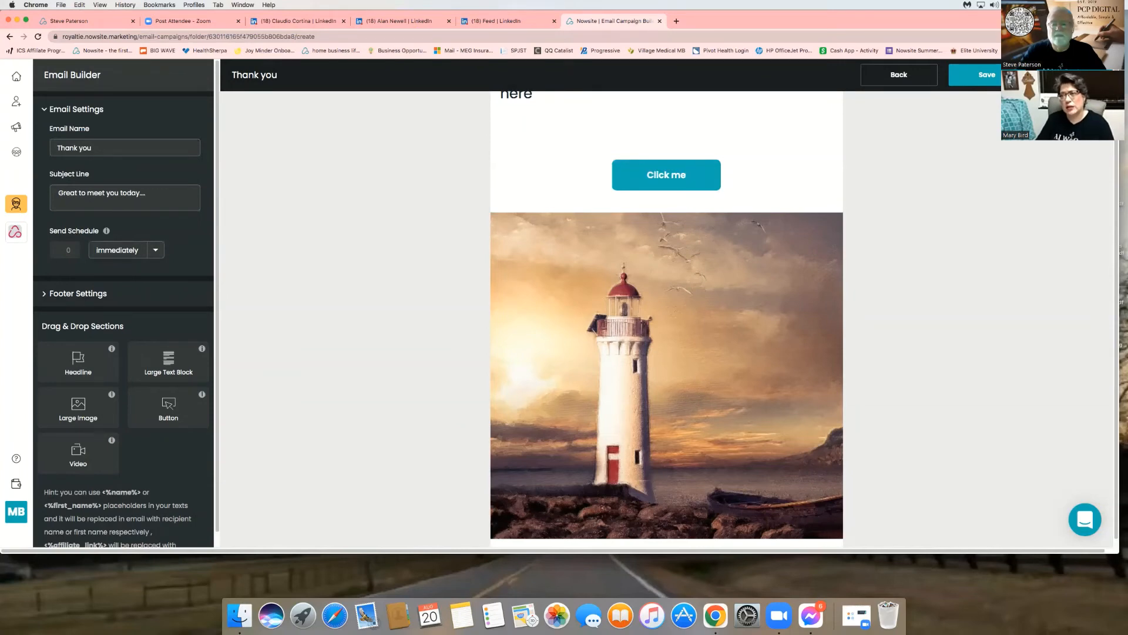
- Save the Thank you email and start a new email with a 12-hour send delay
{"action": "left_click", "coordinate": [987, 74]}
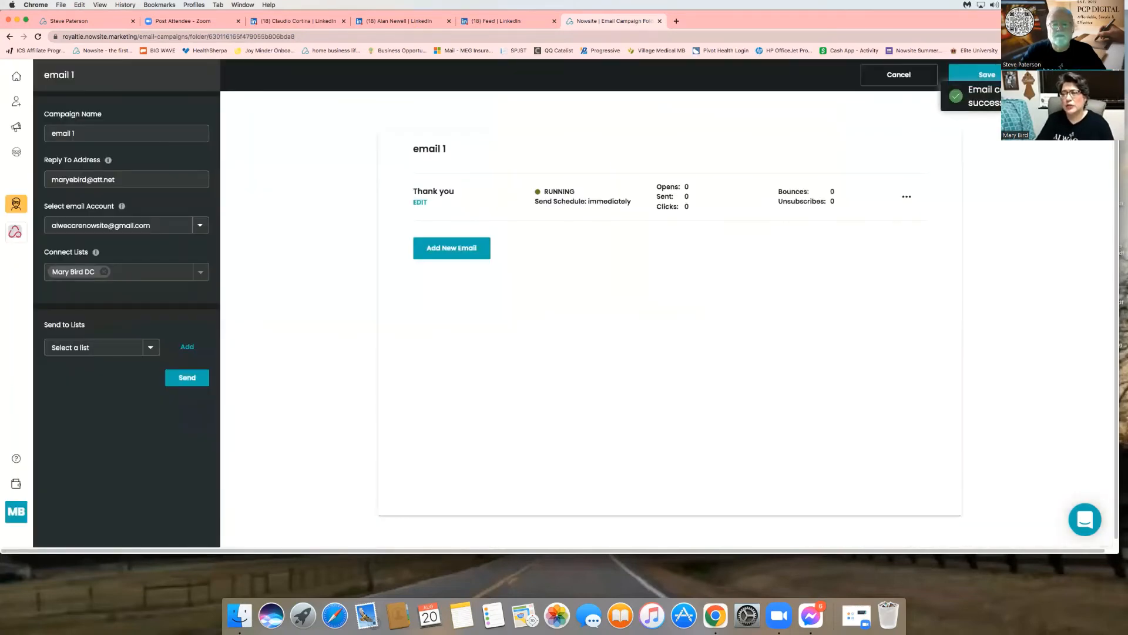
{"action": "left_click", "coordinate": [468, 252]}
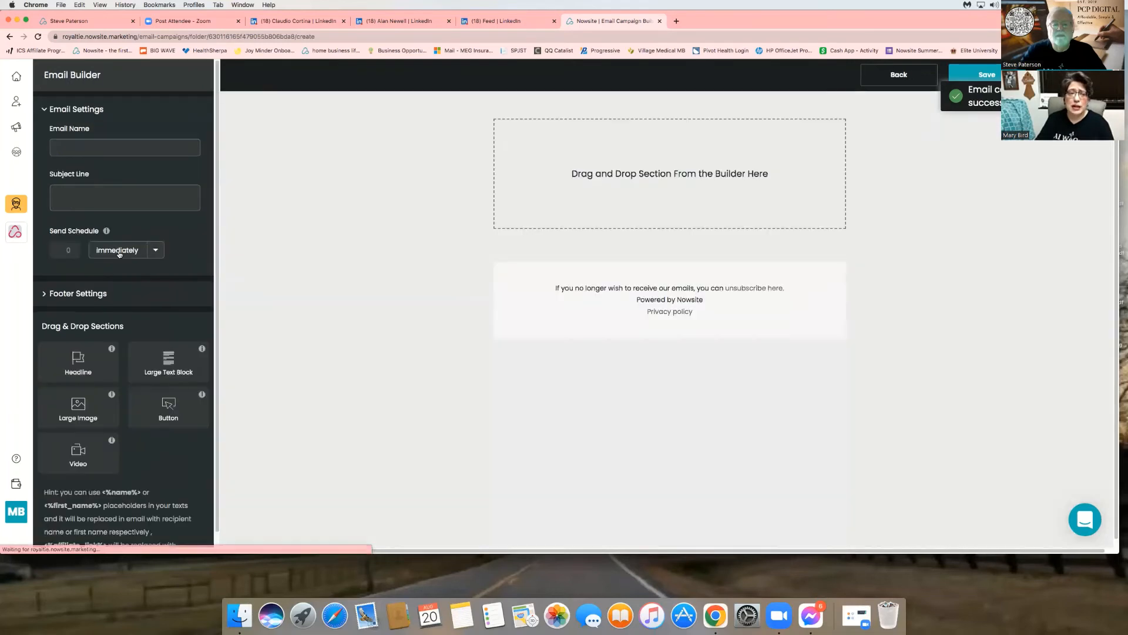
{"action": "left_click", "coordinate": [138, 257]}
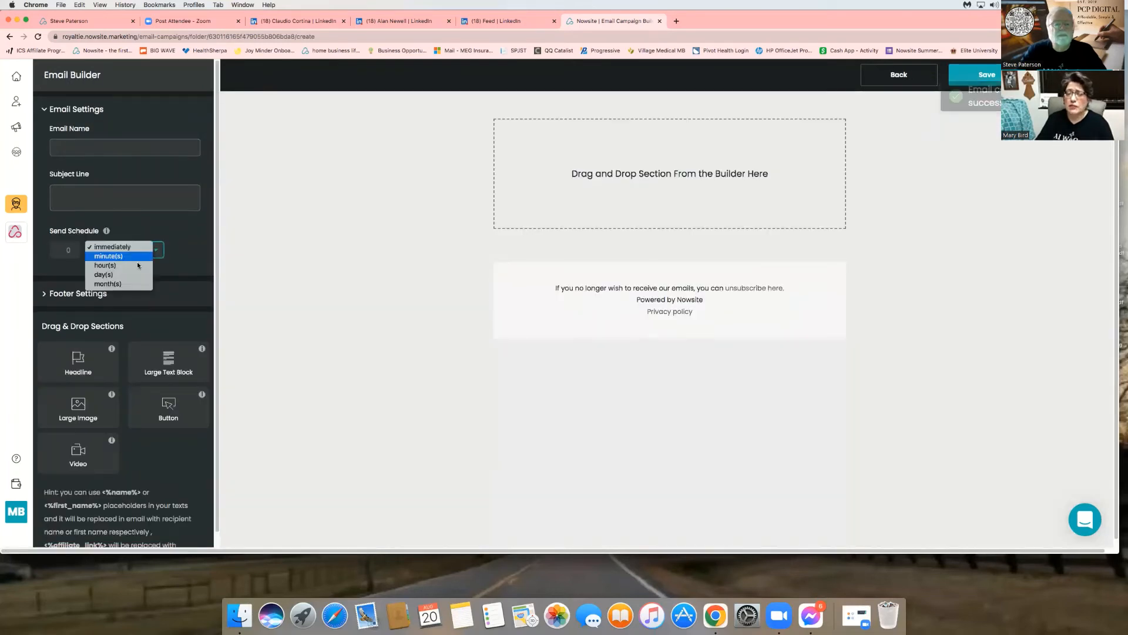
{"action": "left_click", "coordinate": [138, 265]}
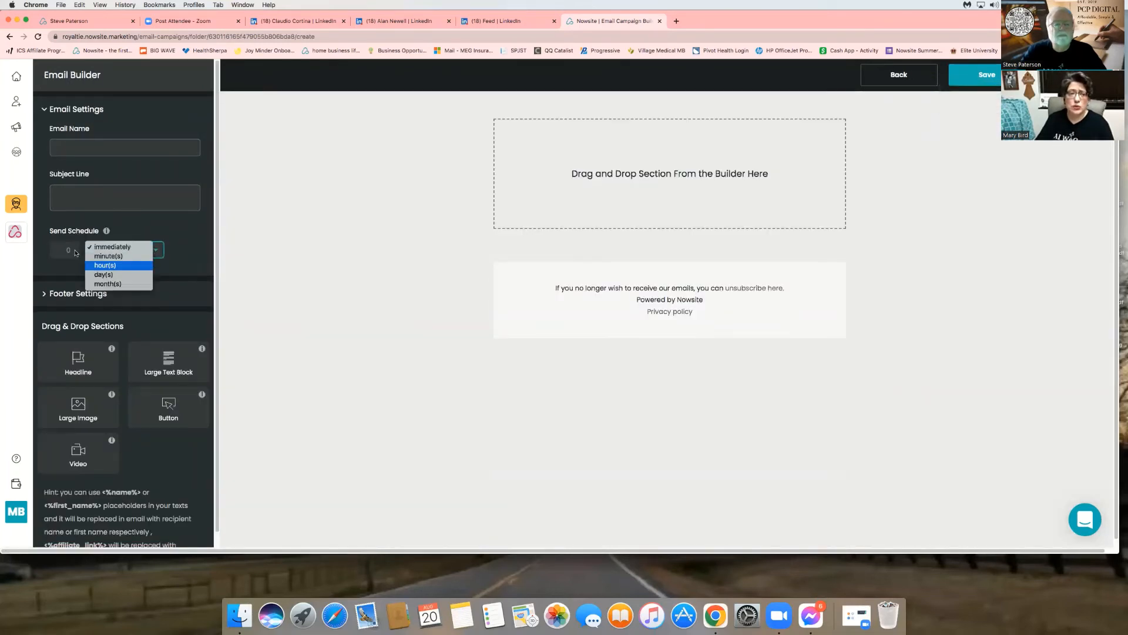
{"action": "left_click", "coordinate": [70, 250]}
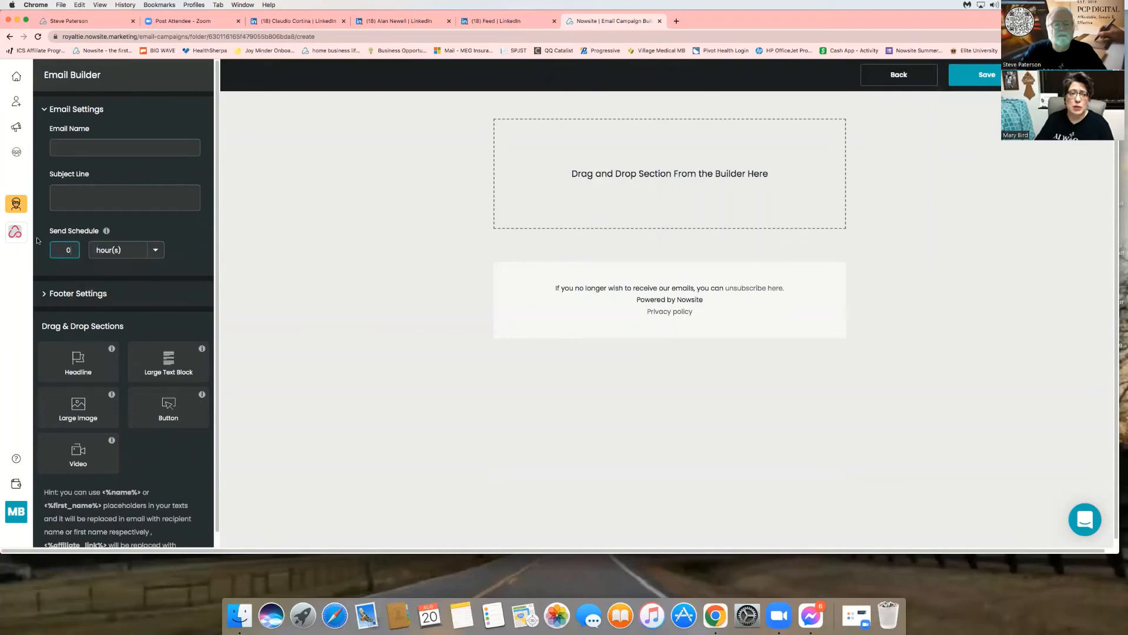
{"action": "type", "text": "12"}
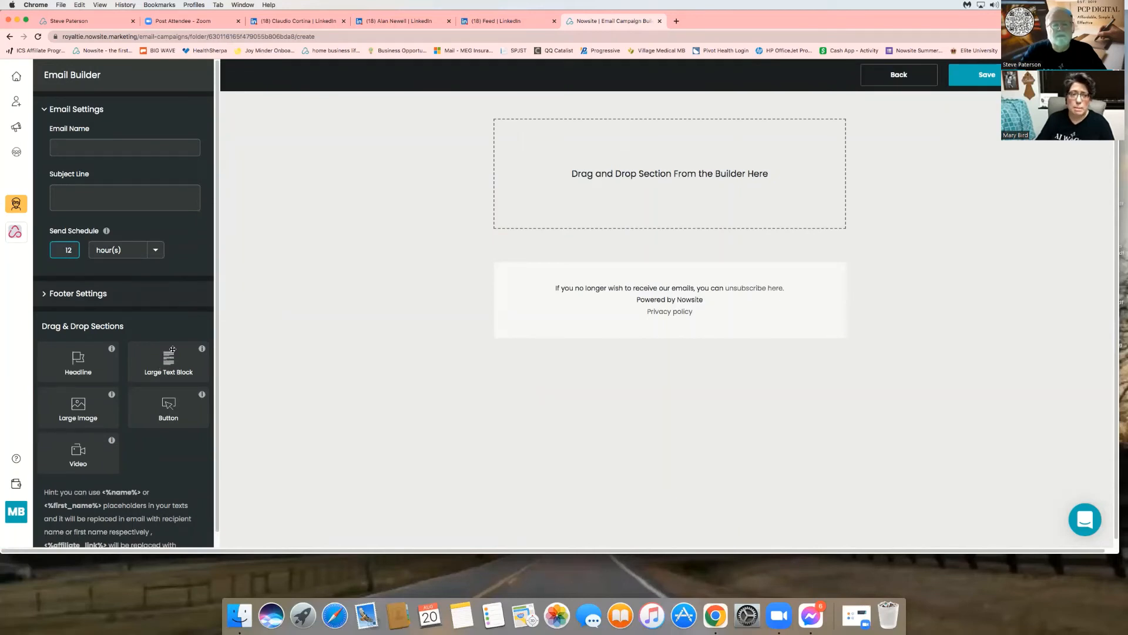
{"action": "scroll", "coordinate": [160, 369], "scroll_direction": "down", "scroll_amount": 1}
{"action": "scroll", "coordinate": [159, 370], "scroll_direction": "up", "scroll_amount": 1}
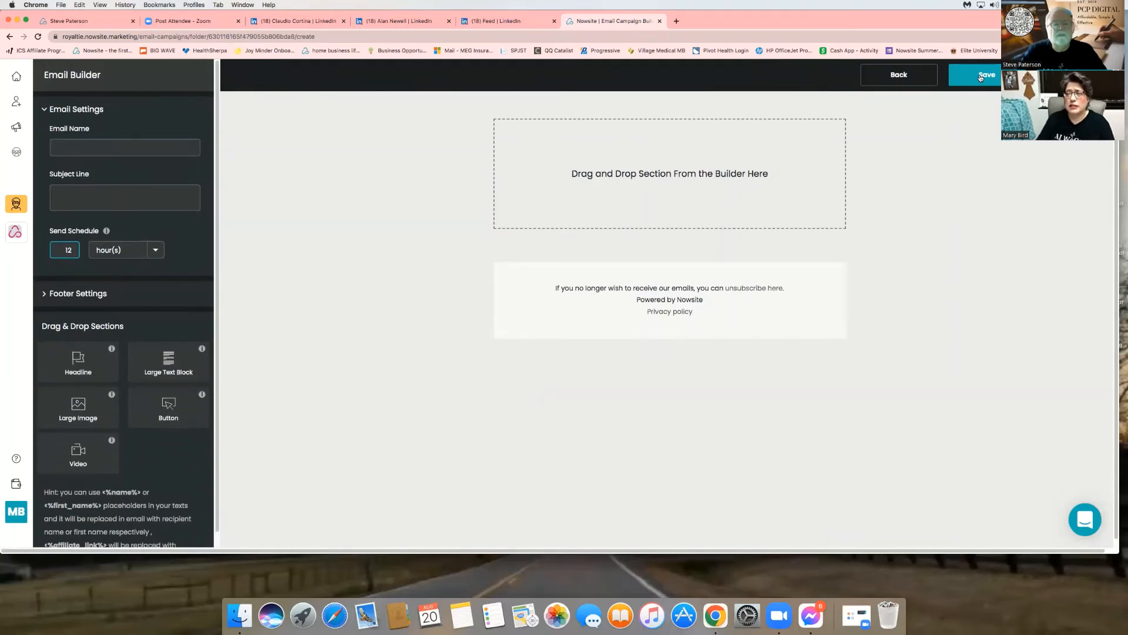
- Name the new email 'Email 2' with subject 'Follow up' and save it
{"action": "left_click", "coordinate": [981, 75]}
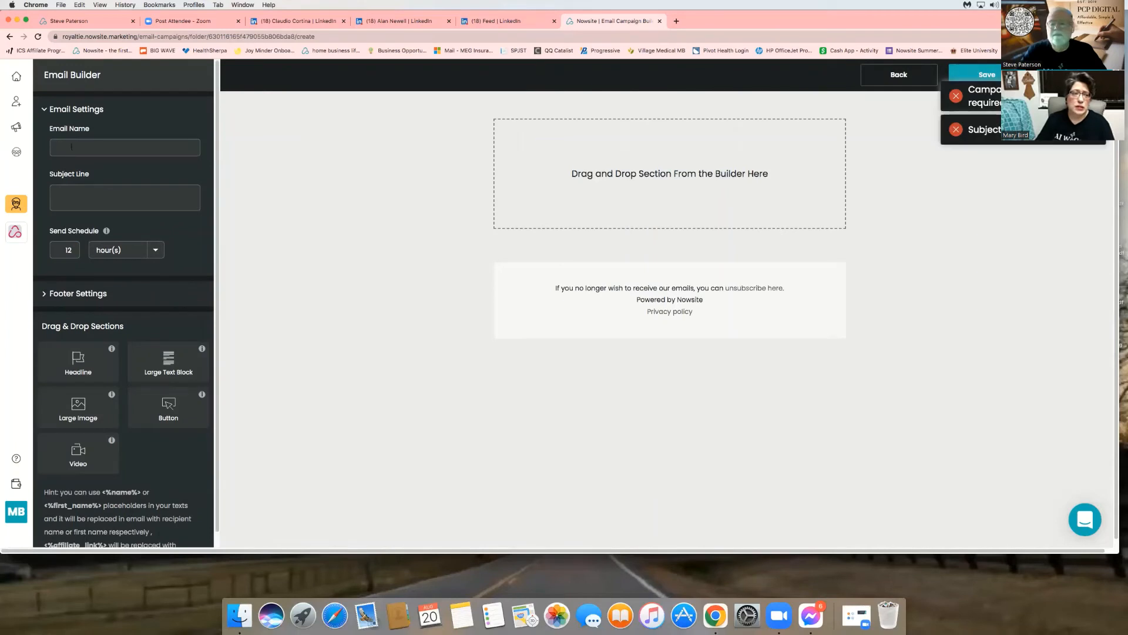
{"action": "left_click", "coordinate": [71, 147]}
{"action": "type", "text": "Email 2"}
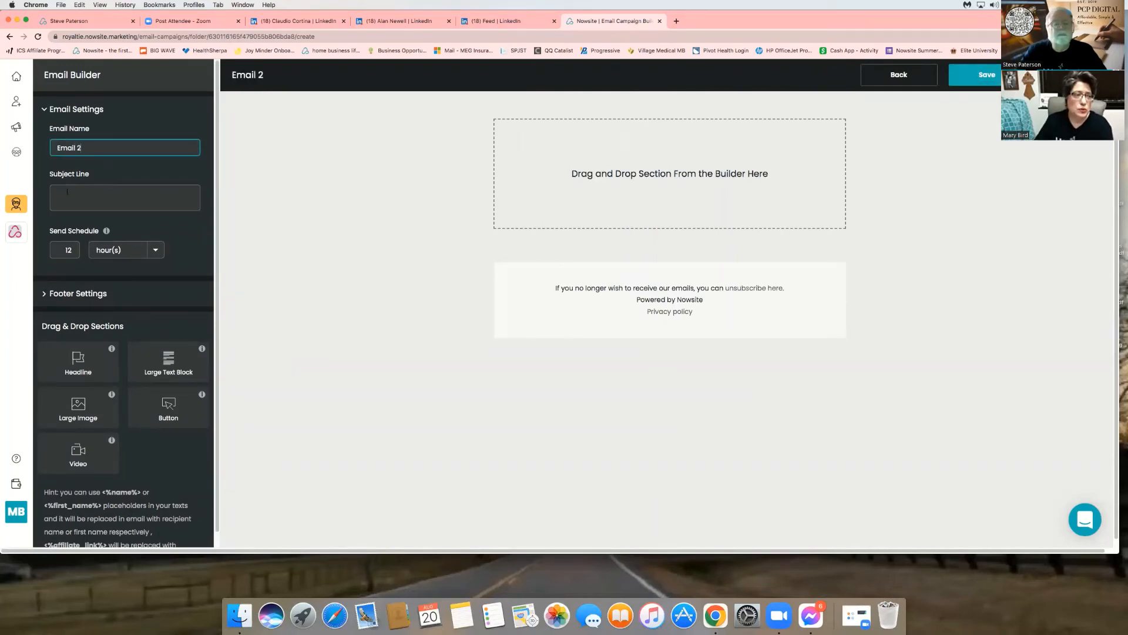
{"action": "key", "text": "Tab"}
{"action": "type", "text": "Follow up"}
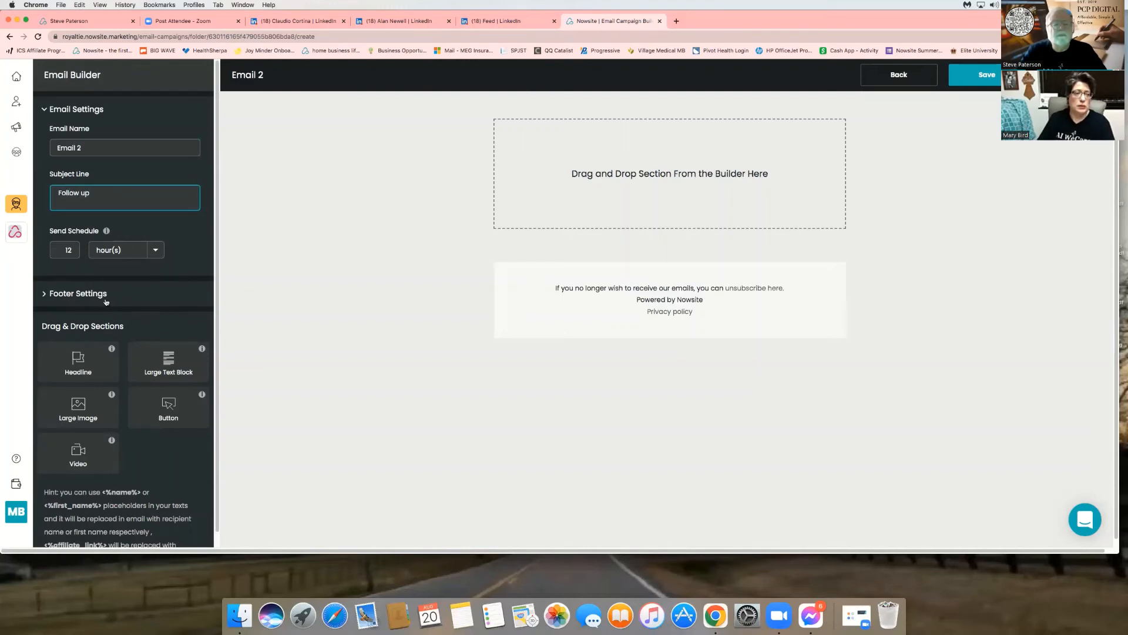
{"action": "left_click", "coordinate": [987, 75]}
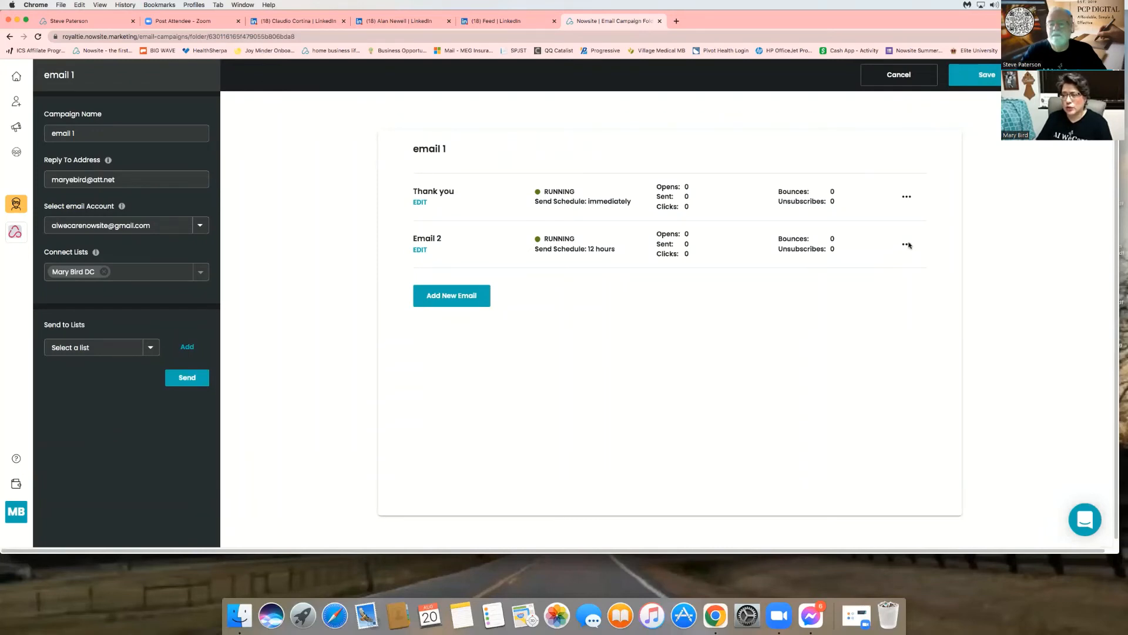
- Open the '...' options menu on the Email 2 row
{"action": "left_click", "coordinate": [906, 244]}
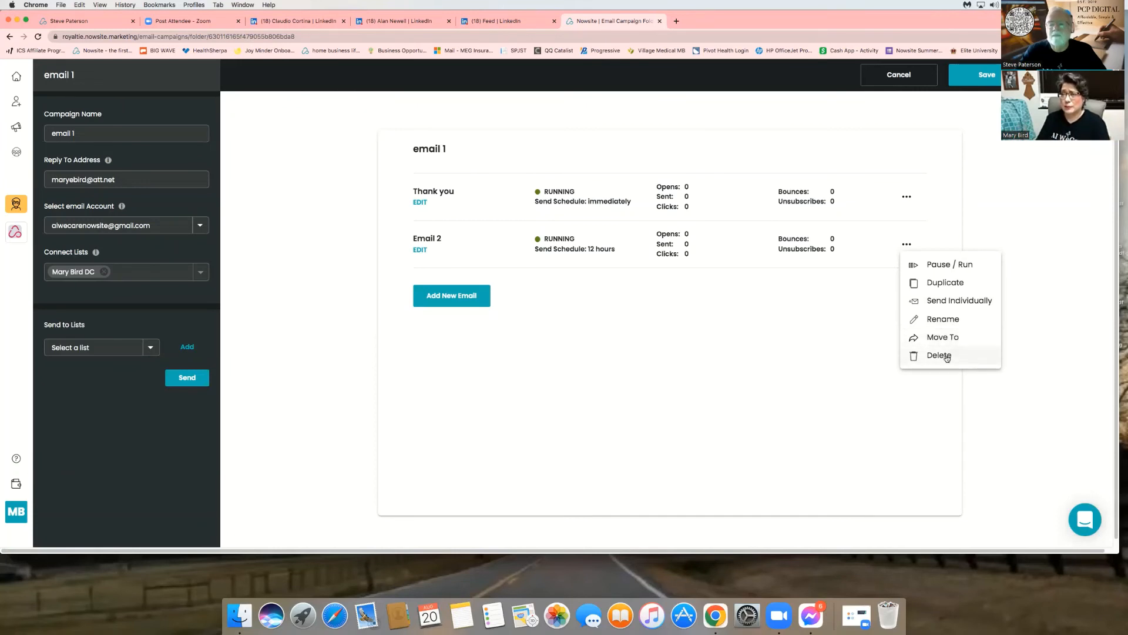
- Pause the Email 2 follow-up using Pause / Run
{"action": "left_click", "coordinate": [952, 265]}
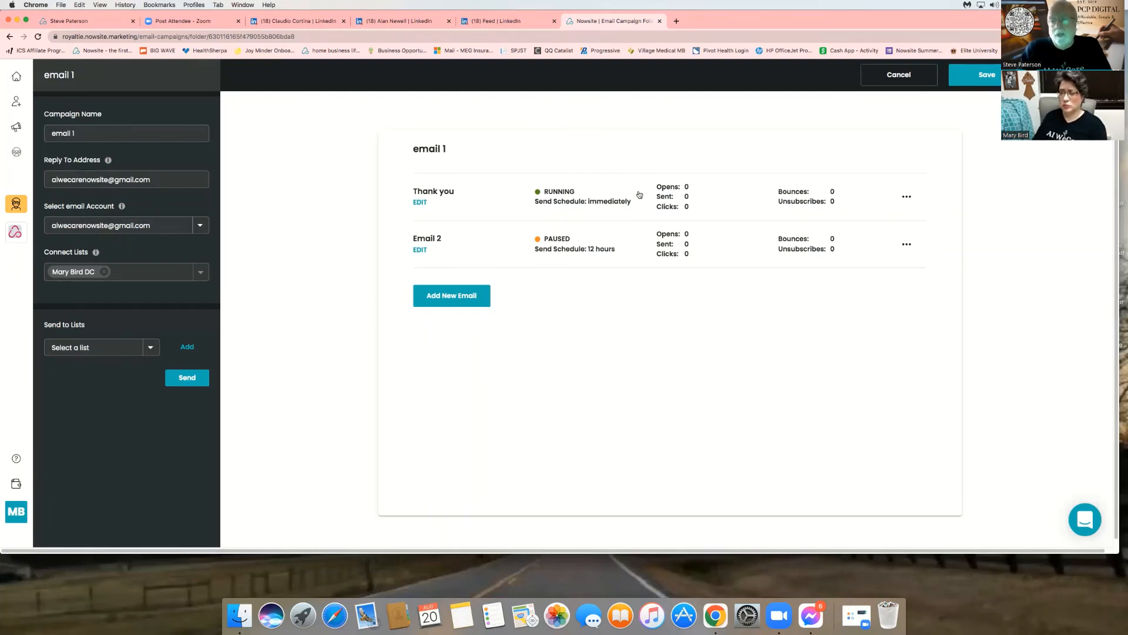
- Save the email 1 campaign and return to the Email Campaigns list
{"action": "left_click", "coordinate": [1004, 75]}
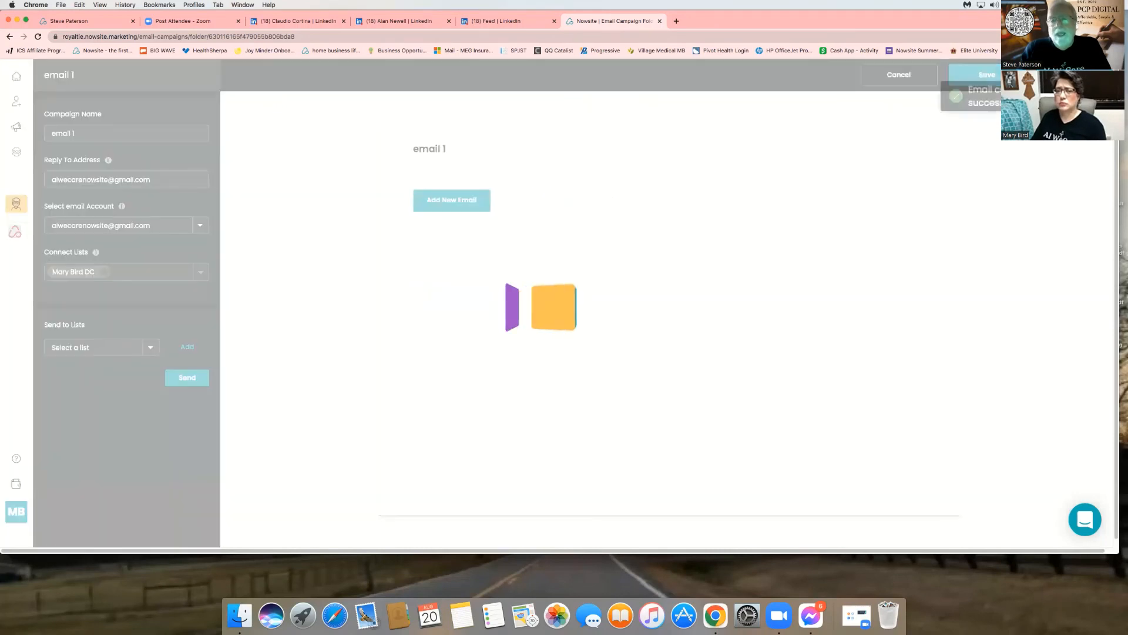